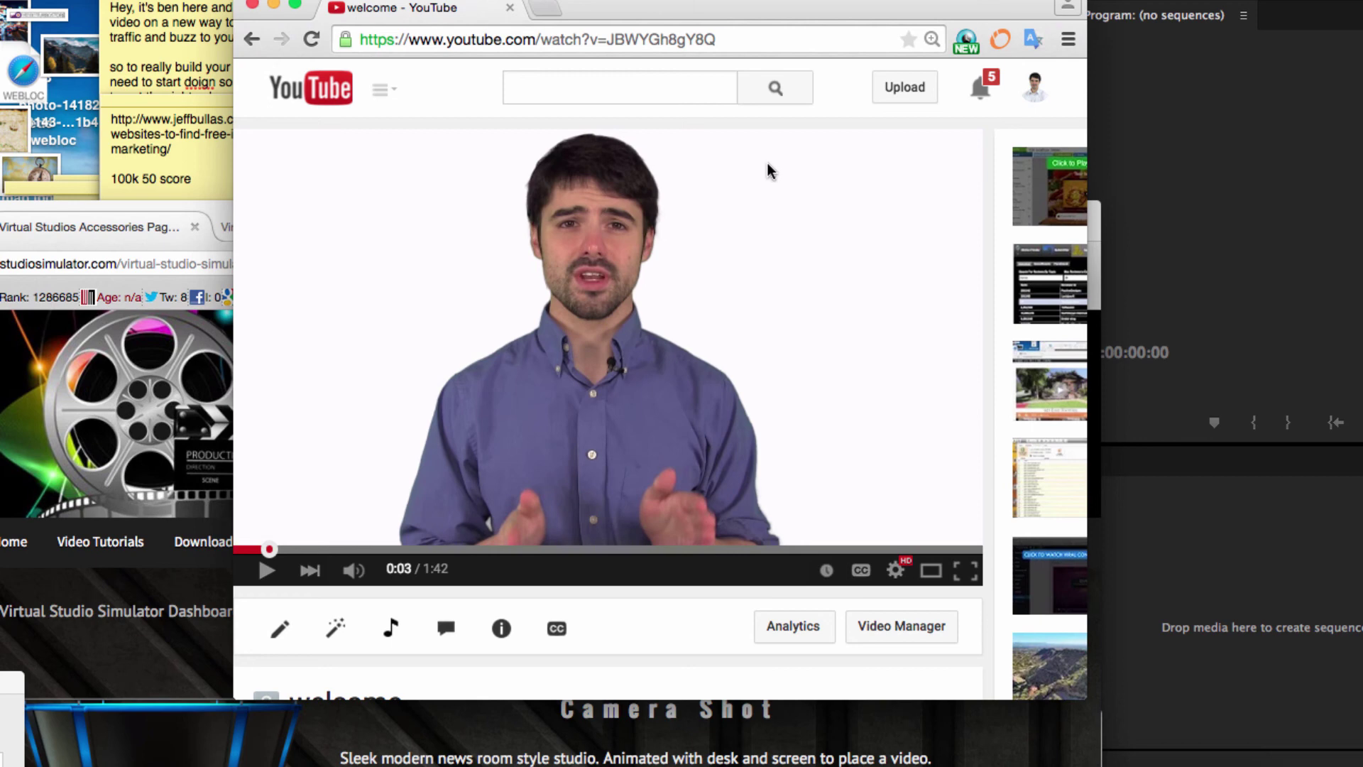
Step: Bring the Virtual Studio Simulator browser to the screen top on the Virtual Studios Page 1 tab
{"action": "left_click", "coordinate": [163, 205]}
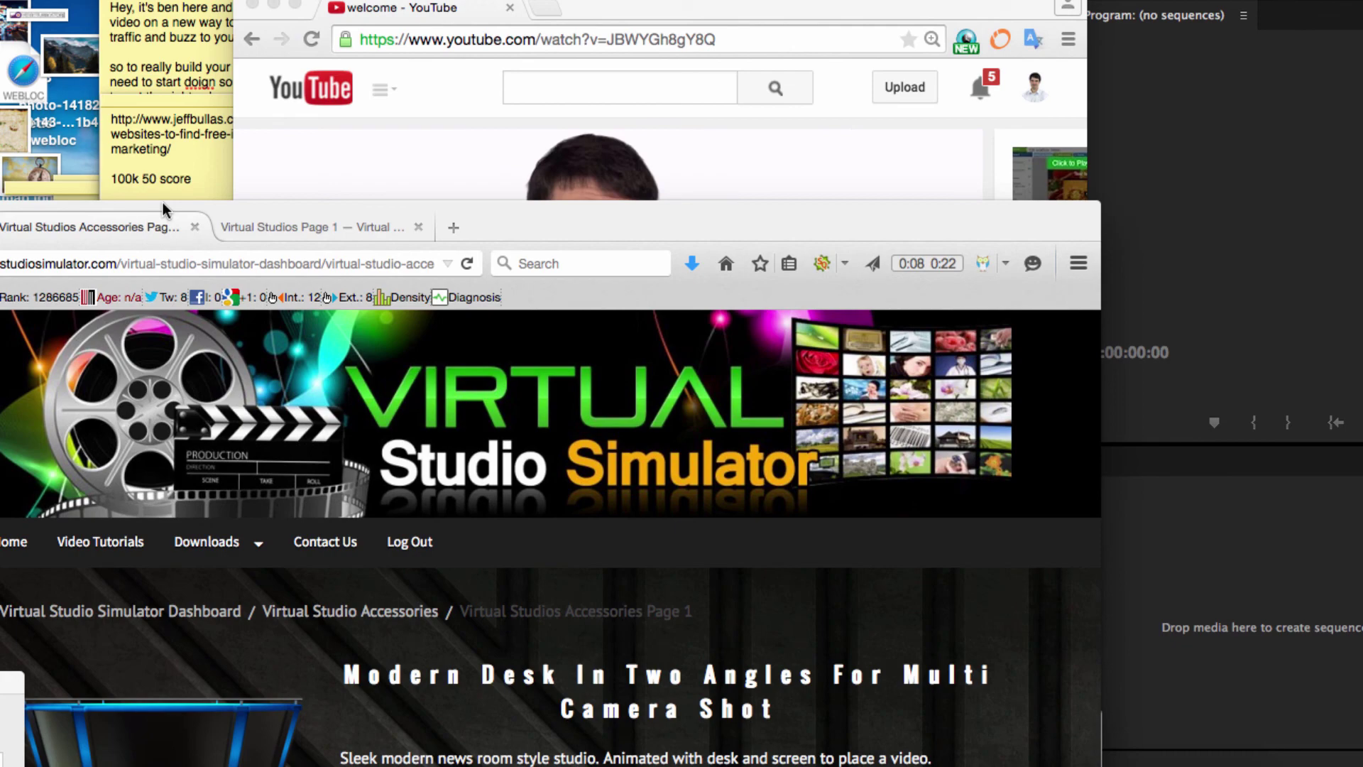
{"action": "left_click_drag", "start_coordinate": [163, 202], "coordinate": [330, 1]}
{"action": "left_click", "coordinate": [482, 8]}
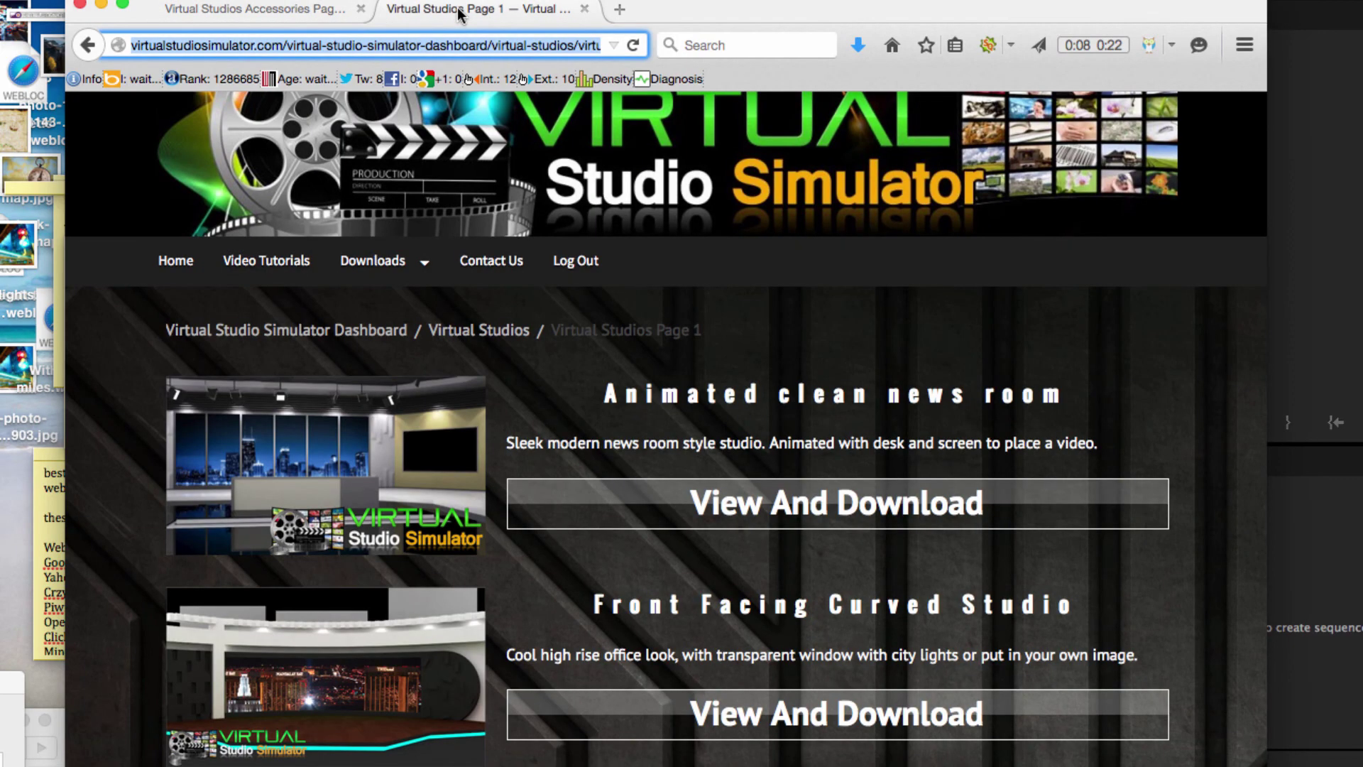
Step: Scroll through the Virtual Studios Page 1 catalogue of studio sets such as Space Set
{"action": "scroll", "coordinate": [540, 432], "scroll_direction": "down", "scroll_amount": 3}
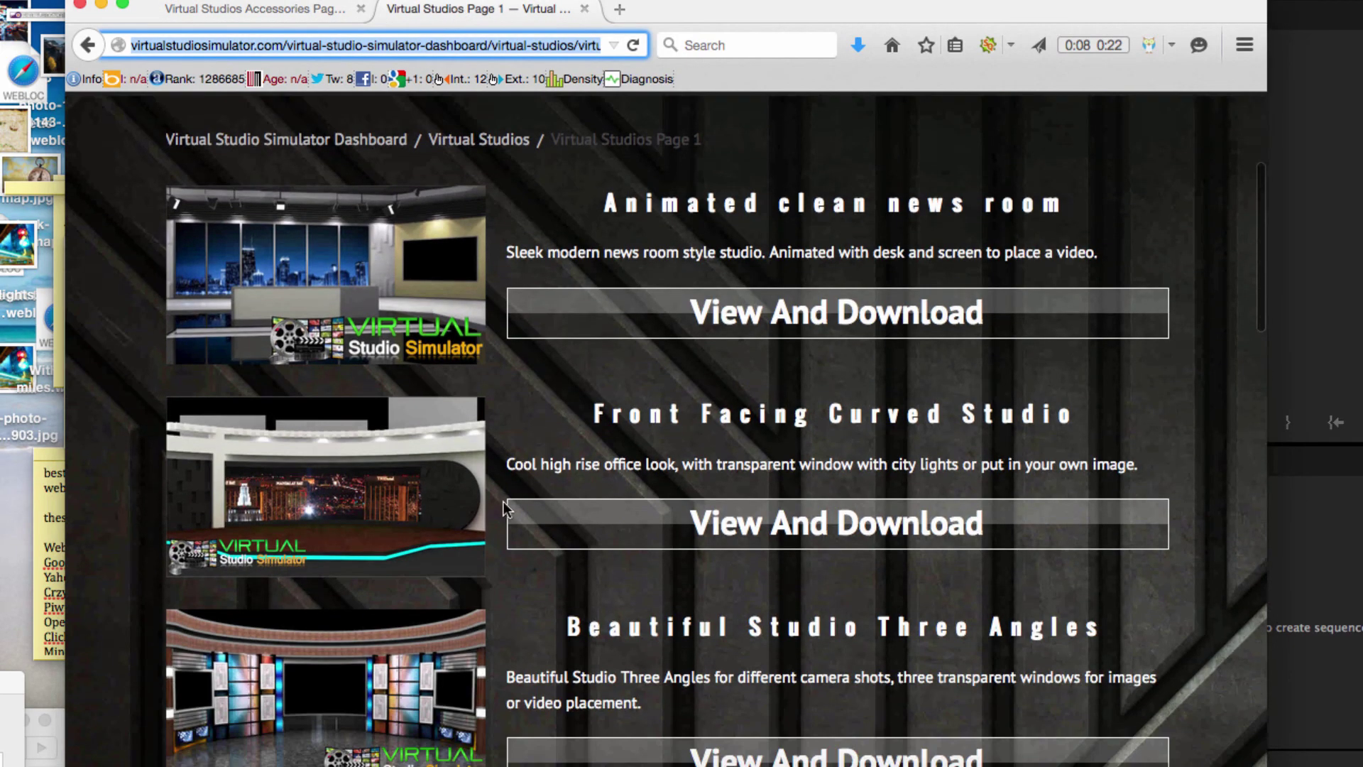
{"action": "scroll", "coordinate": [504, 508], "scroll_direction": "down", "scroll_amount": 15}
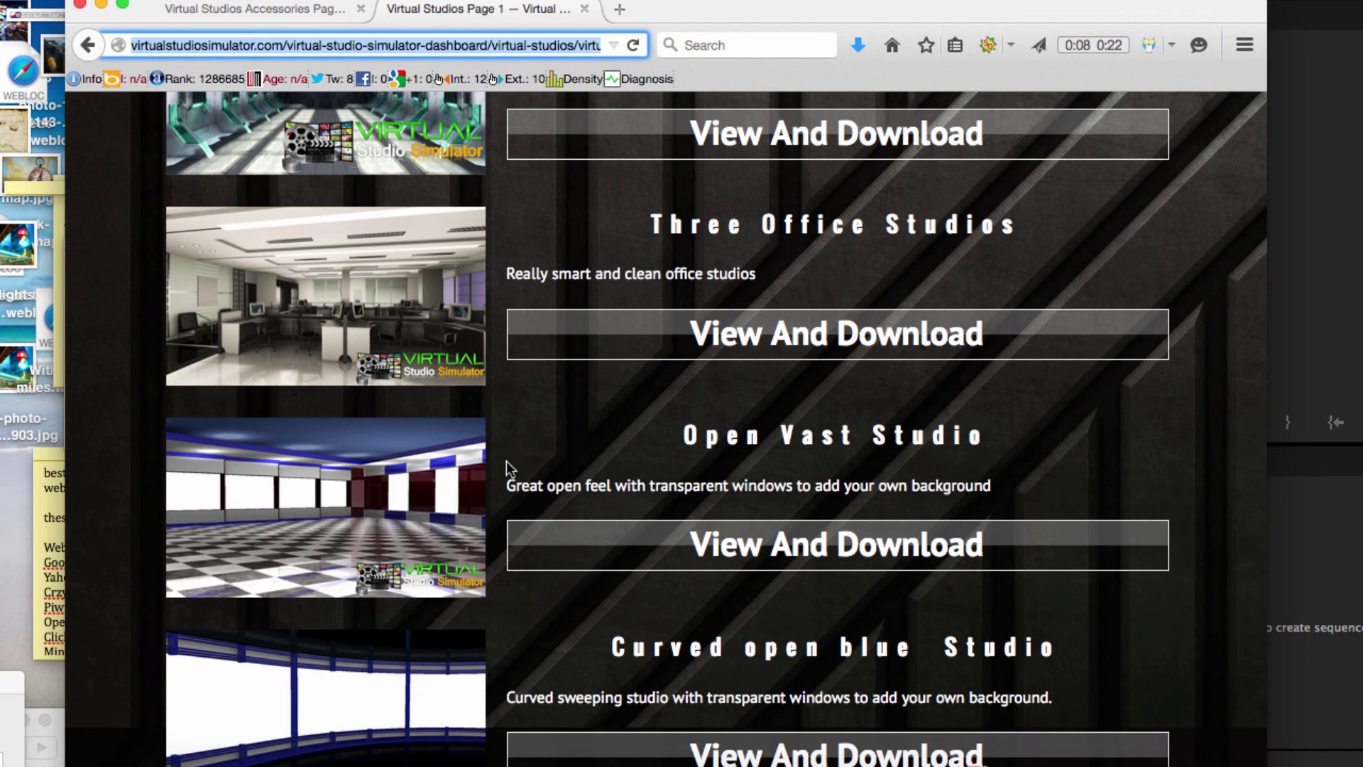
{"action": "scroll", "coordinate": [507, 469], "scroll_direction": "down", "scroll_amount": 2}
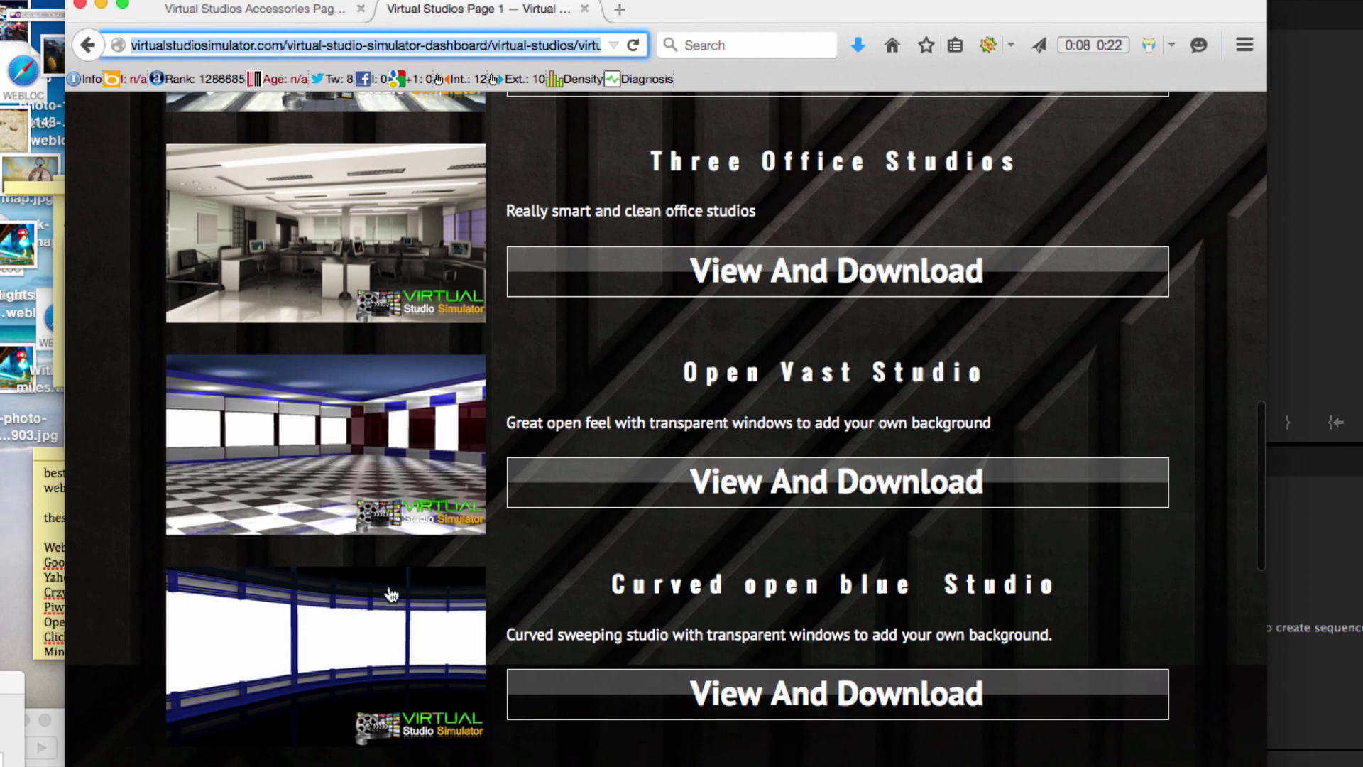
{"action": "scroll", "coordinate": [511, 595], "scroll_direction": "up", "scroll_amount": 7}
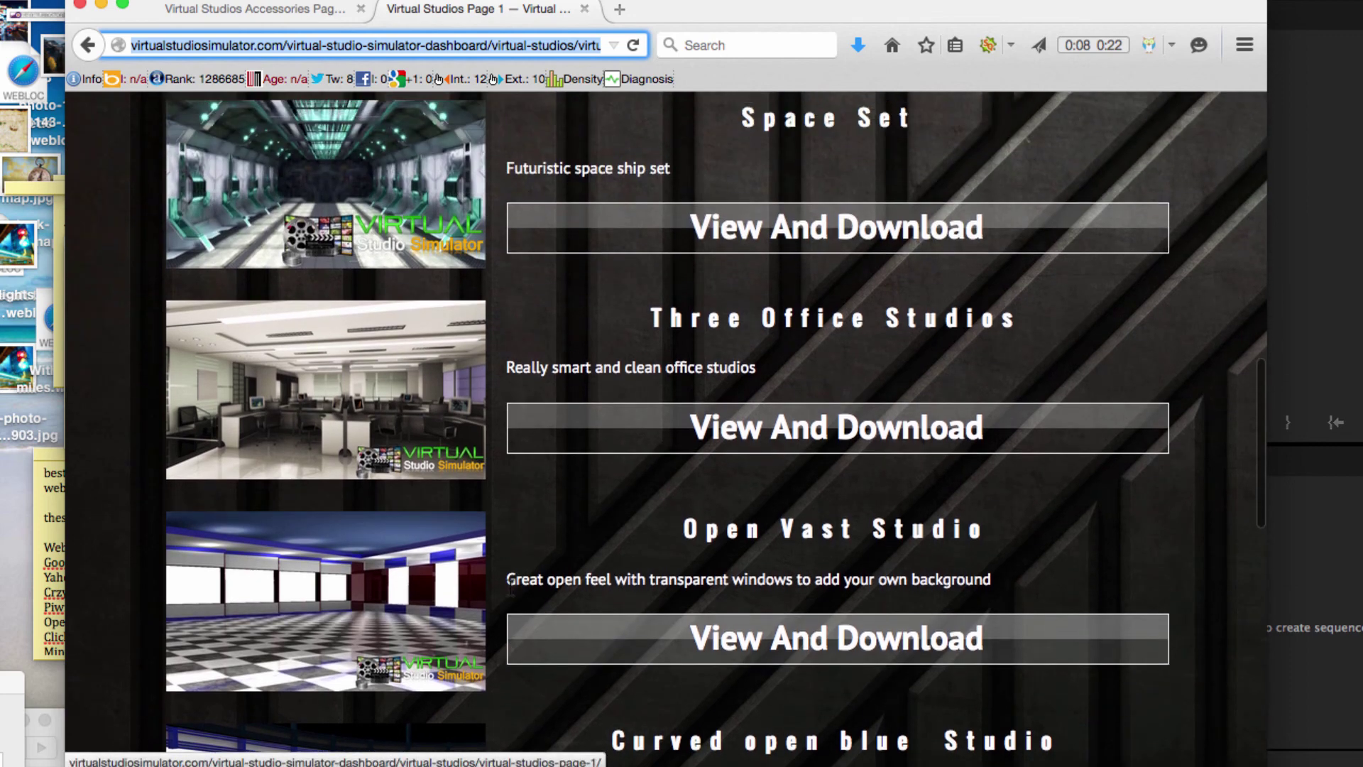
{"action": "scroll", "coordinate": [396, 453], "scroll_direction": "up", "scroll_amount": 20}
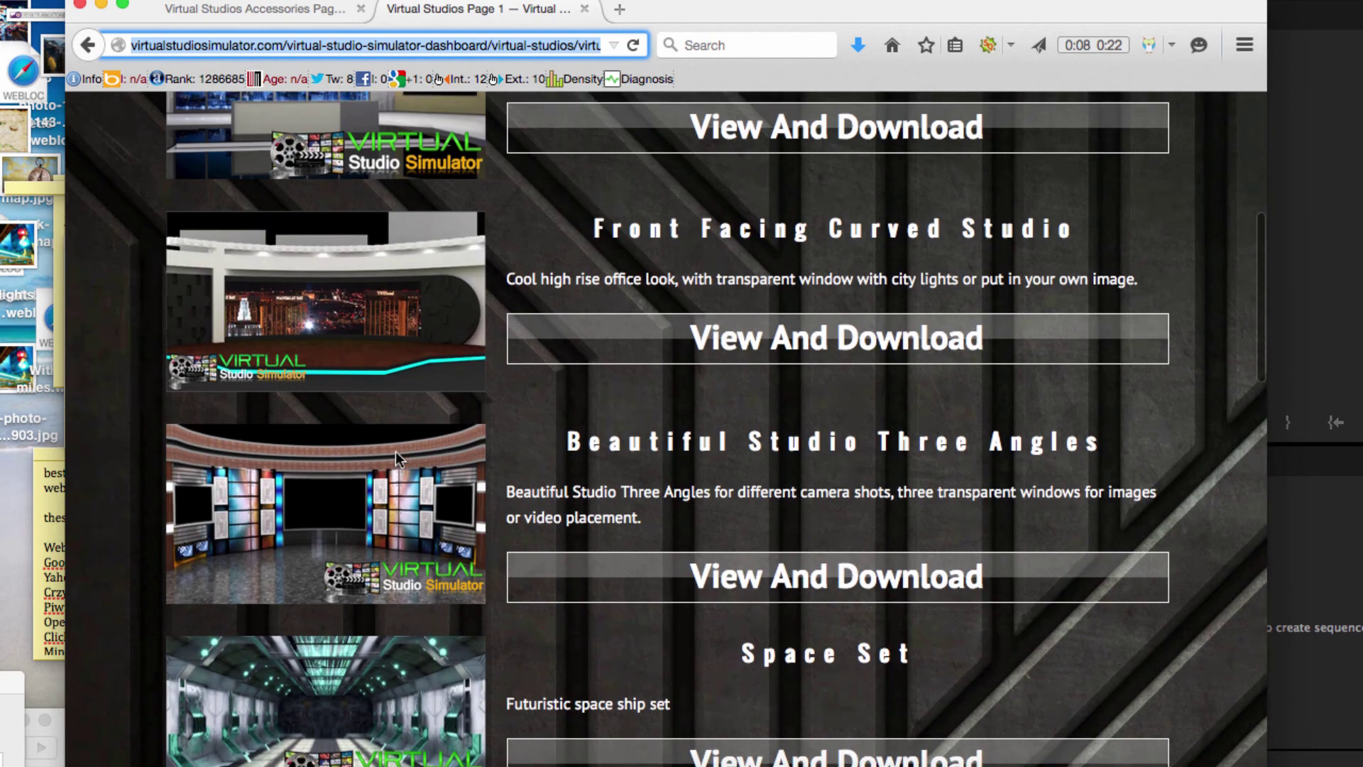
{"action": "scroll", "coordinate": [487, 391], "scroll_direction": "down", "scroll_amount": 3}
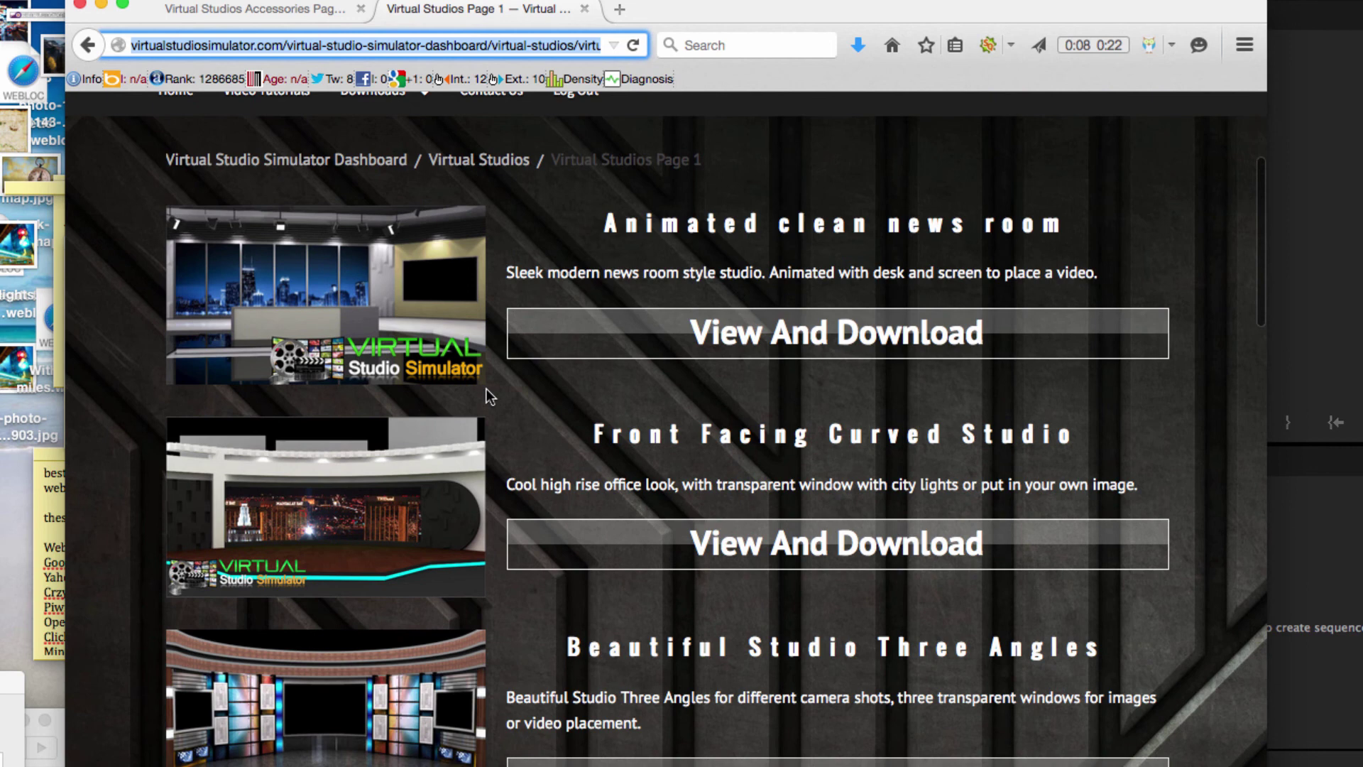
{"action": "scroll", "coordinate": [487, 390], "scroll_direction": "up", "scroll_amount": 4}
{"action": "scroll", "coordinate": [487, 390], "scroll_direction": "up", "scroll_amount": 3}
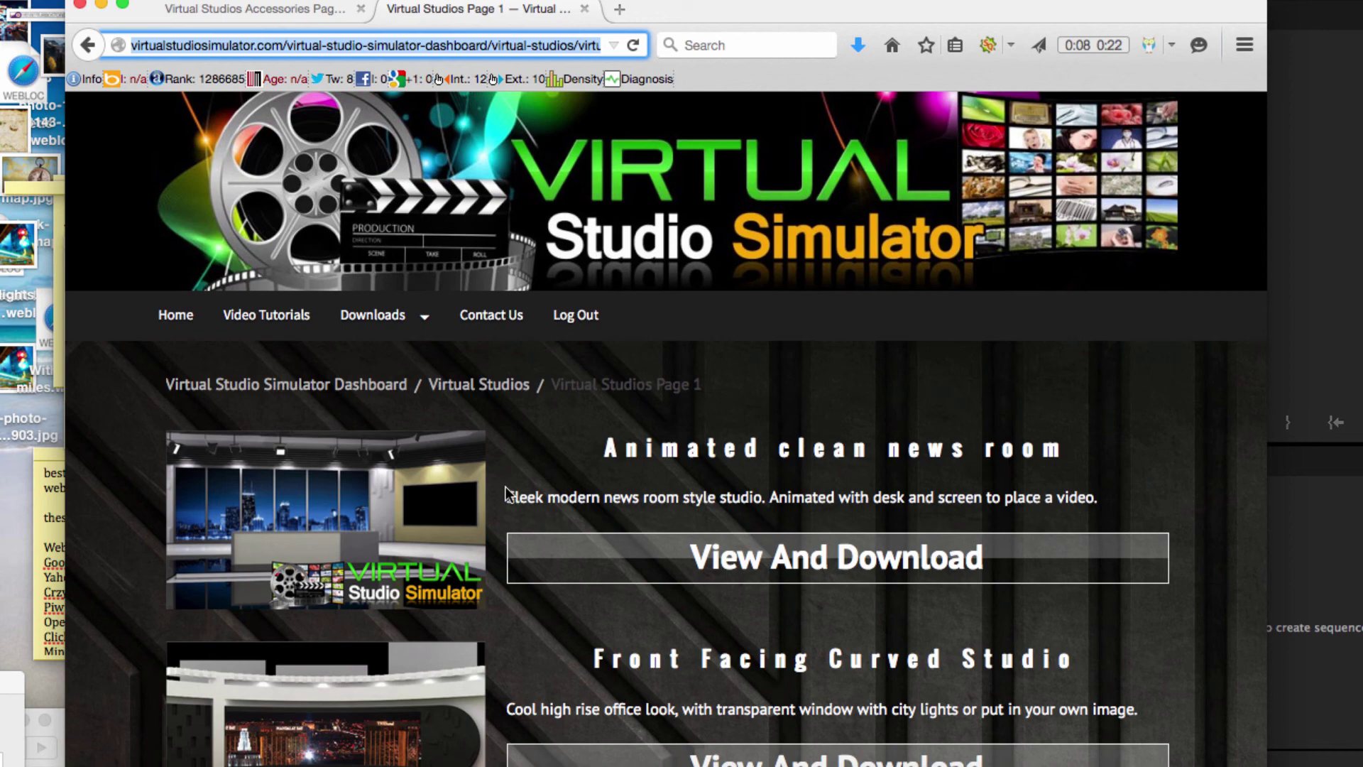
{"action": "scroll", "coordinate": [352, 672], "scroll_direction": "down", "scroll_amount": 5}
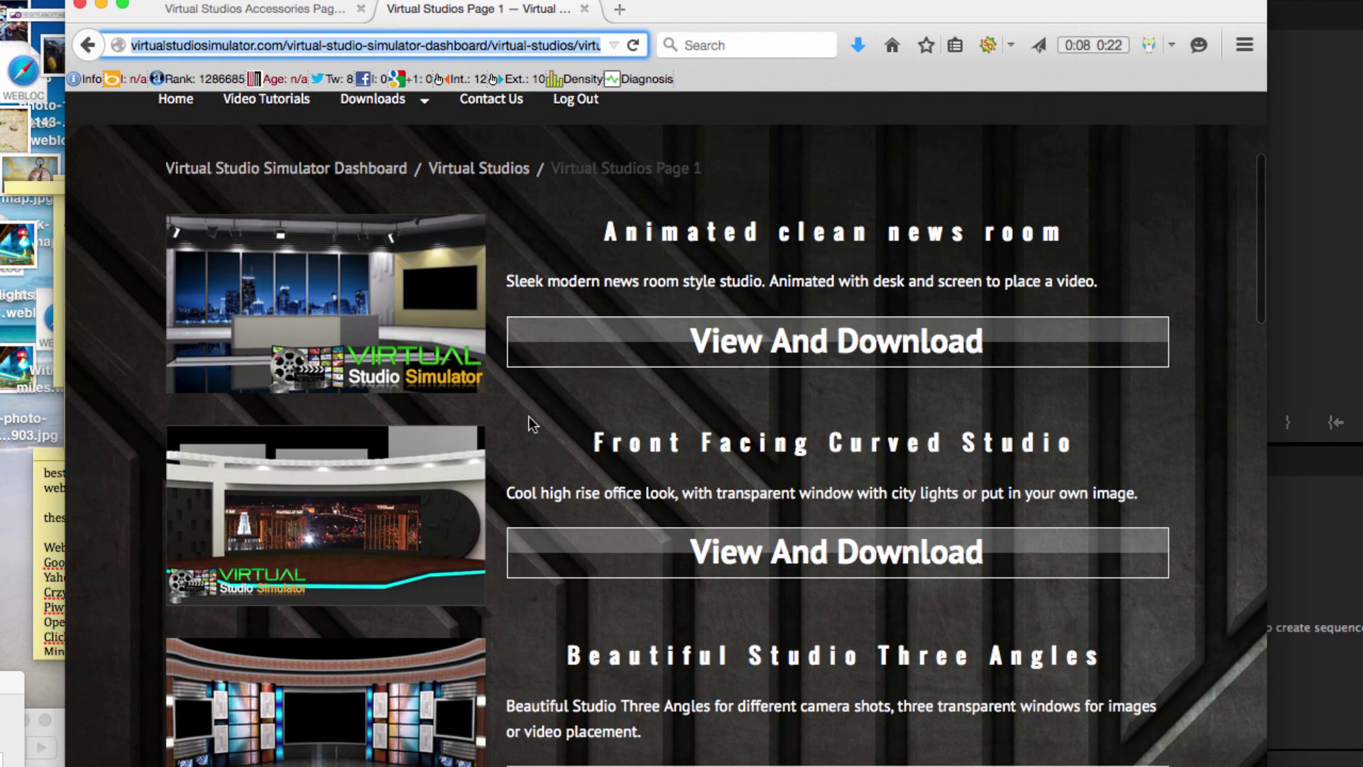
{"action": "scroll", "coordinate": [484, 444], "scroll_direction": "down", "scroll_amount": 2}
{"action": "scroll", "coordinate": [484, 444], "scroll_direction": "down", "scroll_amount": 3}
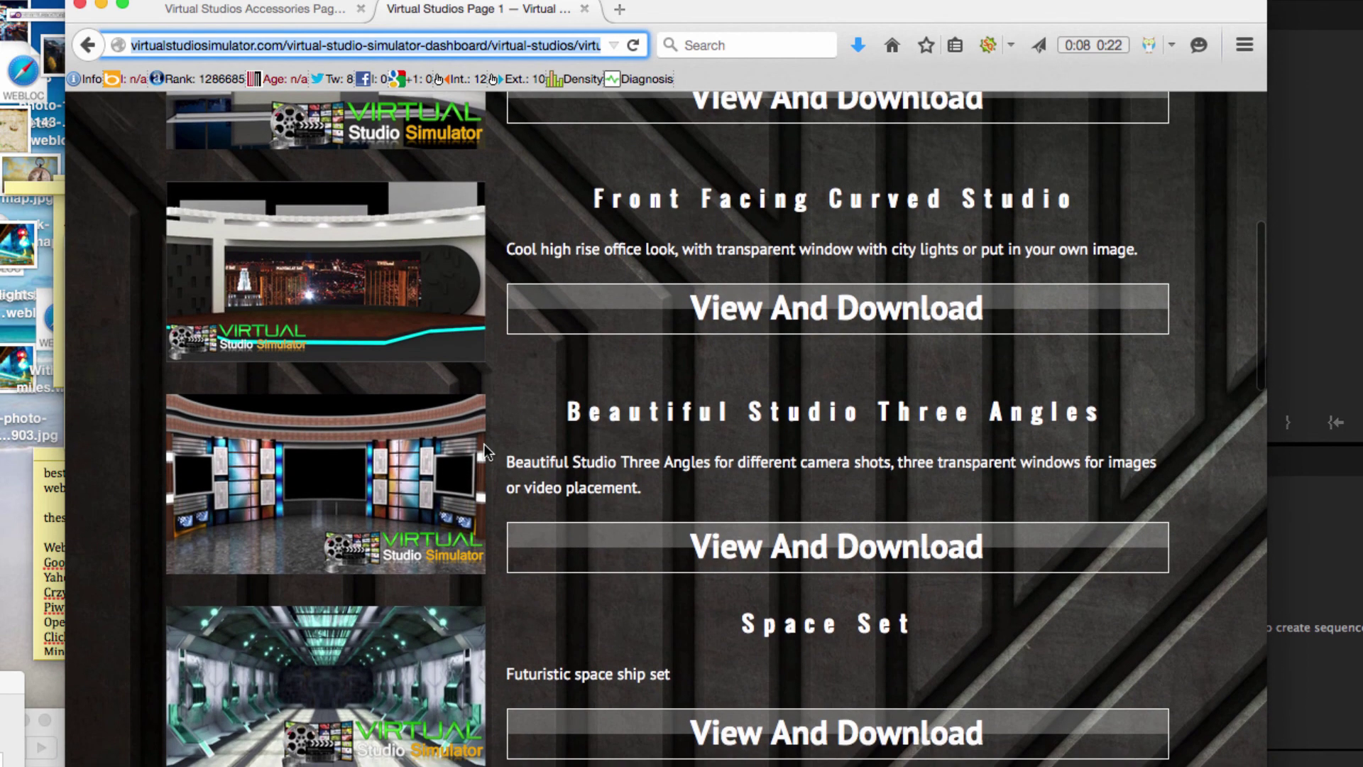
Step: Browse the Accessories Page 1 items such as Lower Thirds Modern Robotic, Lower Thirds Red Flash and Studio Lights Grill
{"action": "left_click", "coordinate": [291, 17]}
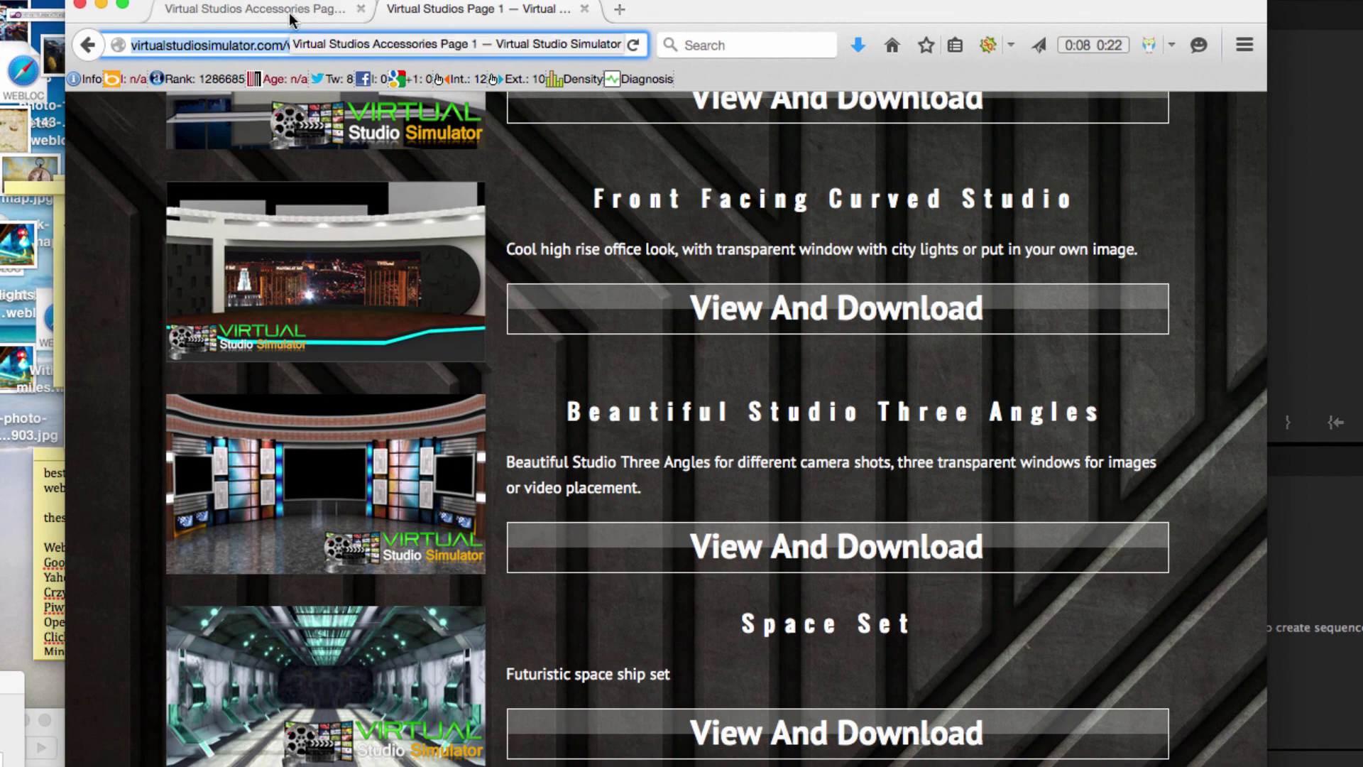
{"action": "scroll", "coordinate": [291, 17], "scroll_direction": "down", "scroll_amount": 12}
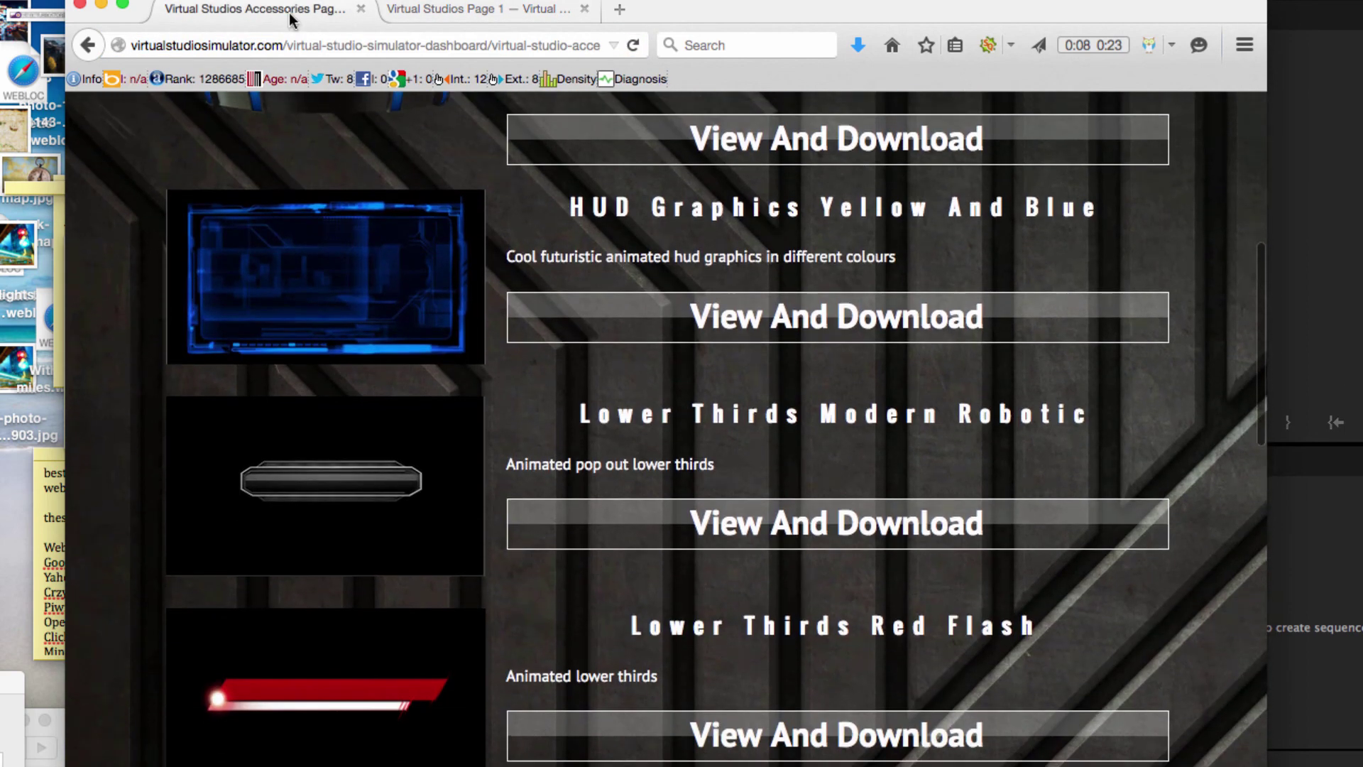
{"action": "scroll", "coordinate": [506, 479], "scroll_direction": "up", "scroll_amount": 8}
{"action": "scroll", "coordinate": [502, 481], "scroll_direction": "up", "scroll_amount": 1}
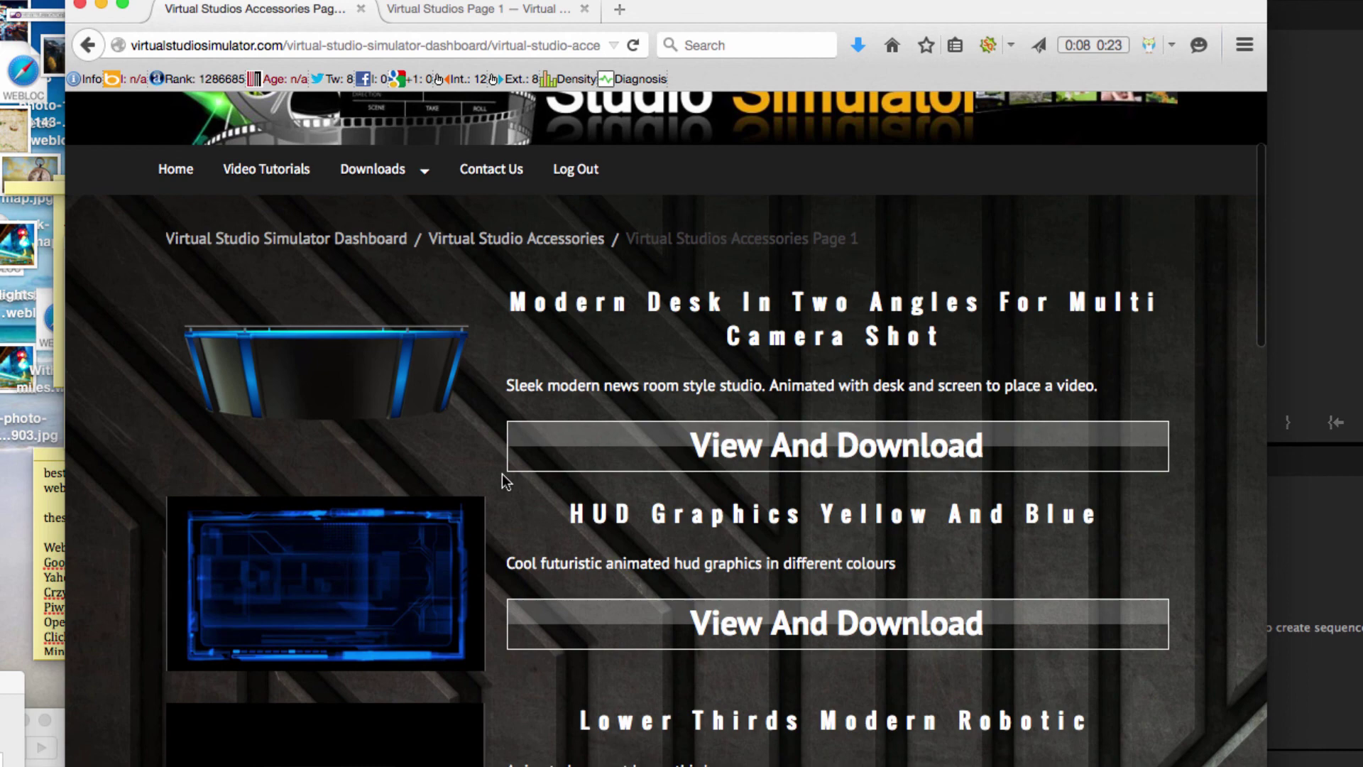
{"action": "scroll", "coordinate": [502, 482], "scroll_direction": "down", "scroll_amount": 12}
{"action": "scroll", "coordinate": [505, 481], "scroll_direction": "down", "scroll_amount": 6}
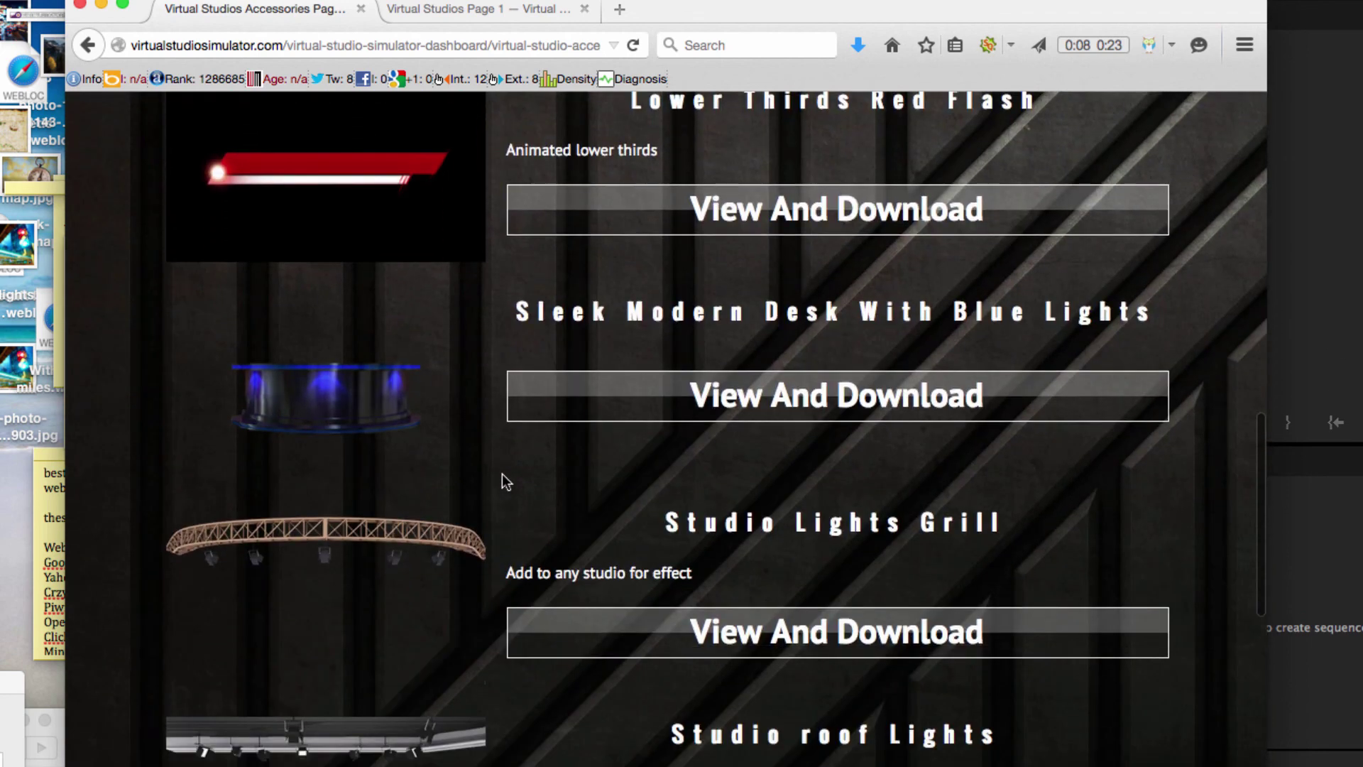
{"action": "scroll", "coordinate": [466, 632], "scroll_direction": "down", "scroll_amount": 8}
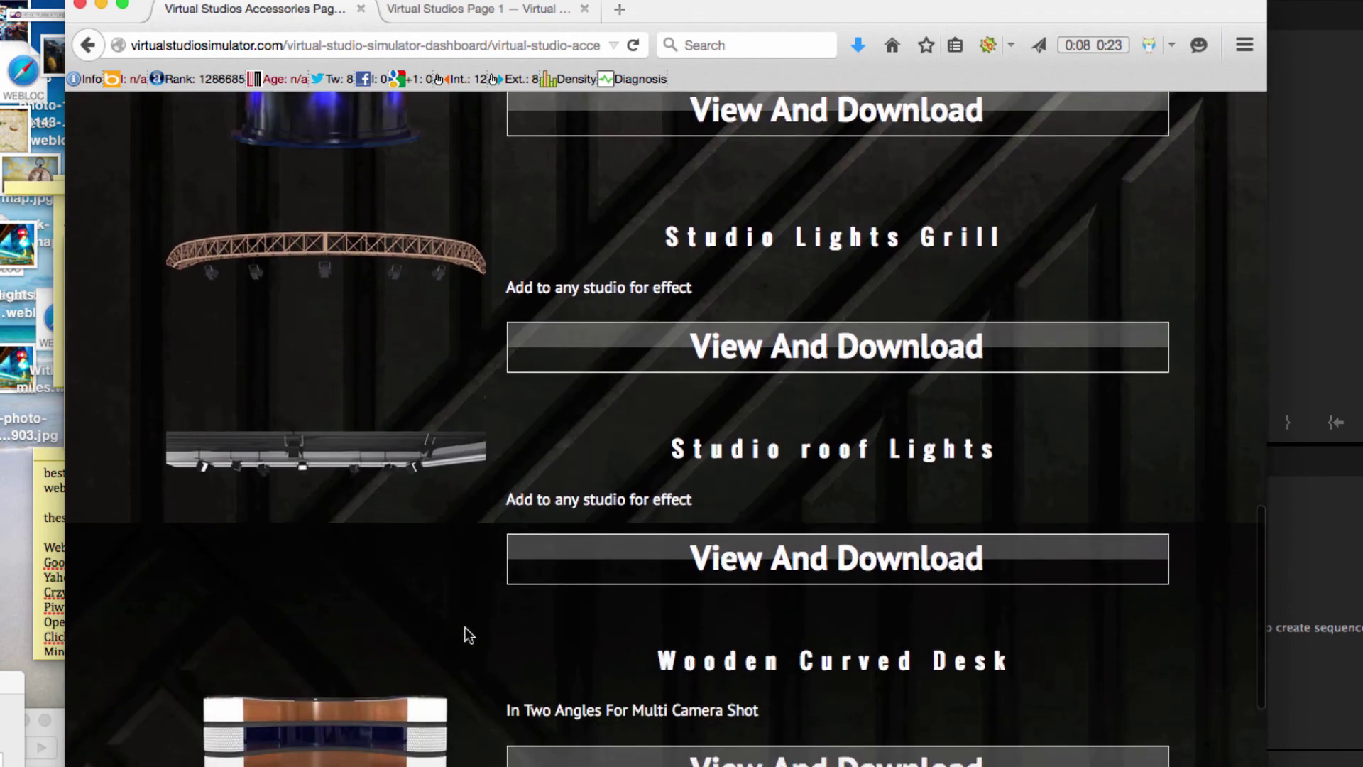
{"action": "scroll", "coordinate": [782, 403], "scroll_direction": "up", "scroll_amount": 7}
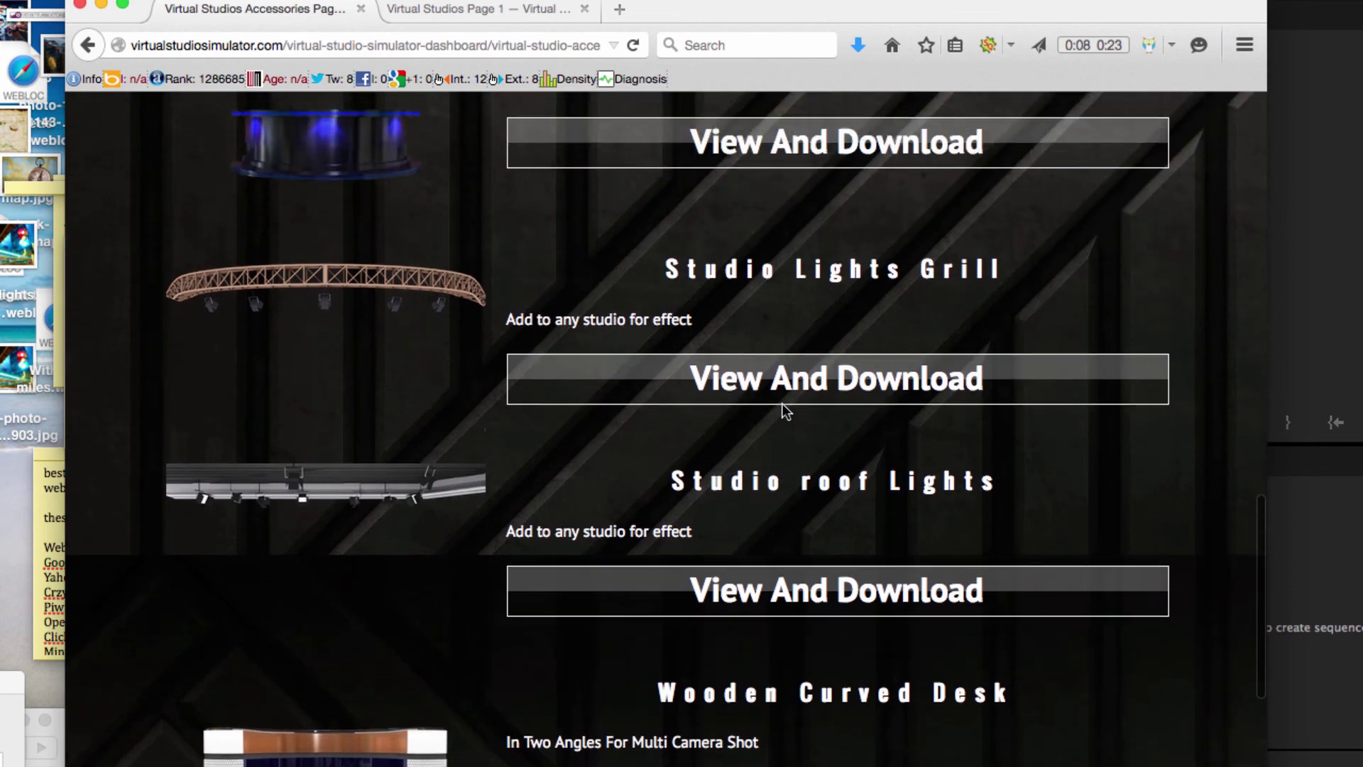
{"action": "scroll", "coordinate": [783, 403], "scroll_direction": "up", "scroll_amount": 2}
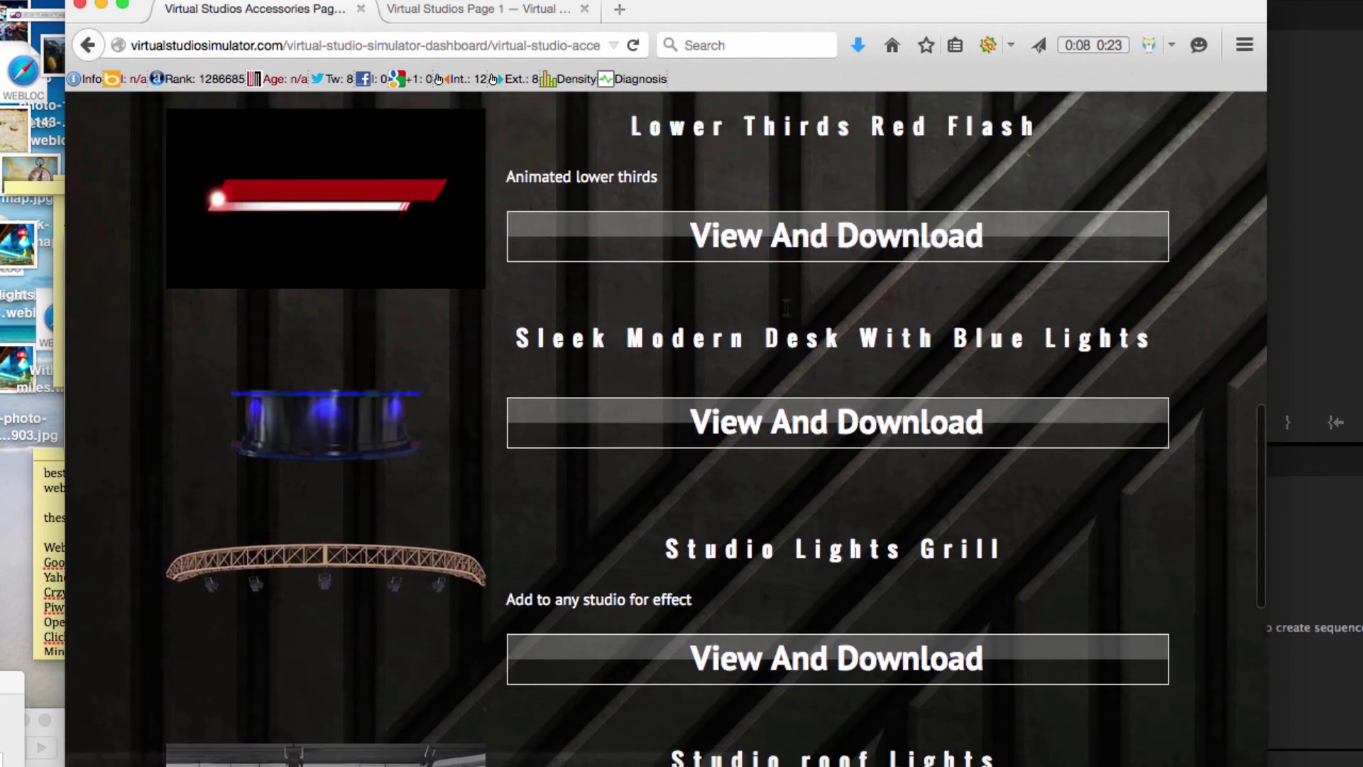
{"action": "scroll", "coordinate": [795, 249], "scroll_direction": "up", "scroll_amount": 3}
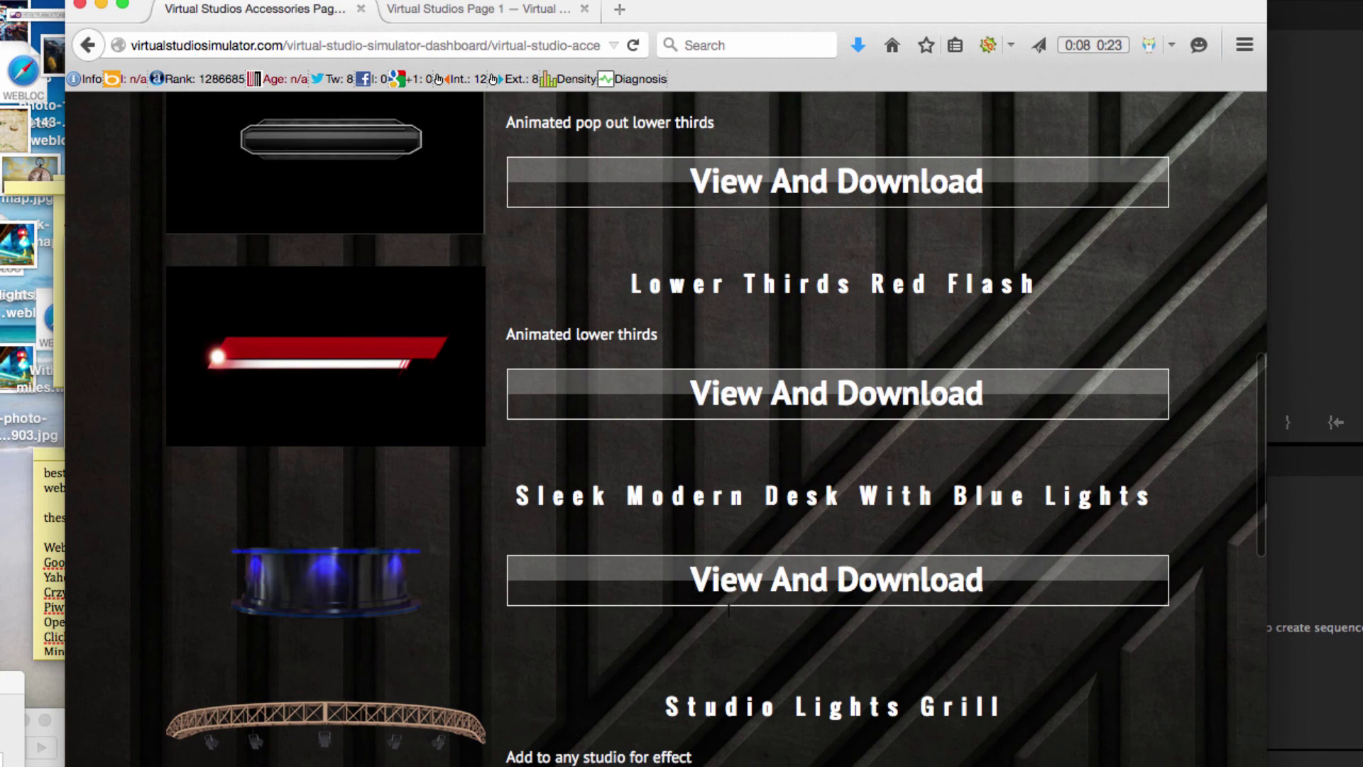
{"action": "scroll", "coordinate": [729, 609], "scroll_direction": "down", "scroll_amount": 7}
{"action": "scroll", "coordinate": [717, 440], "scroll_direction": "up", "scroll_amount": 11}
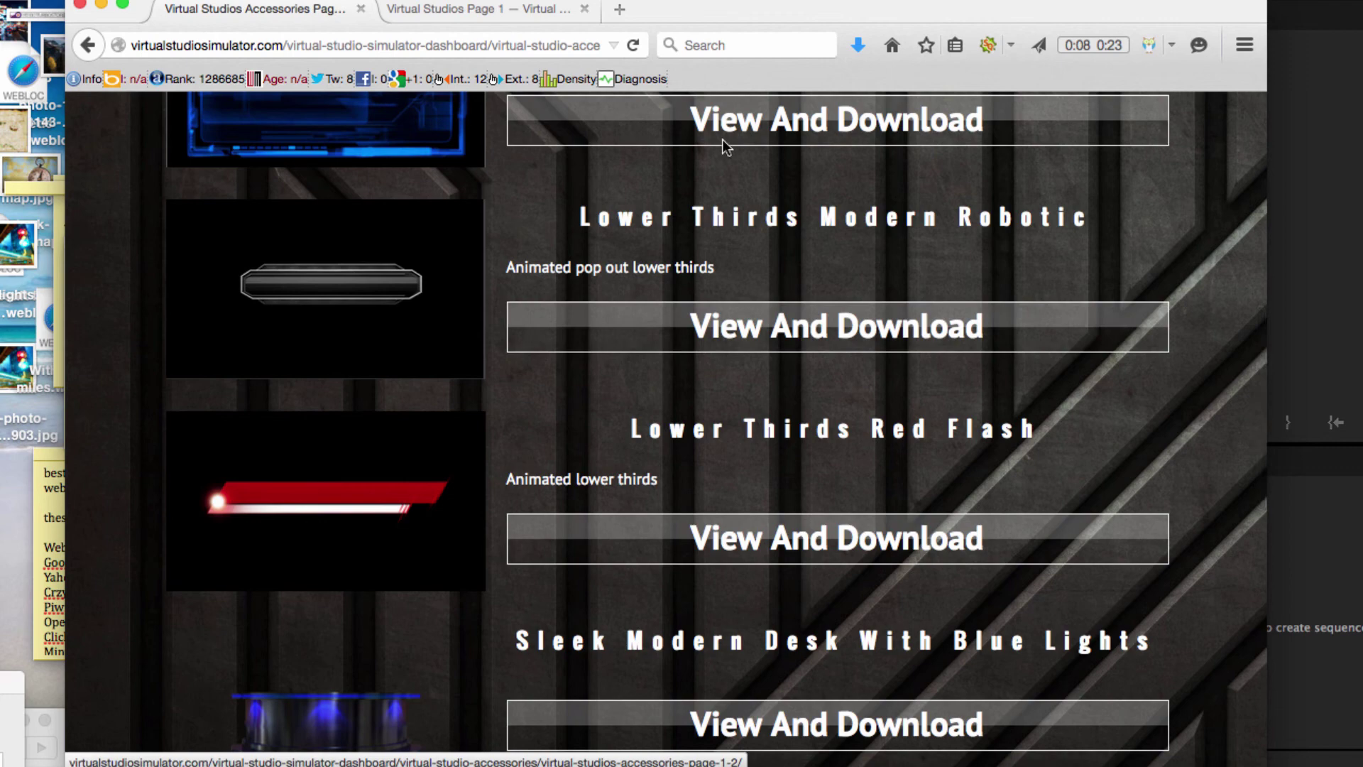
Step: Shift the browser aside, play the YouTube welcome video, then skip it ahead to 0:13
{"action": "left_click_drag", "start_coordinate": [778, 7], "coordinate": [718, 84]}
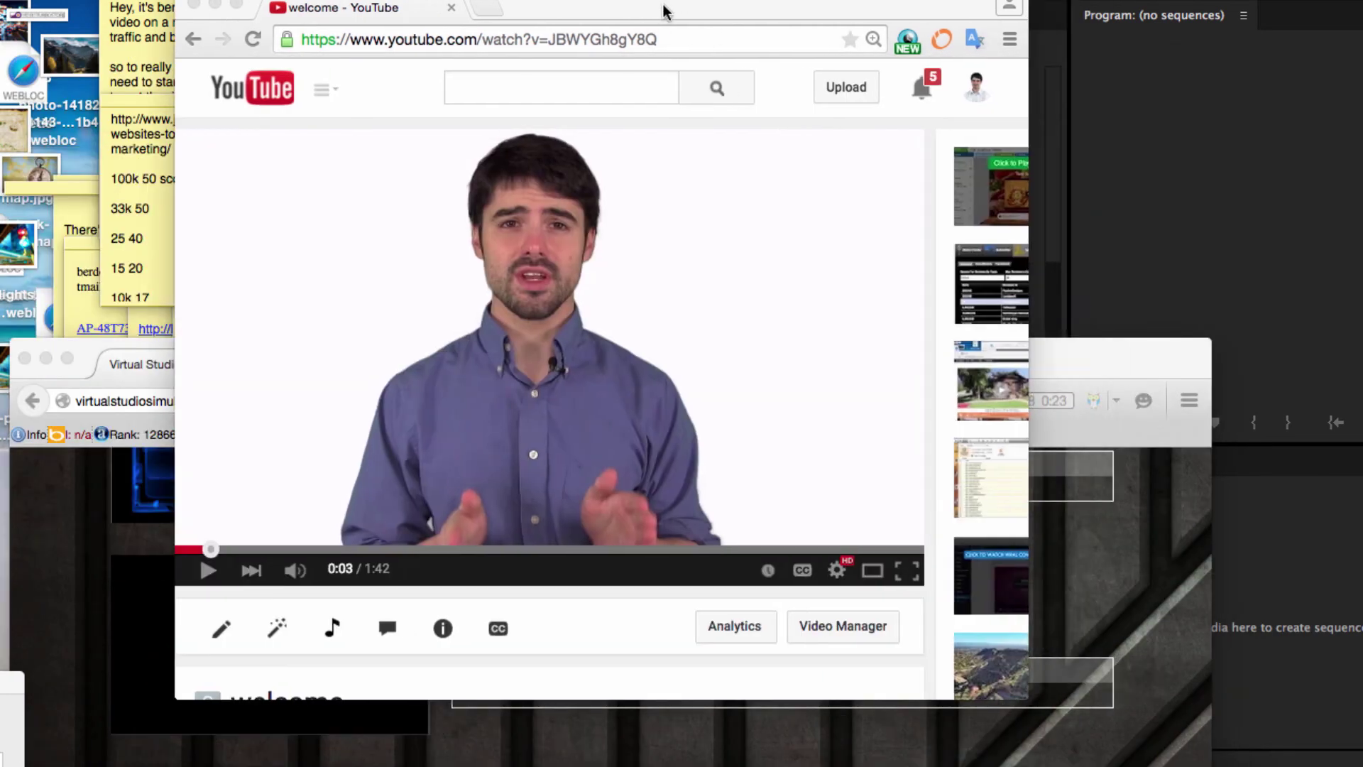
{"action": "left_click_drag", "start_coordinate": [725, 10], "coordinate": [667, 10]}
{"action": "left_click", "coordinate": [197, 588]}
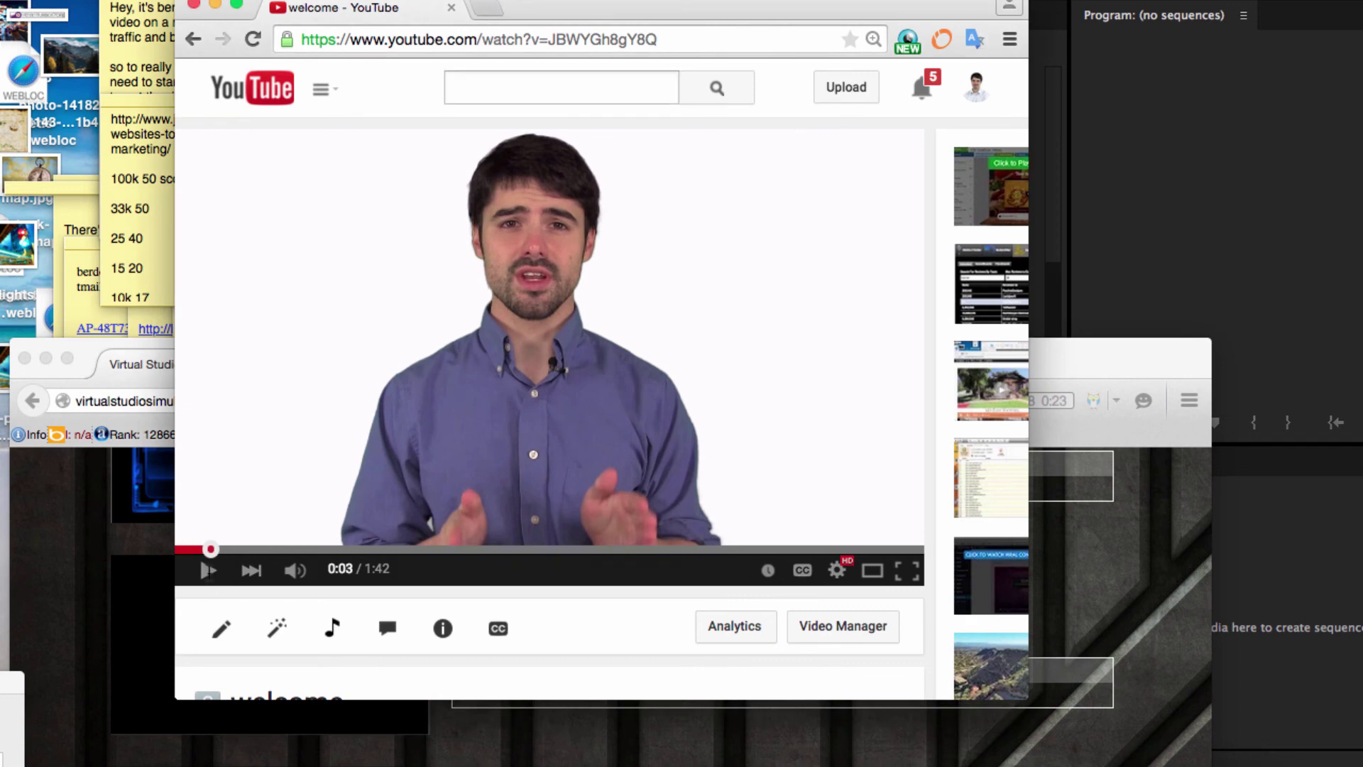
{"action": "left_click", "coordinate": [213, 573]}
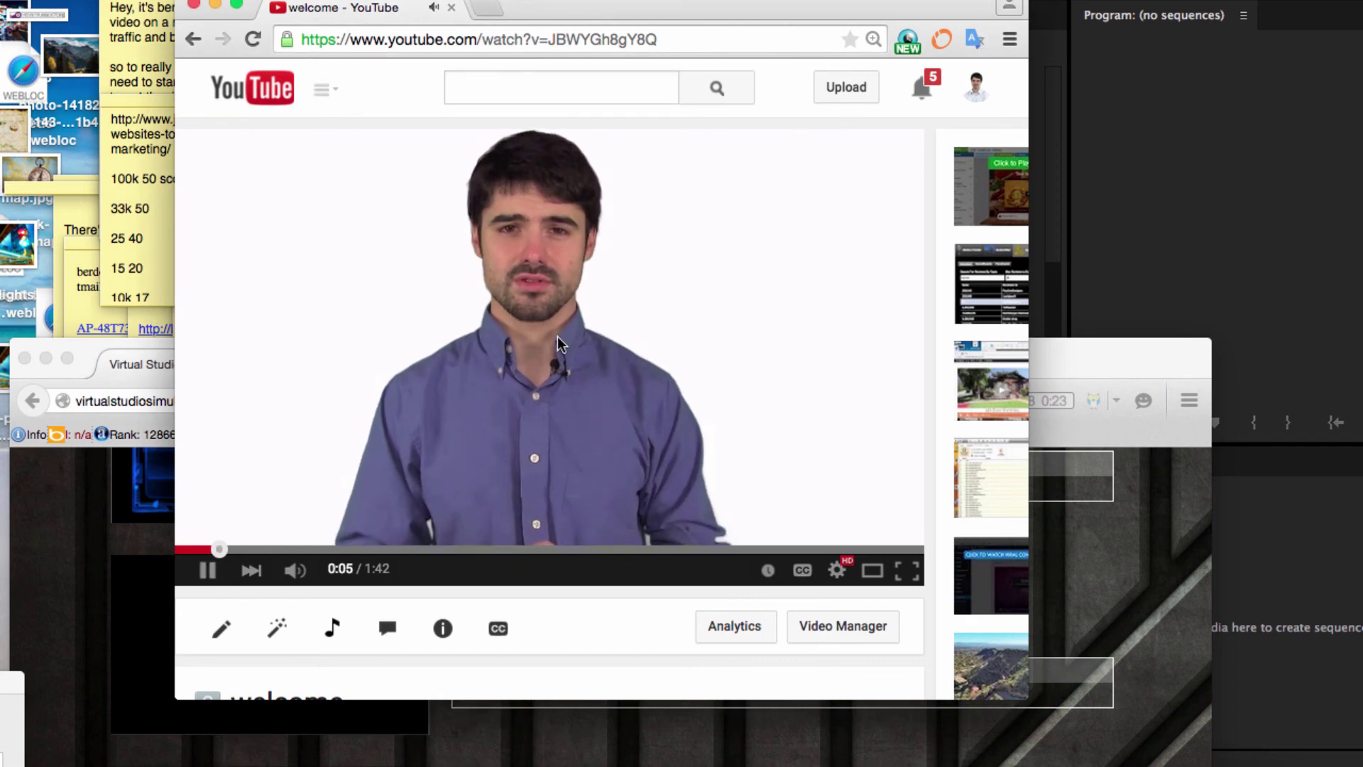
{"action": "left_click", "coordinate": [207, 572]}
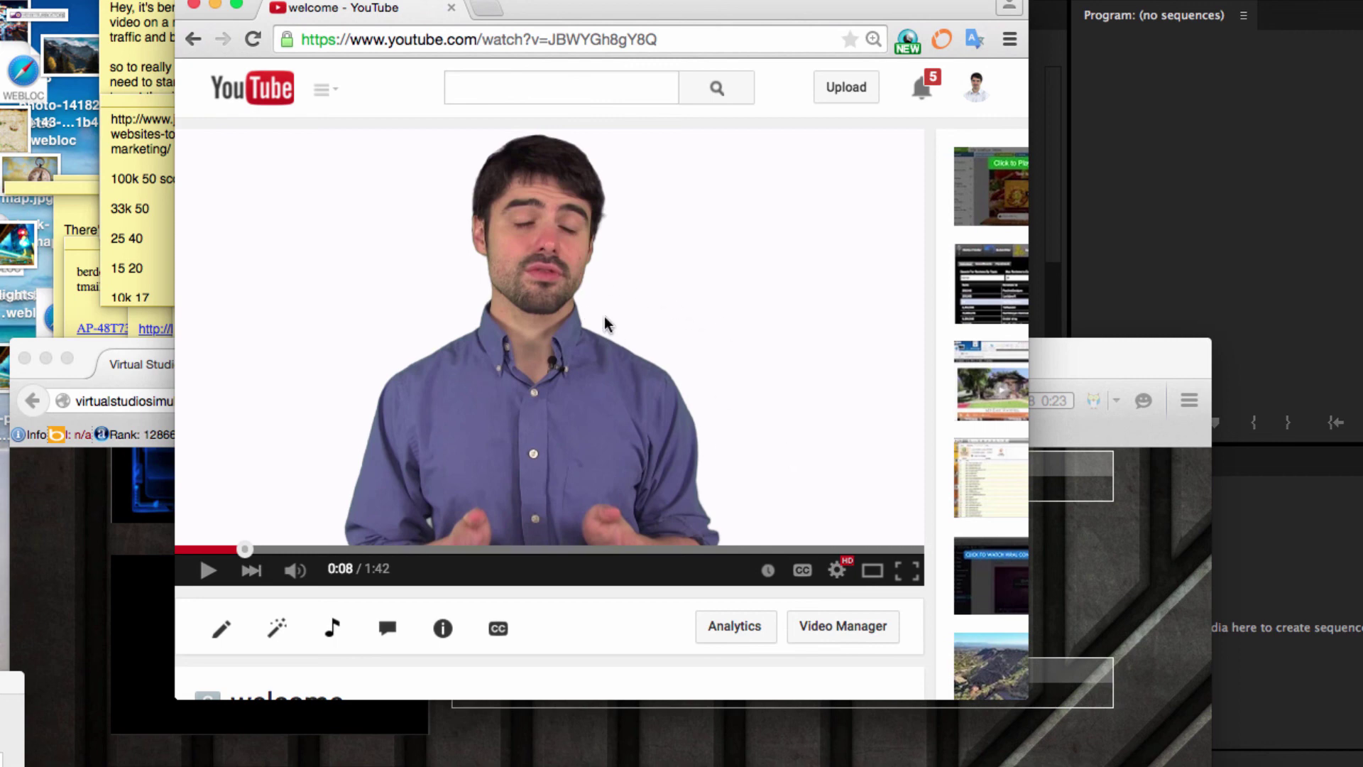
{"action": "left_click", "coordinate": [274, 549]}
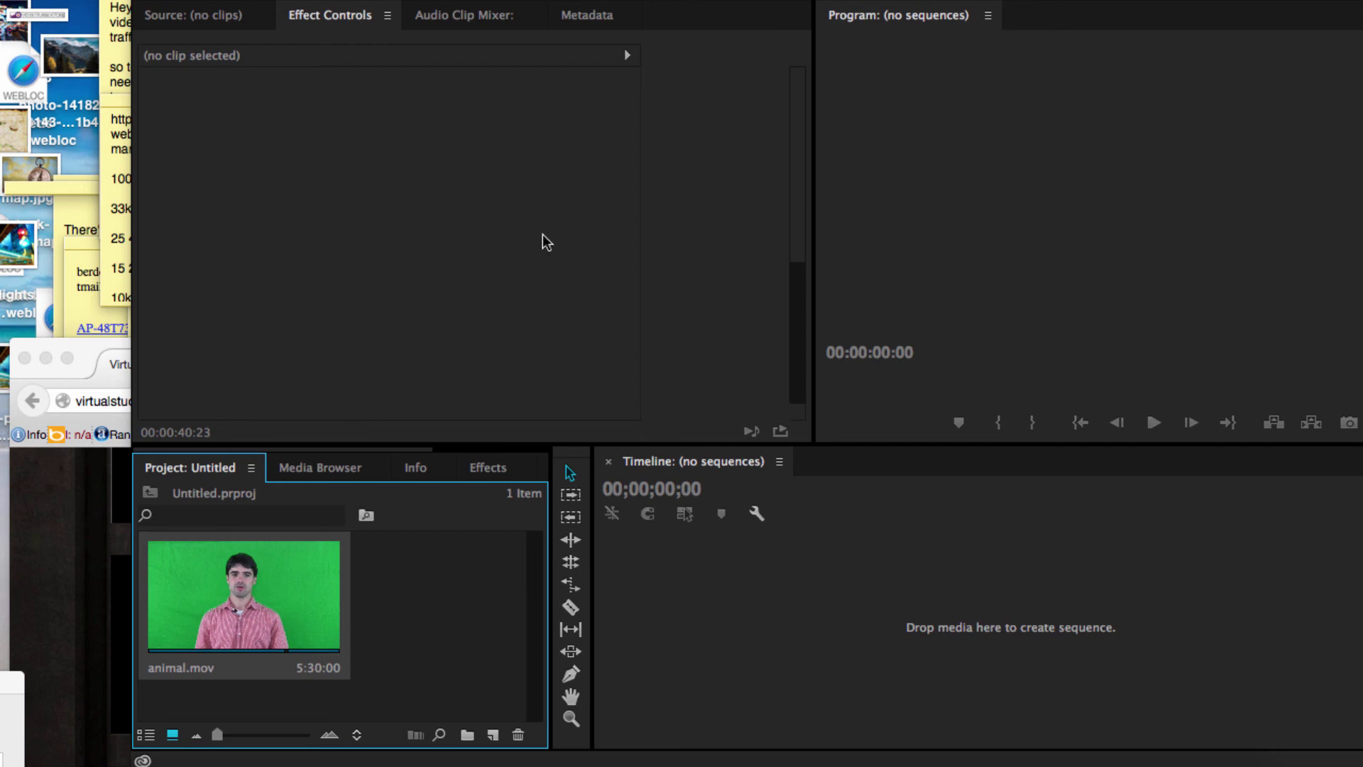
{"action": "left_click_drag", "start_coordinate": [540, 2], "coordinate": [476, 1]}
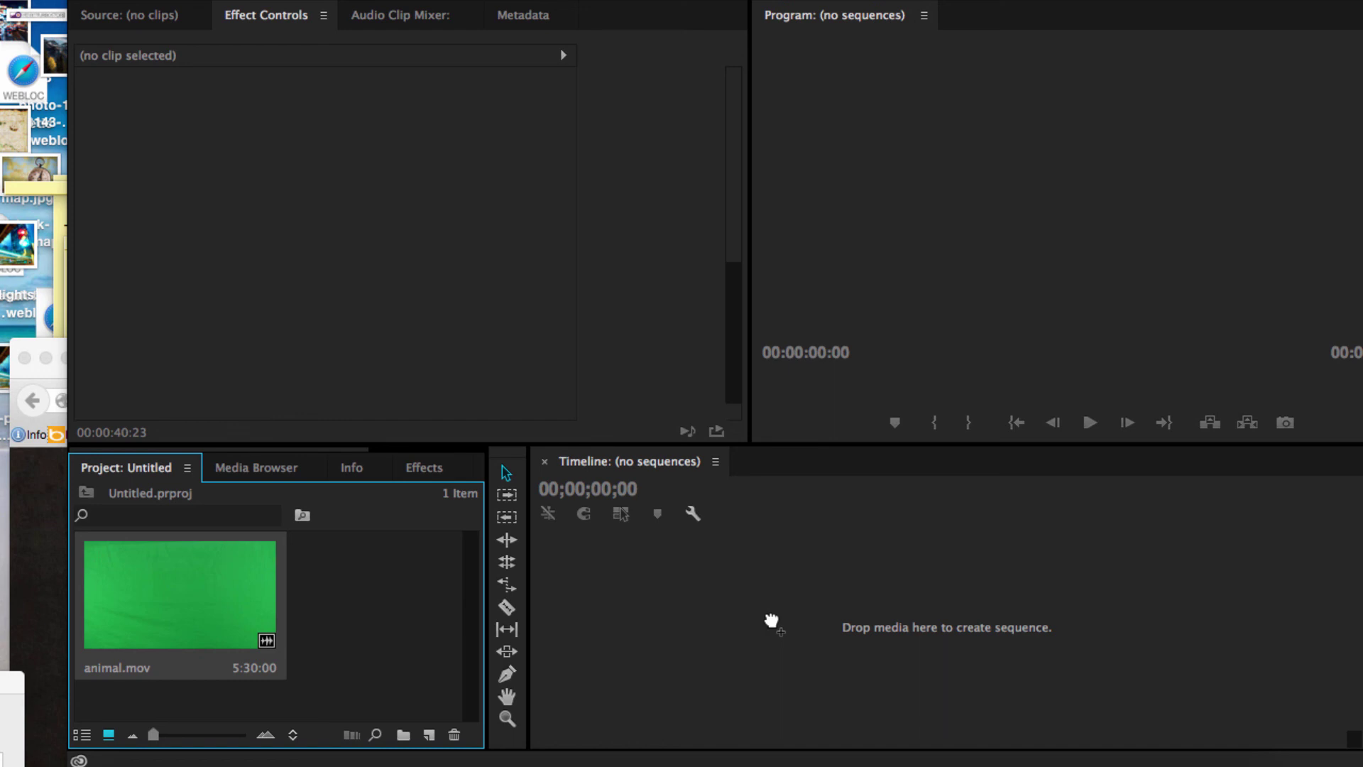
Step: Create the animal sequence from animal.mov, open it, and set the playhead to 00:00:29:23
{"action": "left_click_drag", "start_coordinate": [771, 622], "coordinate": [772, 622]}
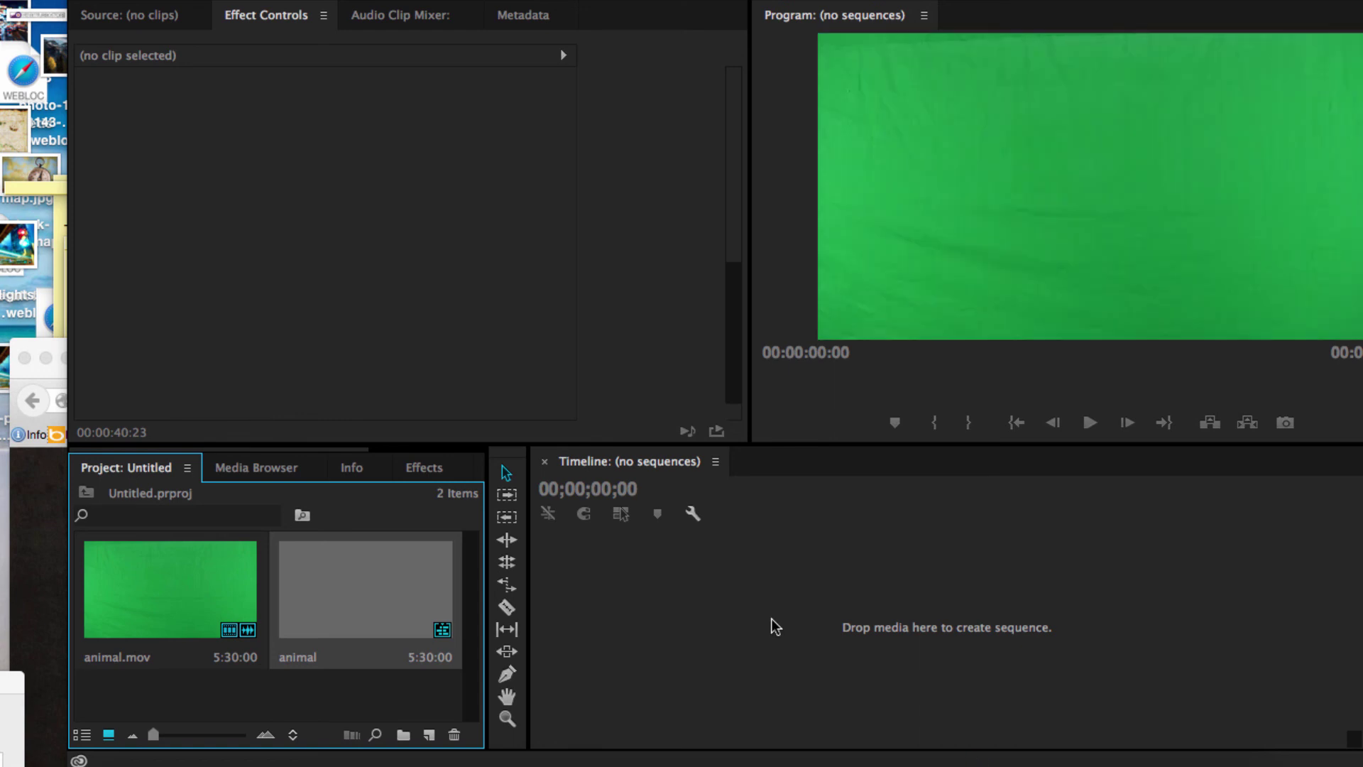
{"action": "left_click", "coordinate": [773, 619]}
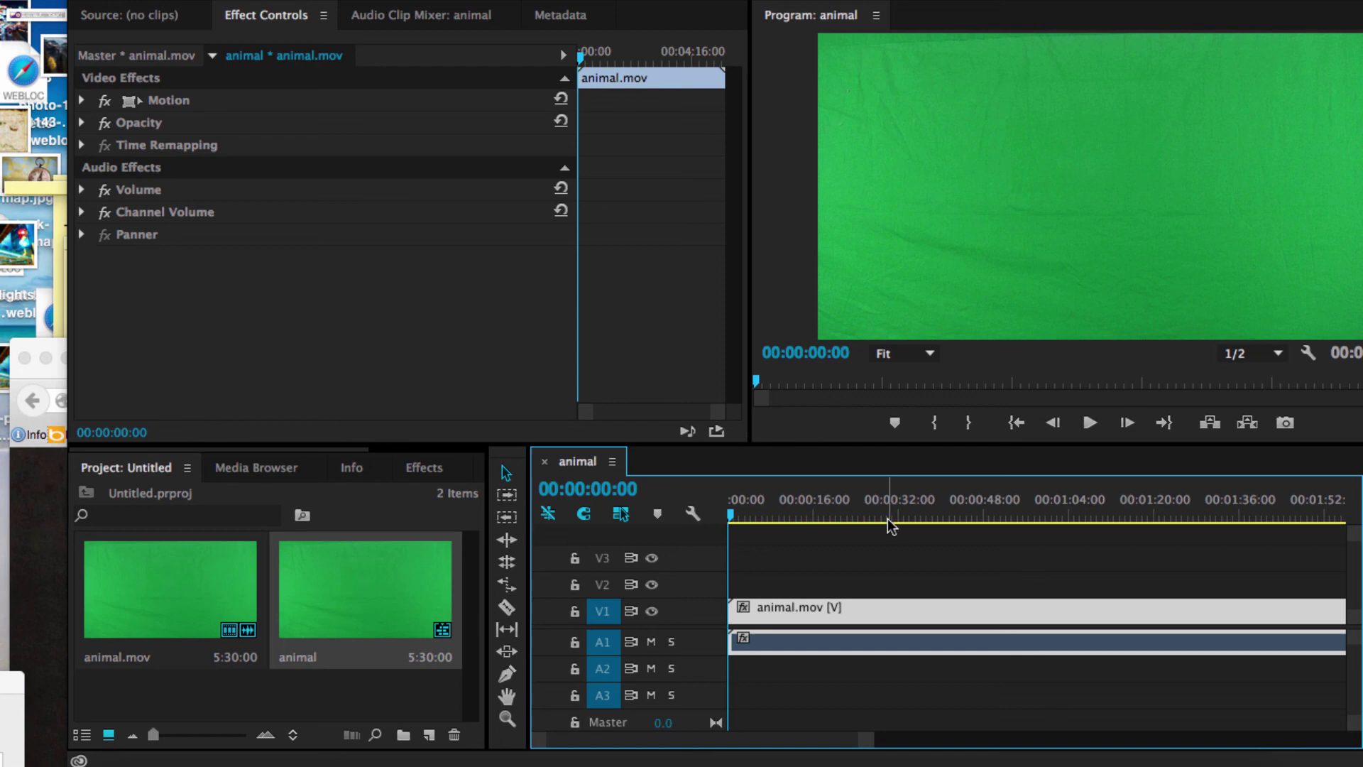
{"action": "left_click", "coordinate": [887, 519]}
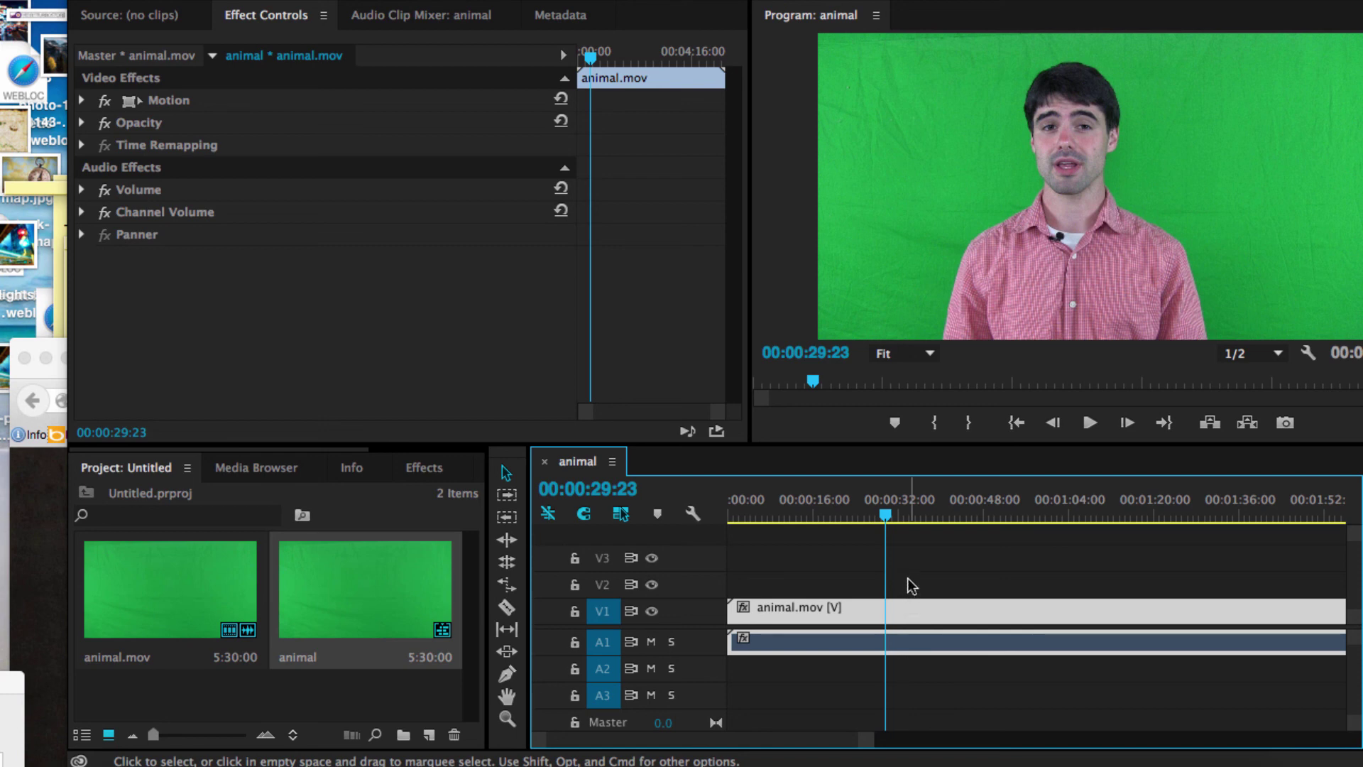
Step: Drag the animal.mov clip in the Timeline from V1 up onto track V2
{"action": "left_click_drag", "start_coordinate": [908, 608], "coordinate": [909, 580]}
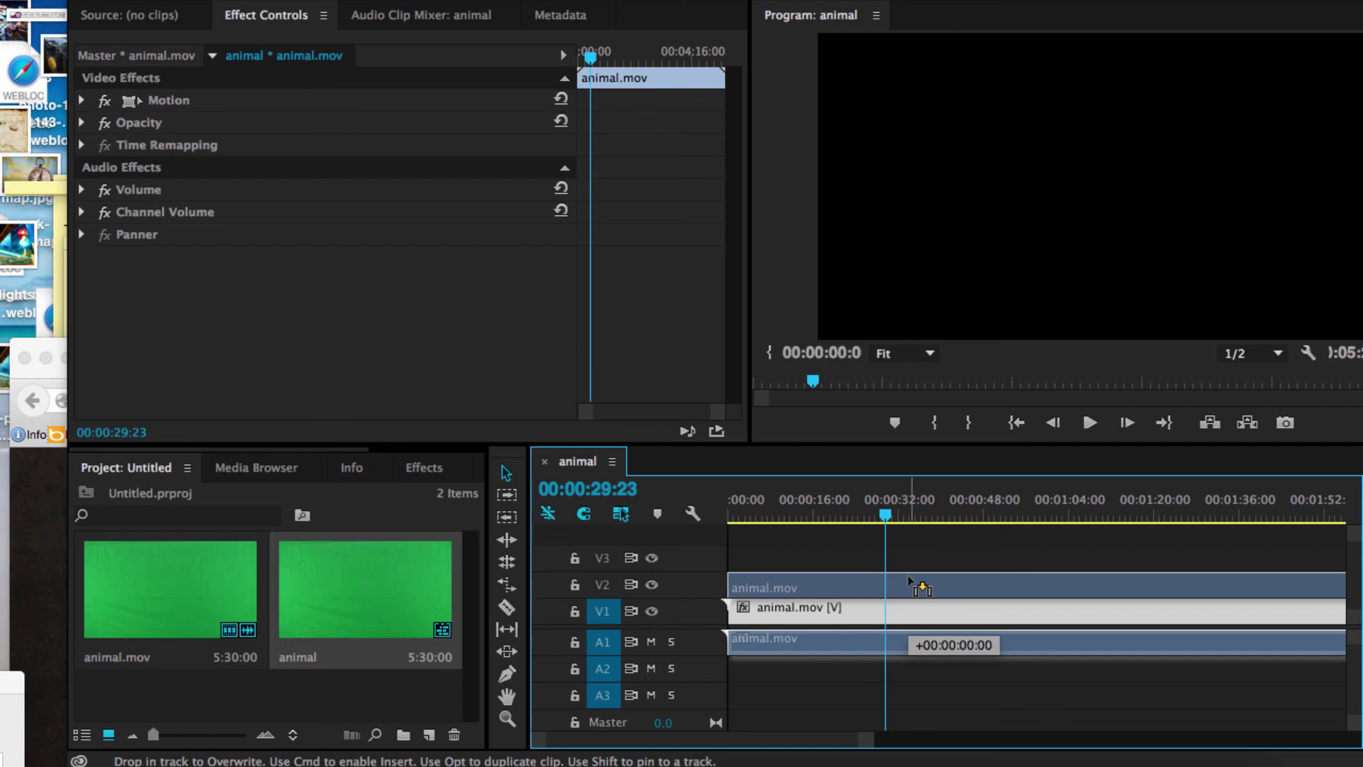
{"action": "left_click_drag", "start_coordinate": [909, 579], "coordinate": [907, 577]}
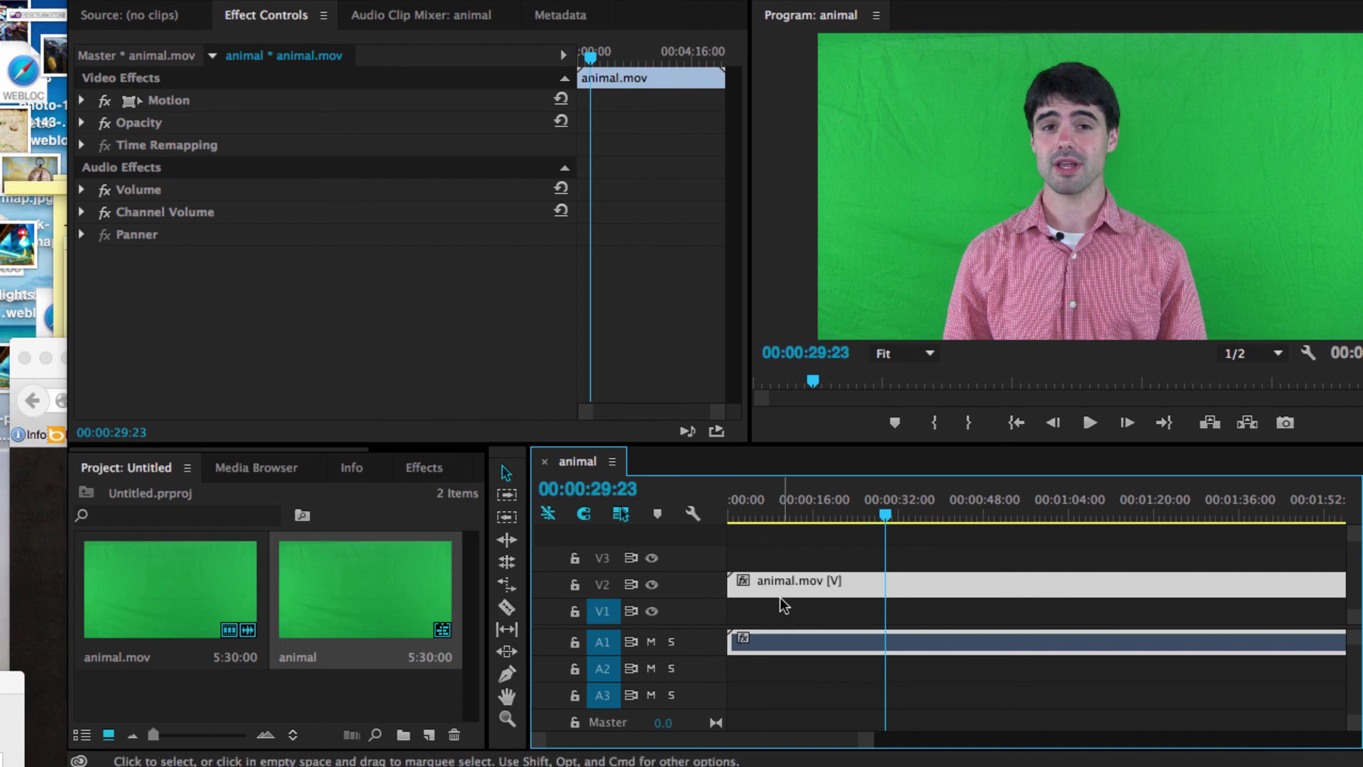
Step: Create a 1920×1080 near-white FAFAFA color matte, keeping the default name Color Matte
{"action": "right_click", "coordinate": [291, 707]}
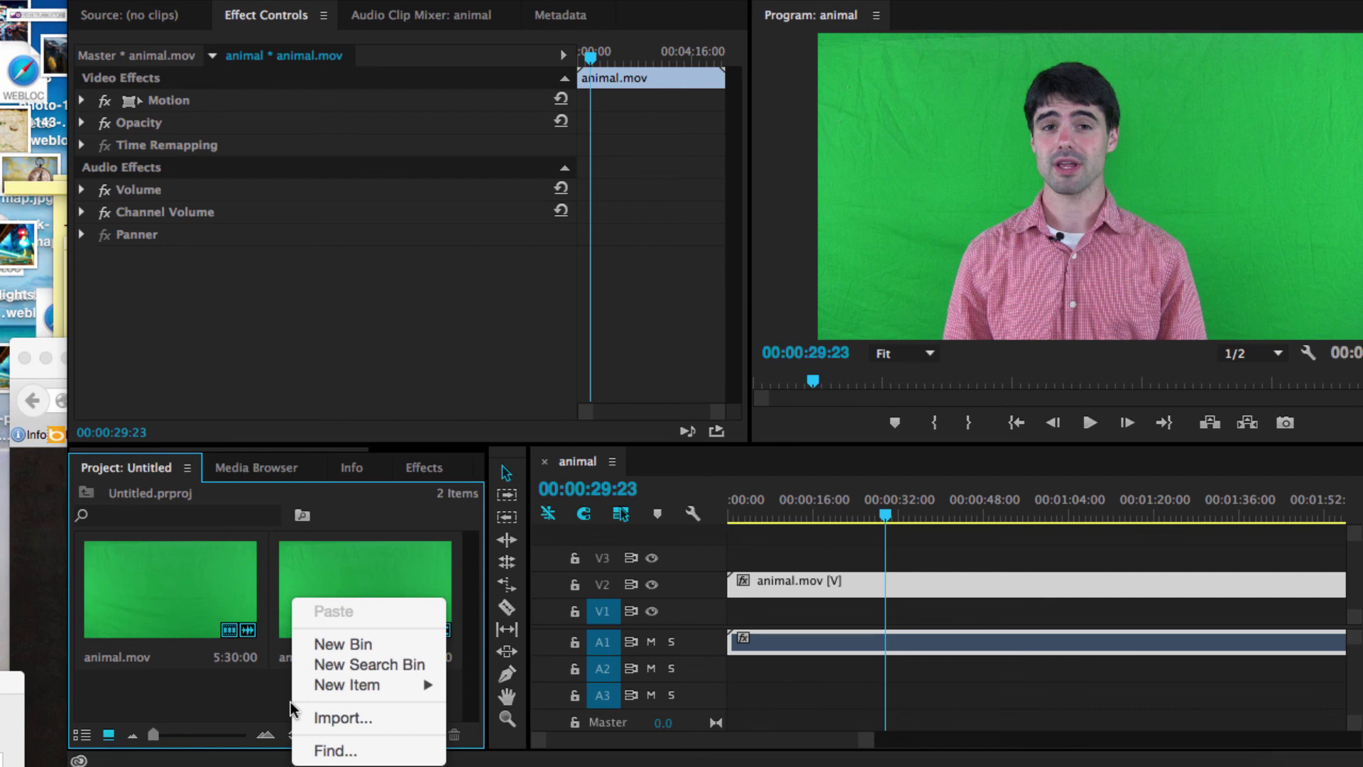
{"action": "mouse_move", "coordinate": [334, 687]}
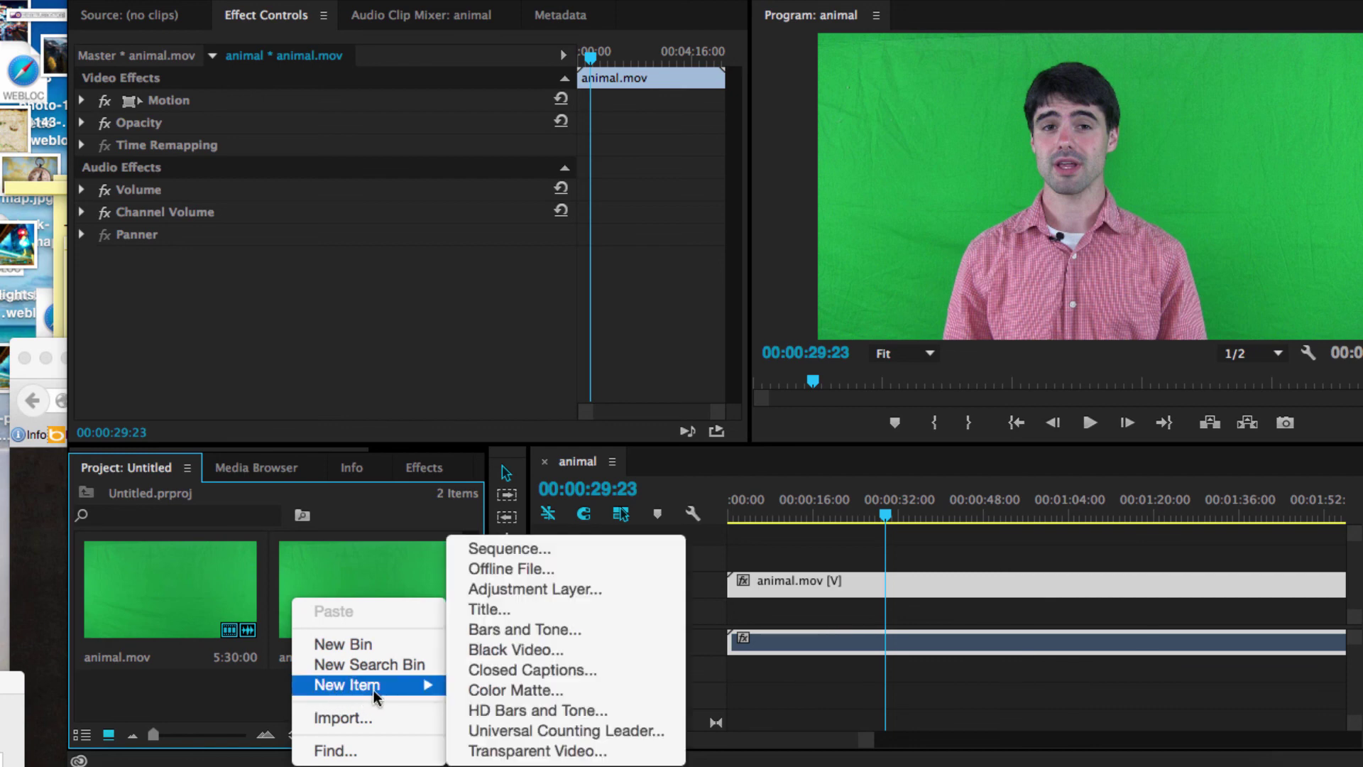
{"action": "left_click", "coordinate": [525, 689]}
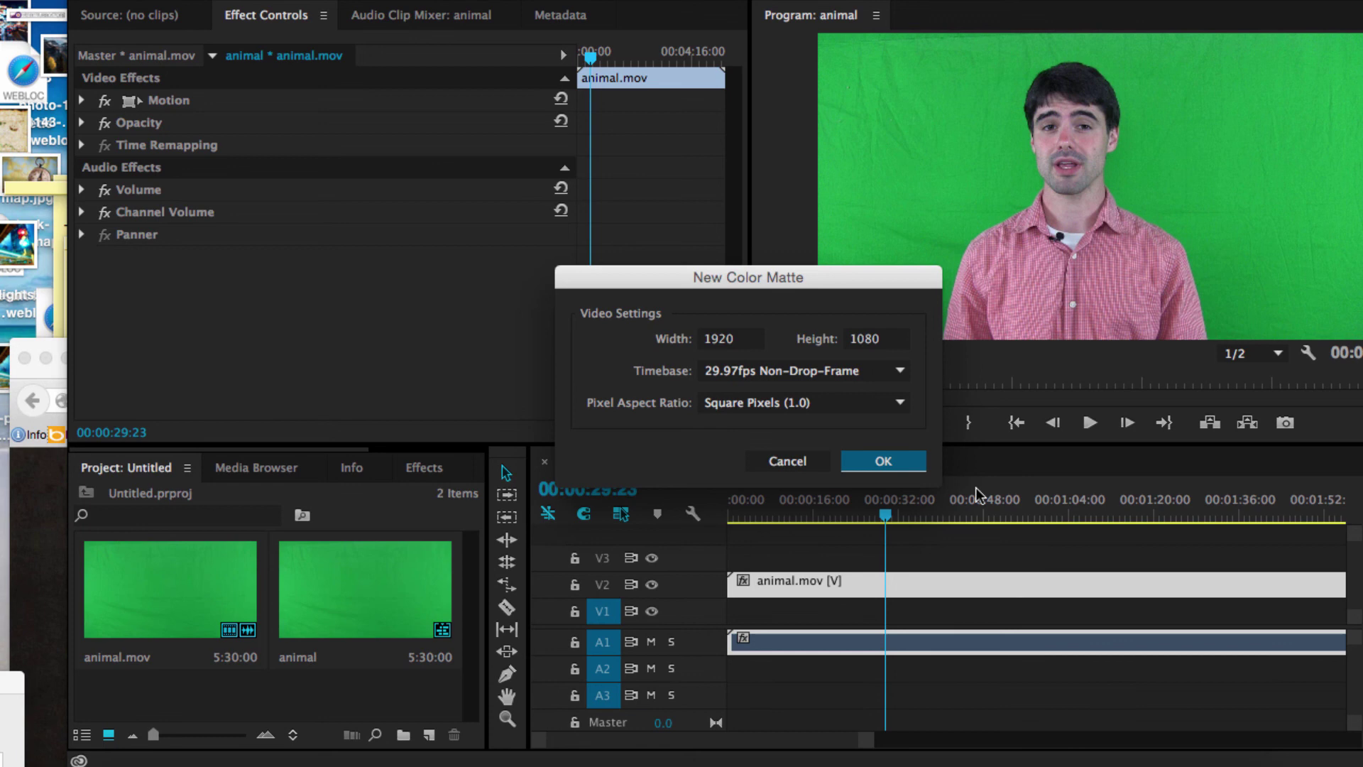
{"action": "left_click", "coordinate": [888, 463]}
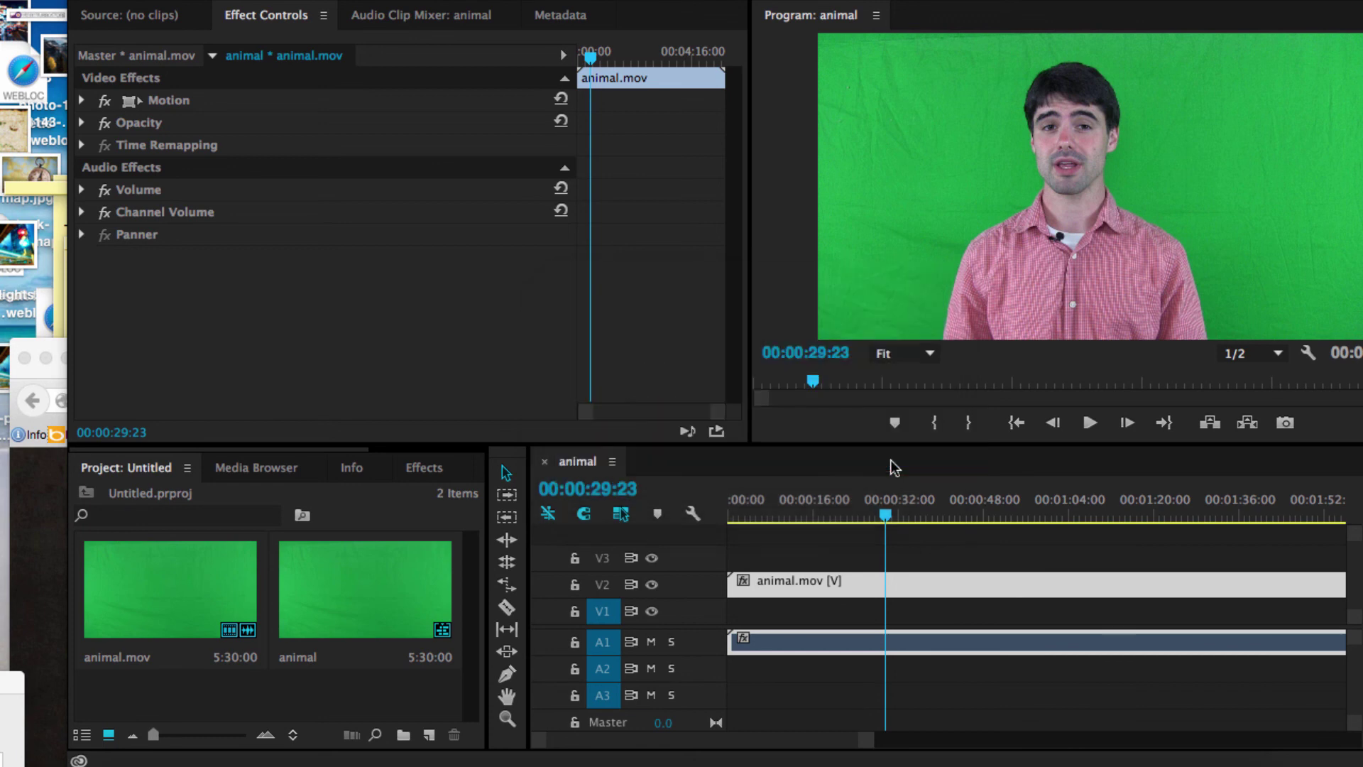
{"action": "left_click", "coordinate": [449, 394]}
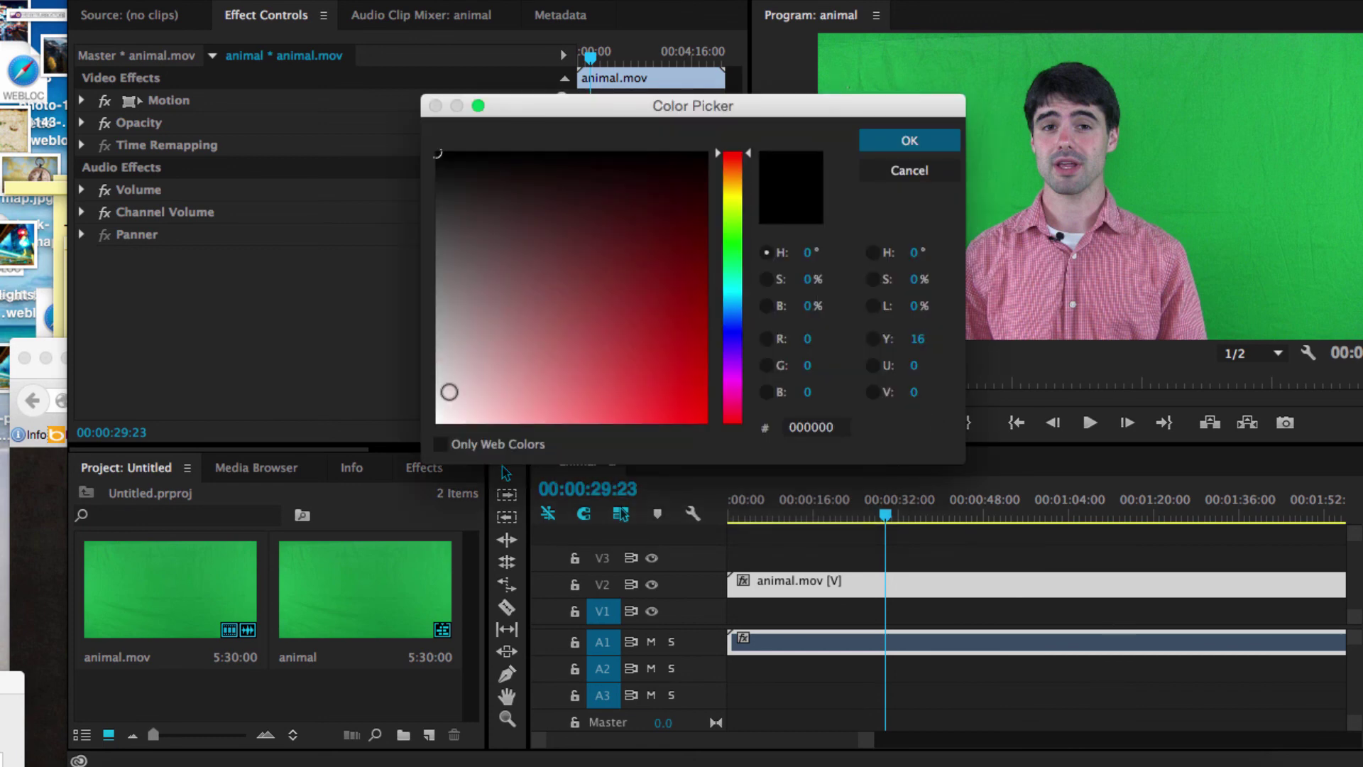
{"action": "left_click_drag", "start_coordinate": [439, 418], "coordinate": [435, 418]}
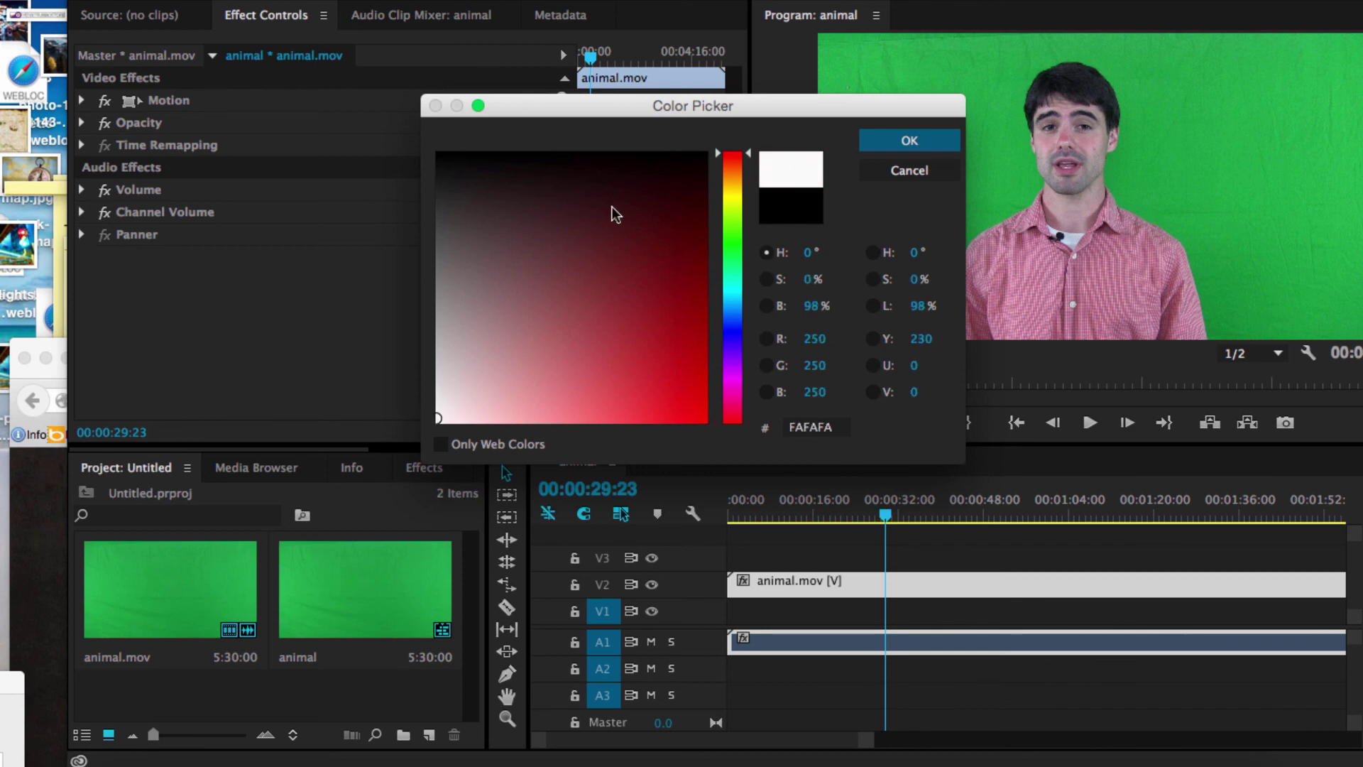
{"action": "left_click", "coordinate": [910, 141]}
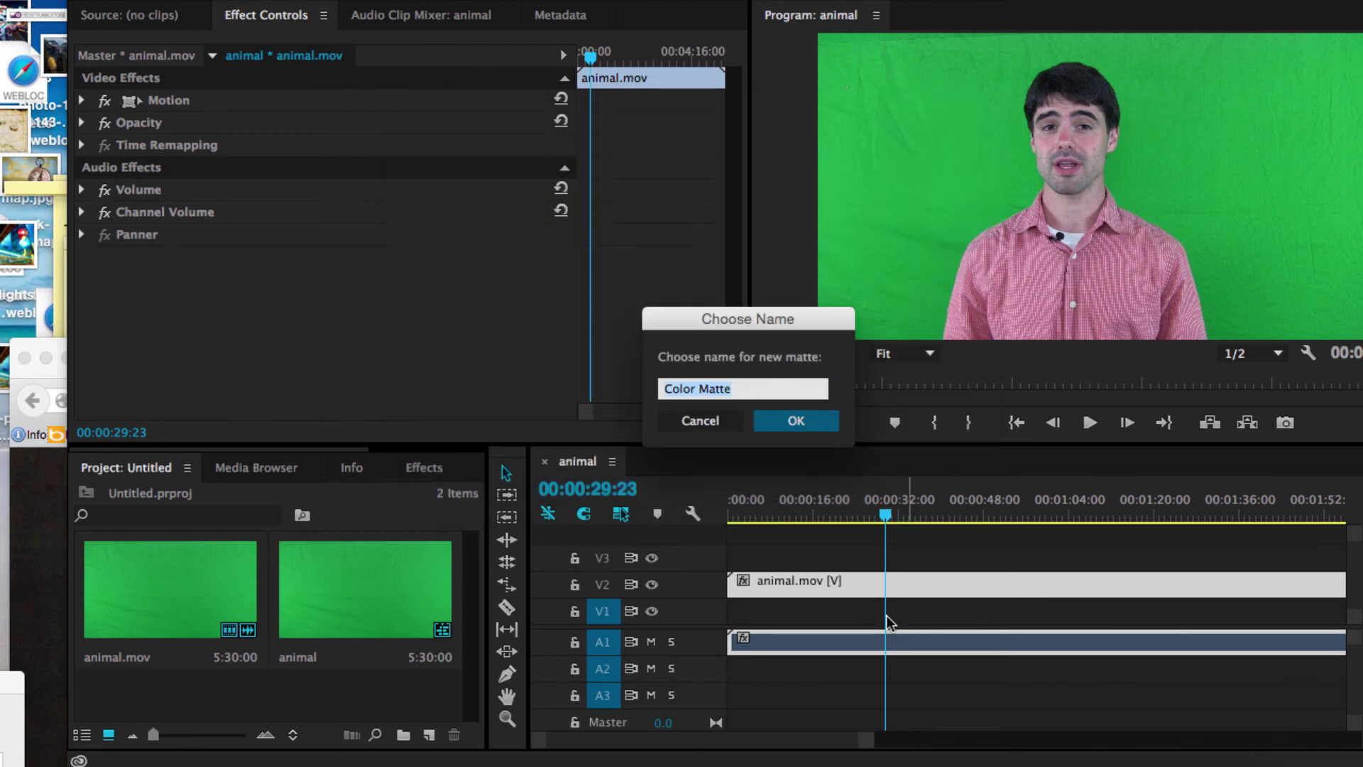
{"action": "left_click", "coordinate": [805, 421]}
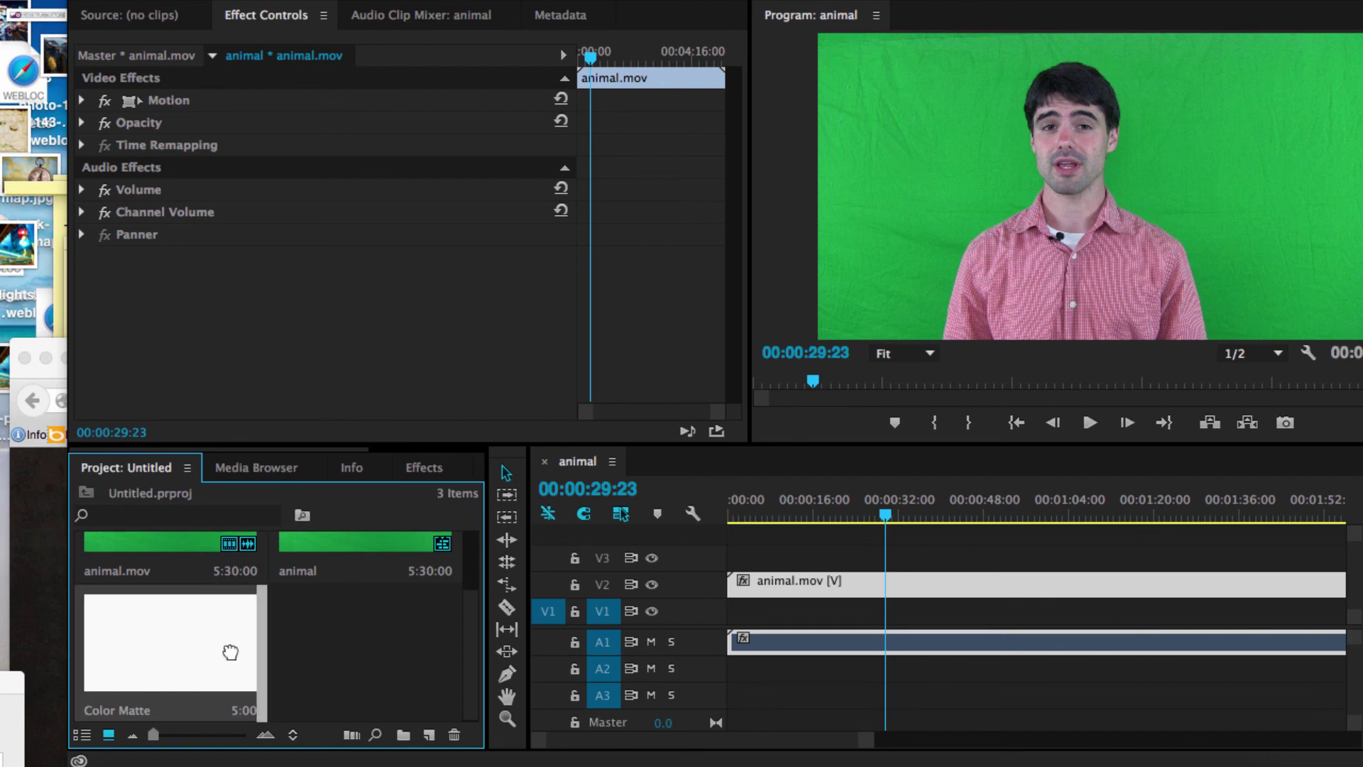
Step: Drop Color Matte onto V1 at 00:00:29:23 and trim its start slightly
{"action": "left_click_drag", "start_coordinate": [230, 652], "coordinate": [888, 624]}
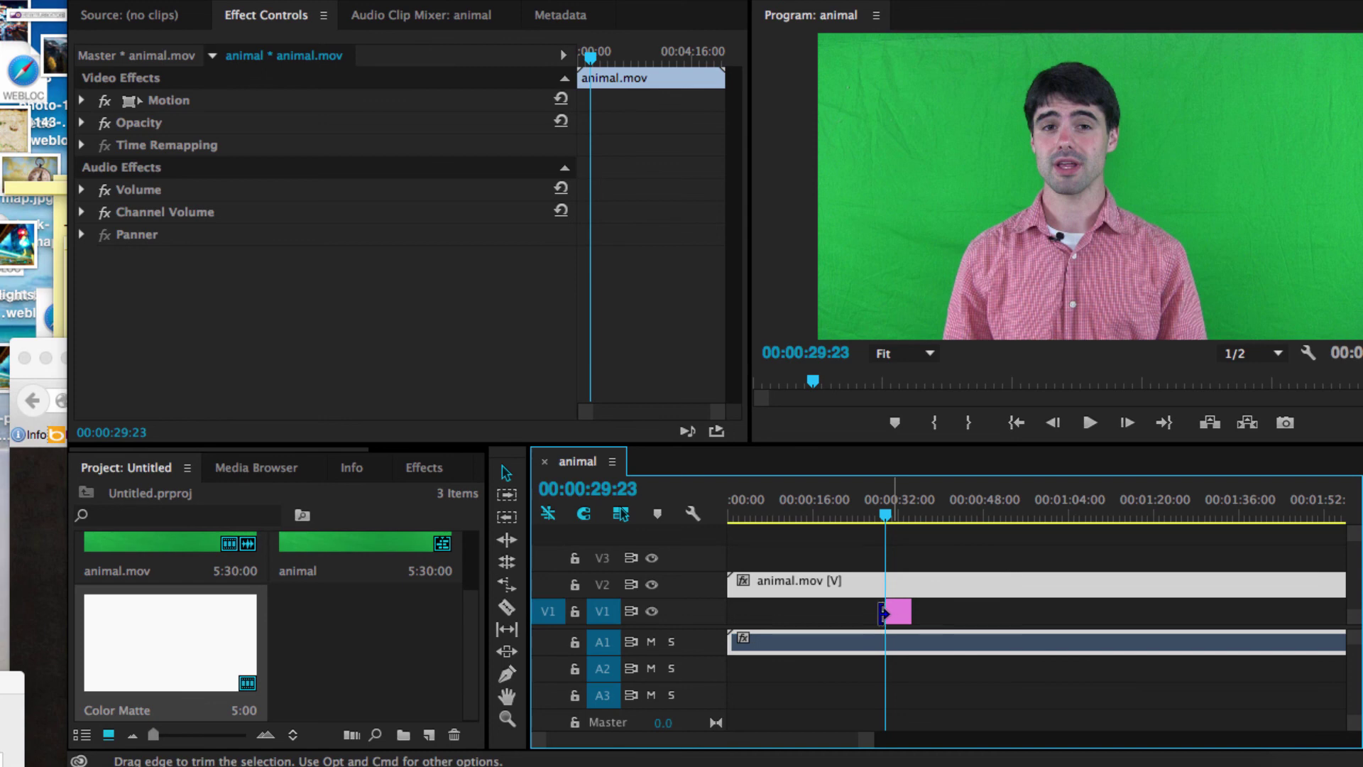
{"action": "left_click_drag", "start_coordinate": [886, 613], "coordinate": [869, 612]}
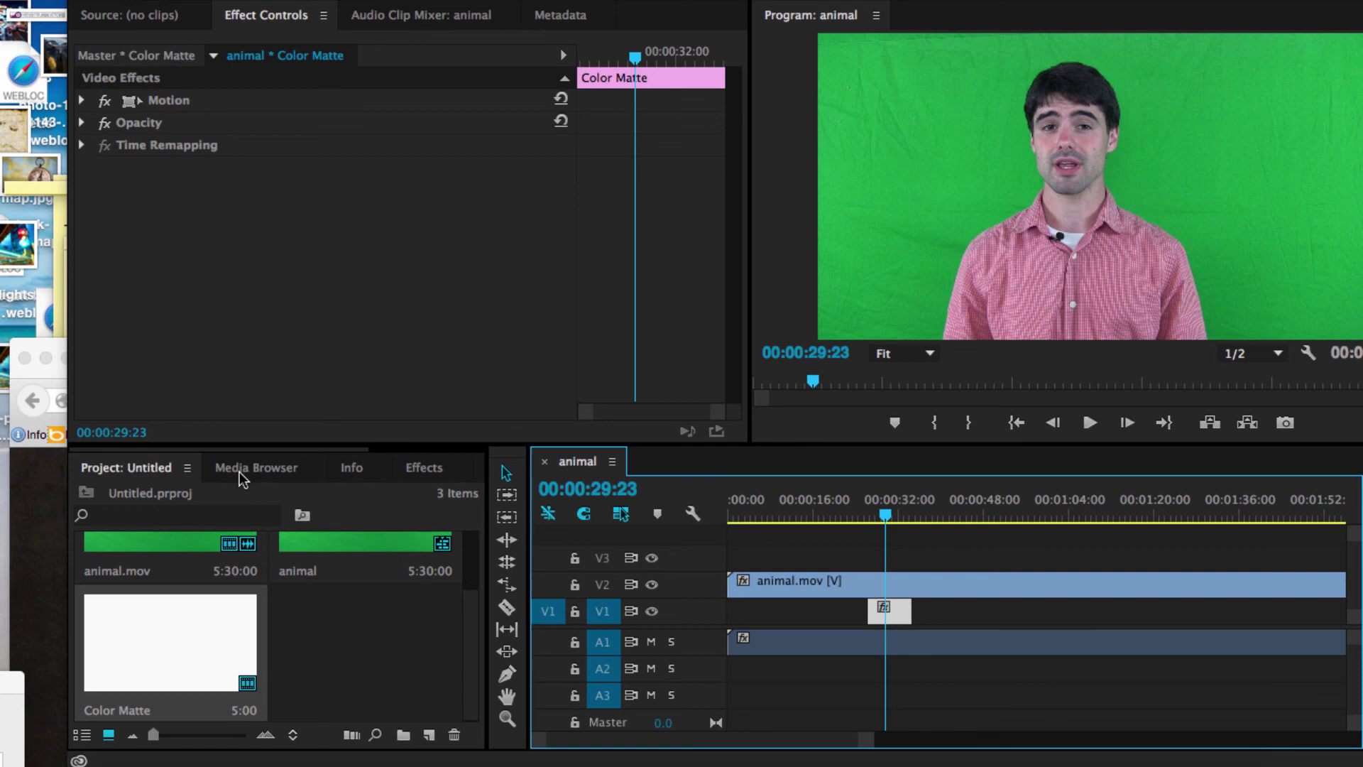
Step: Drag the Ultra Key effect from the Effects list onto animal.mov on V2
{"action": "left_click", "coordinate": [428, 471]}
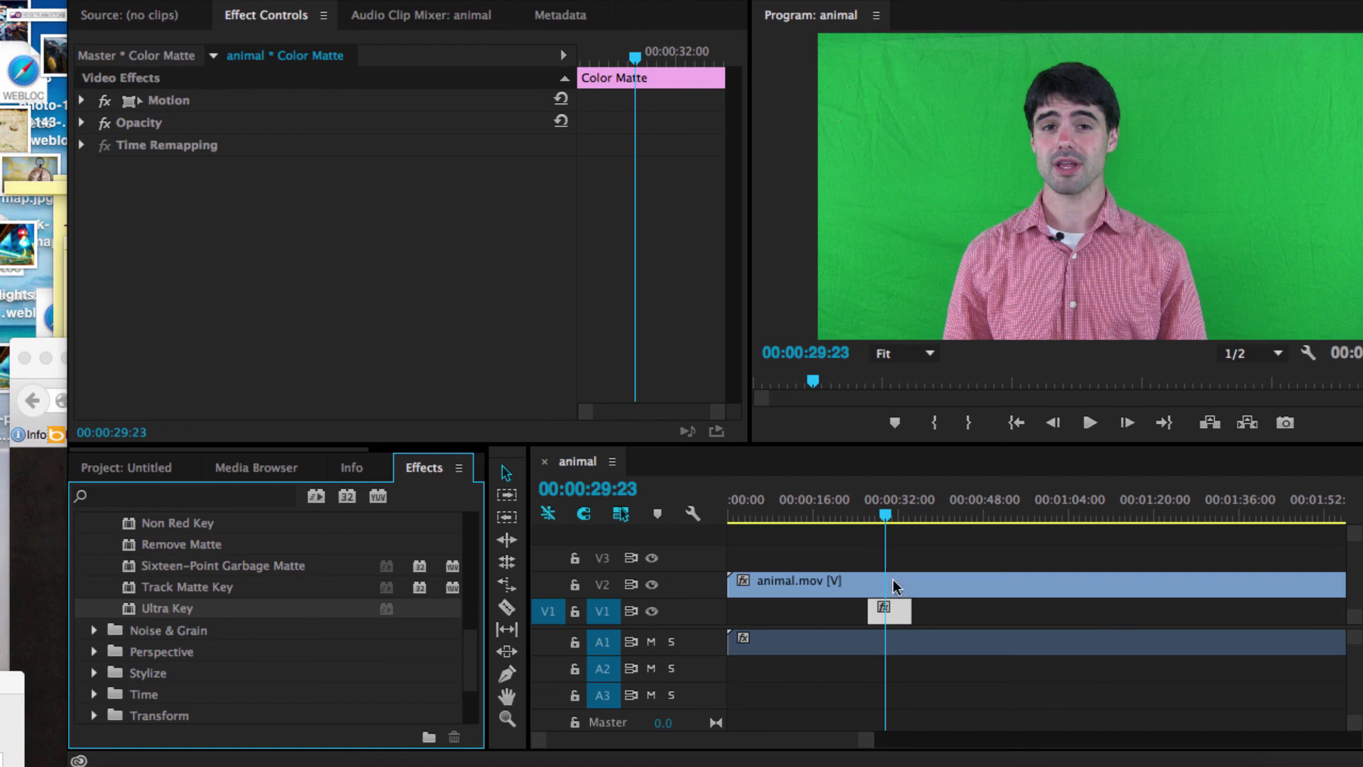
{"action": "left_click_drag", "start_coordinate": [892, 584], "coordinate": [887, 583]}
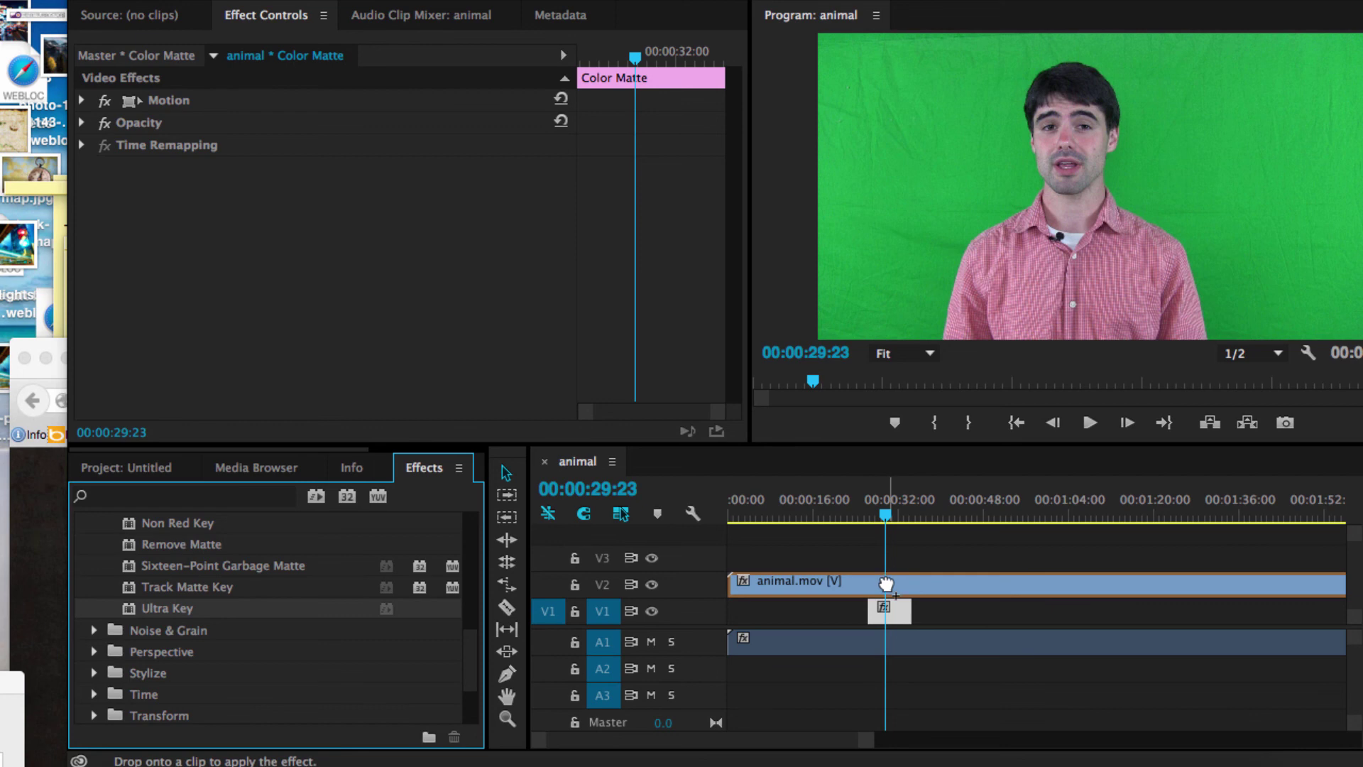
{"action": "left_click_drag", "start_coordinate": [886, 584], "coordinate": [888, 587]}
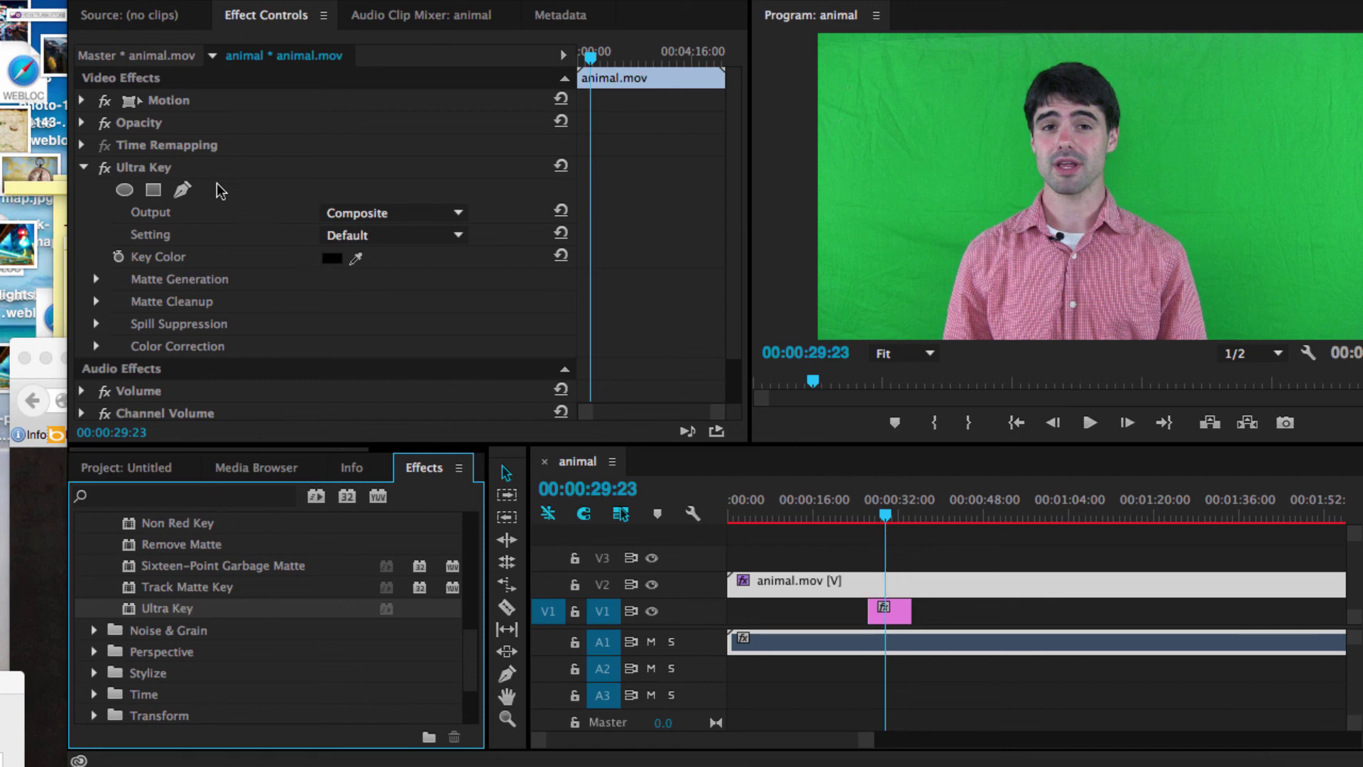
Step: Set Ultra Key's Key Color by sampling the green backdrop in the Program monitor
{"action": "left_click", "coordinate": [356, 259]}
{"action": "left_click", "coordinate": [994, 177]}
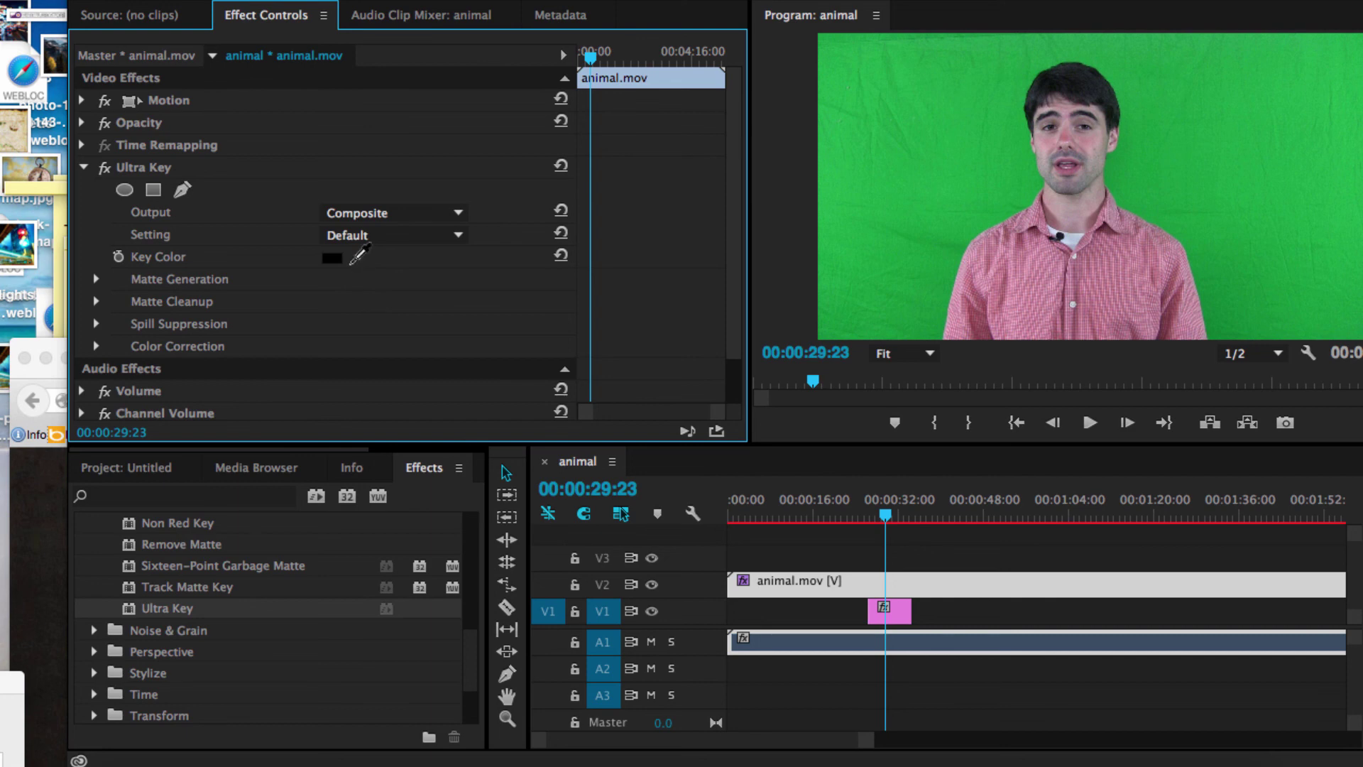
{"action": "left_click", "coordinate": [358, 260]}
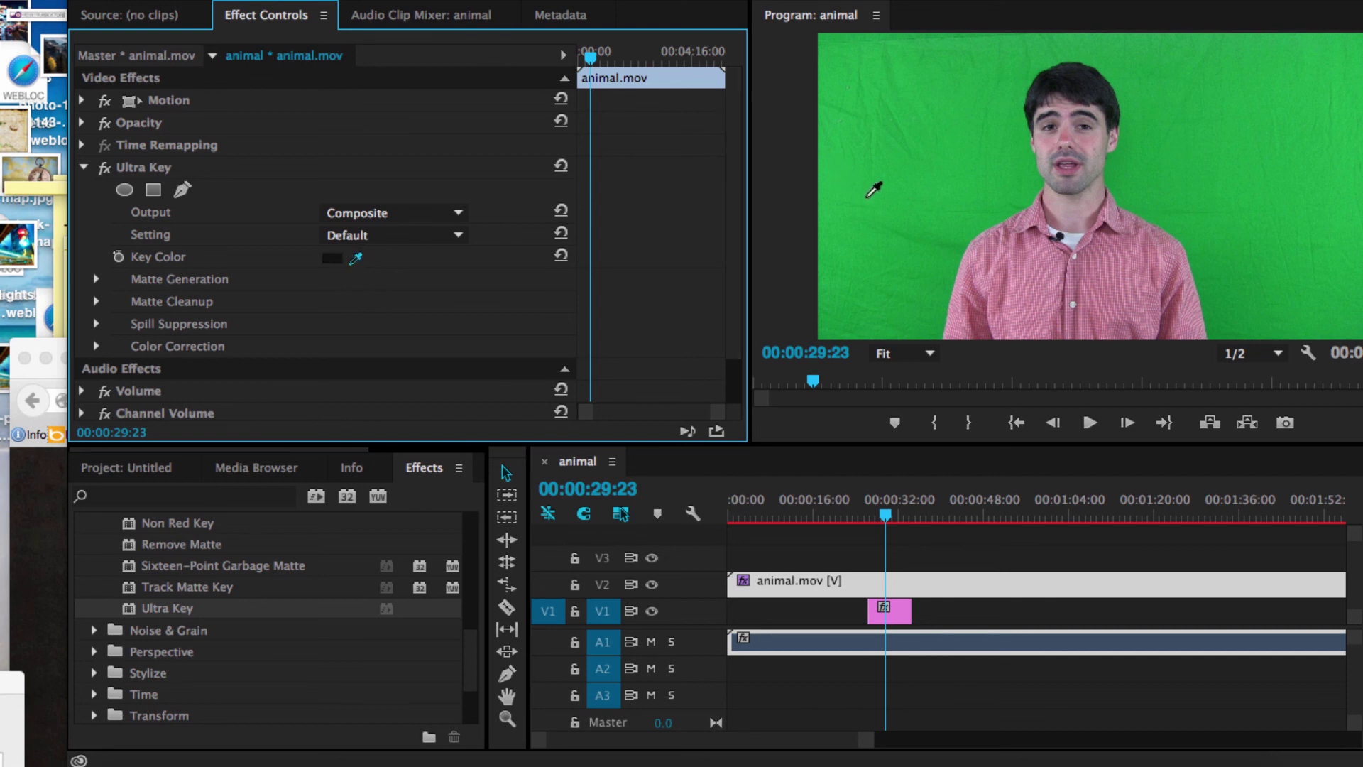
{"action": "left_click", "coordinate": [868, 197]}
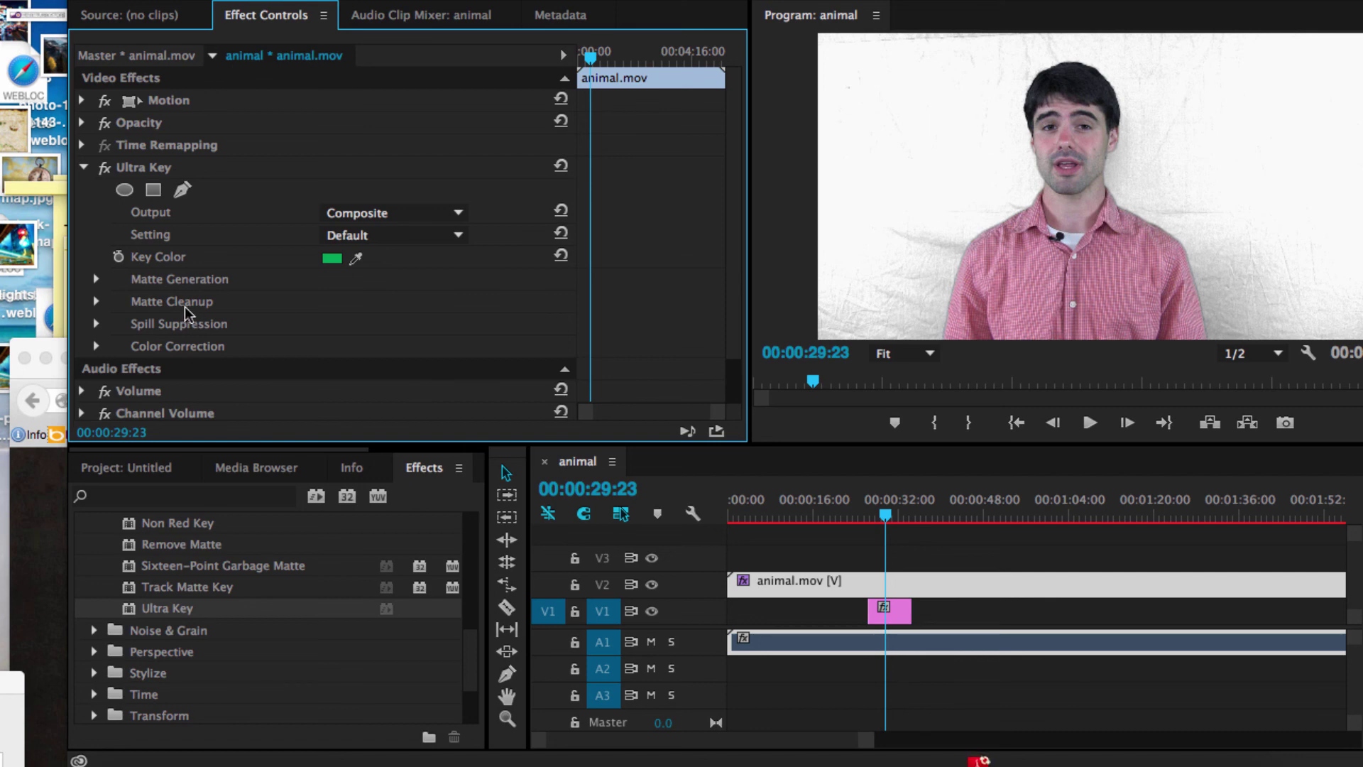
Step: Expand Matte Generation and scrub Ultra Key's Pedestal from 0 up to 100.0
{"action": "left_click", "coordinate": [97, 279]}
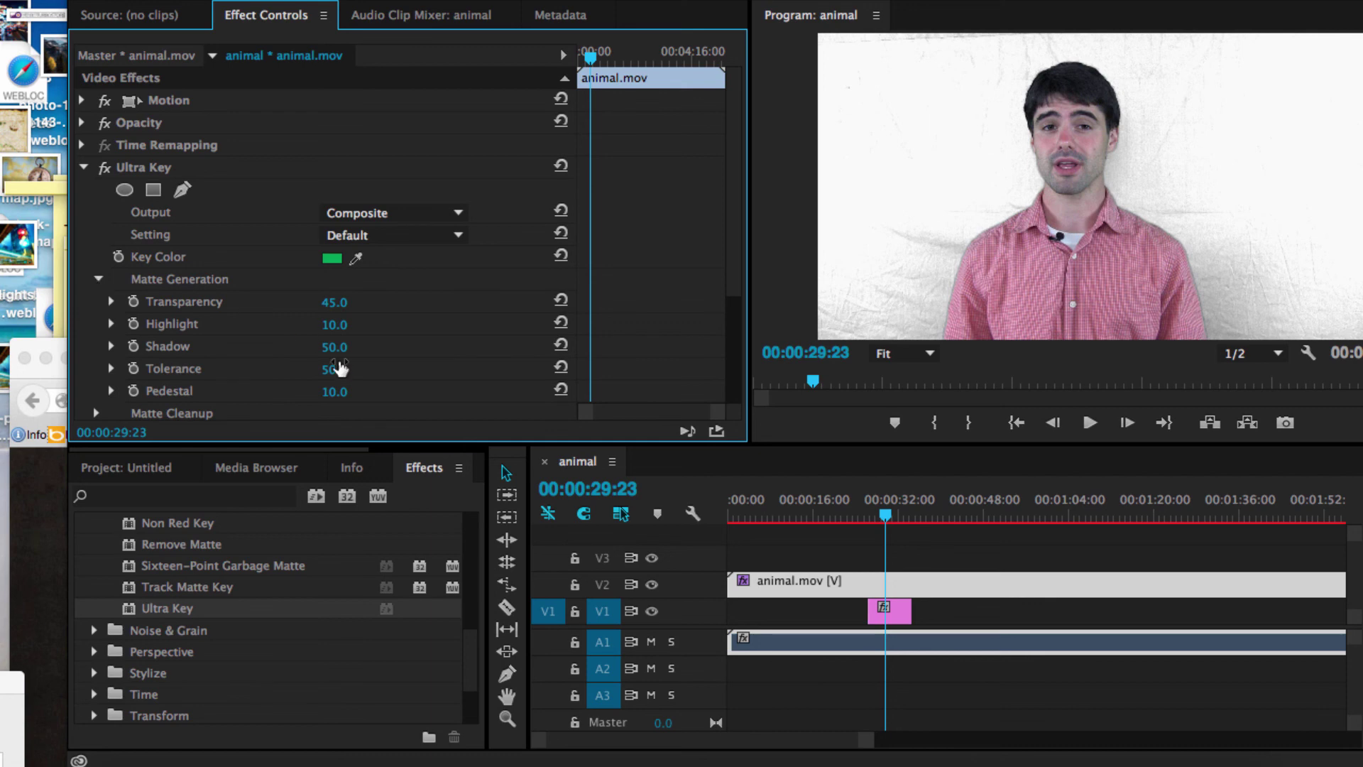
{"action": "scroll", "coordinate": [340, 367], "scroll_direction": "down", "scroll_amount": 1}
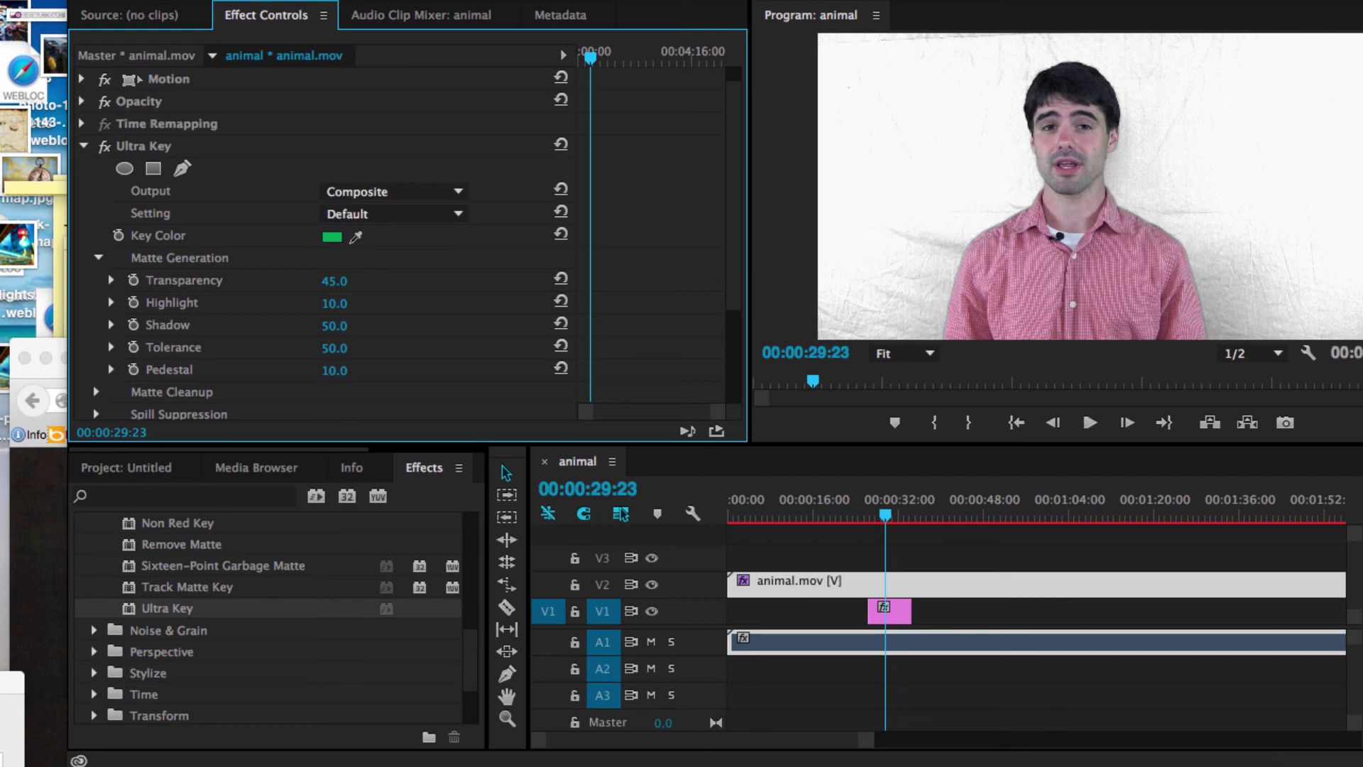
{"action": "left_click_drag", "start_coordinate": [346, 371], "coordinate": [349, 372]}
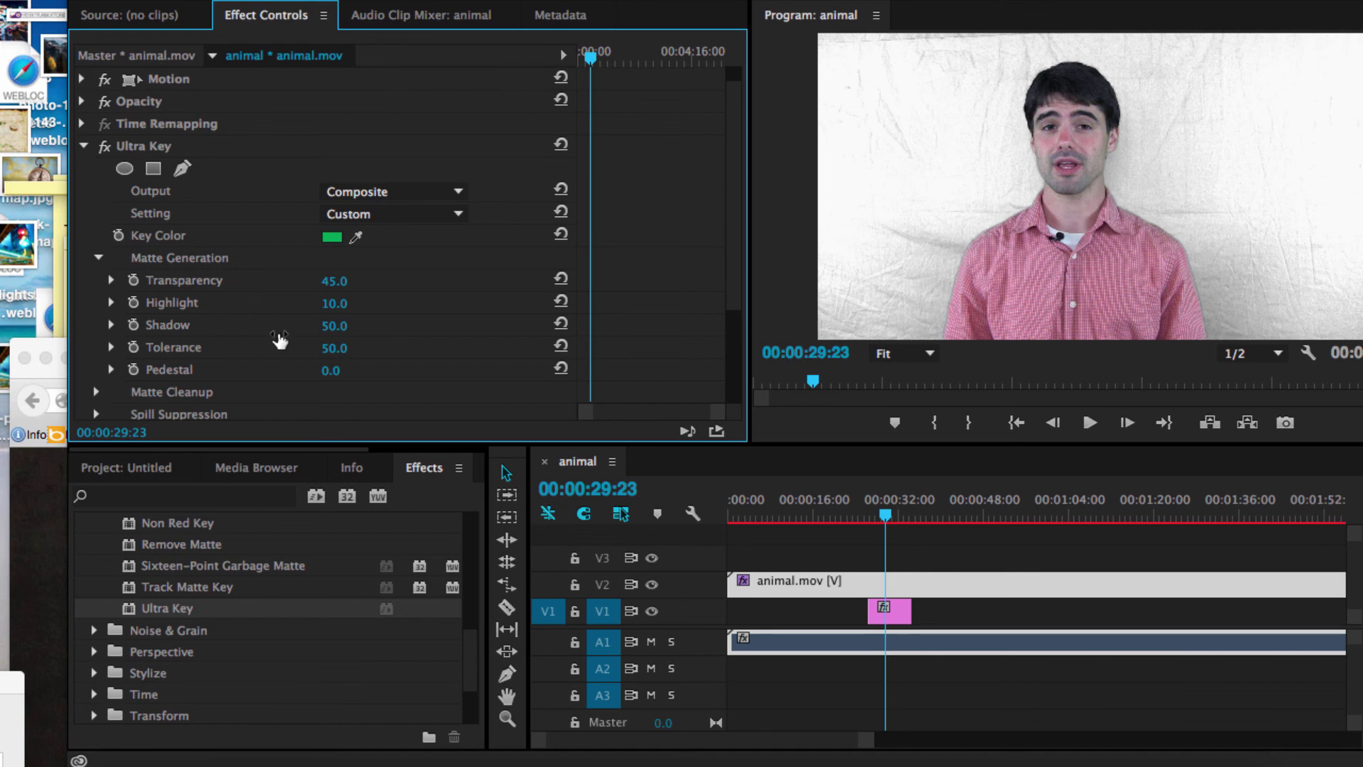
{"action": "left_click_drag", "start_coordinate": [330, 370], "coordinate": [392, 370]}
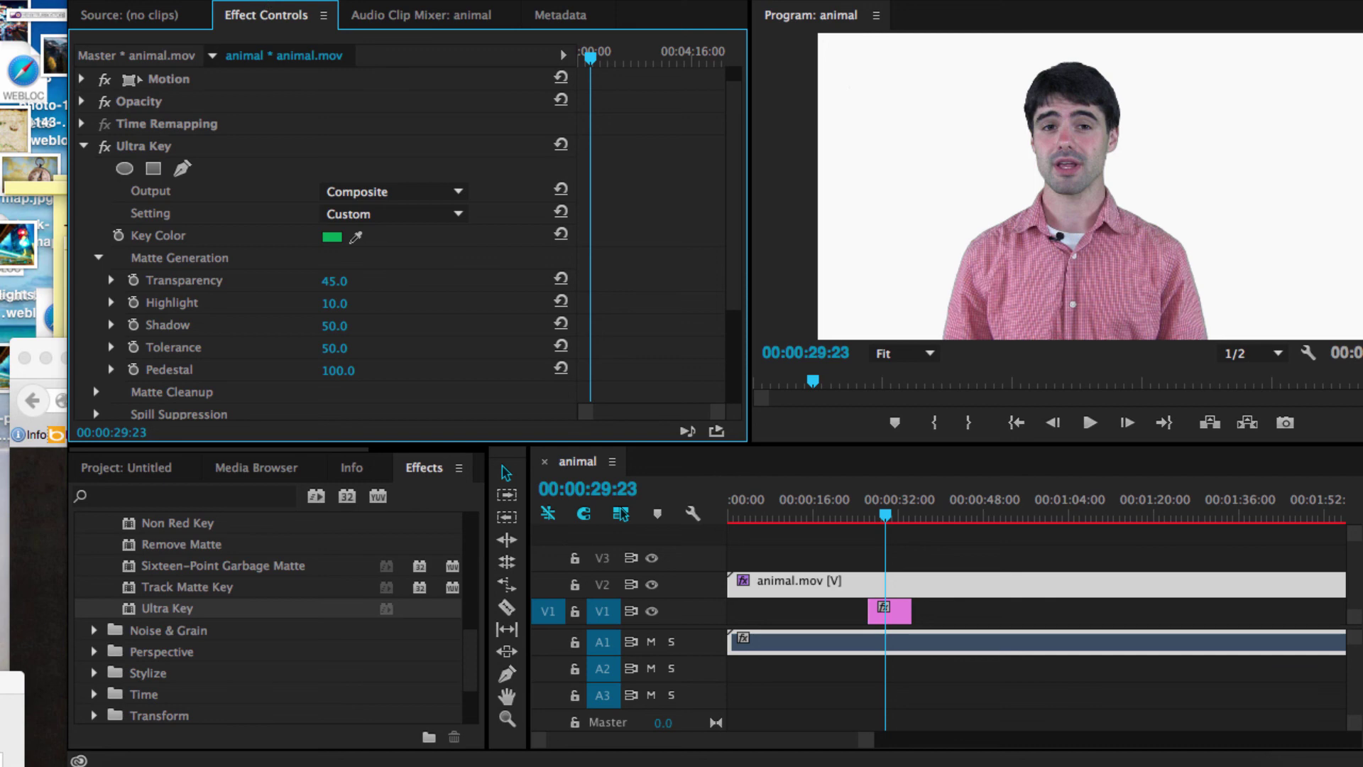
{"action": "left_click", "coordinate": [130, 468]}
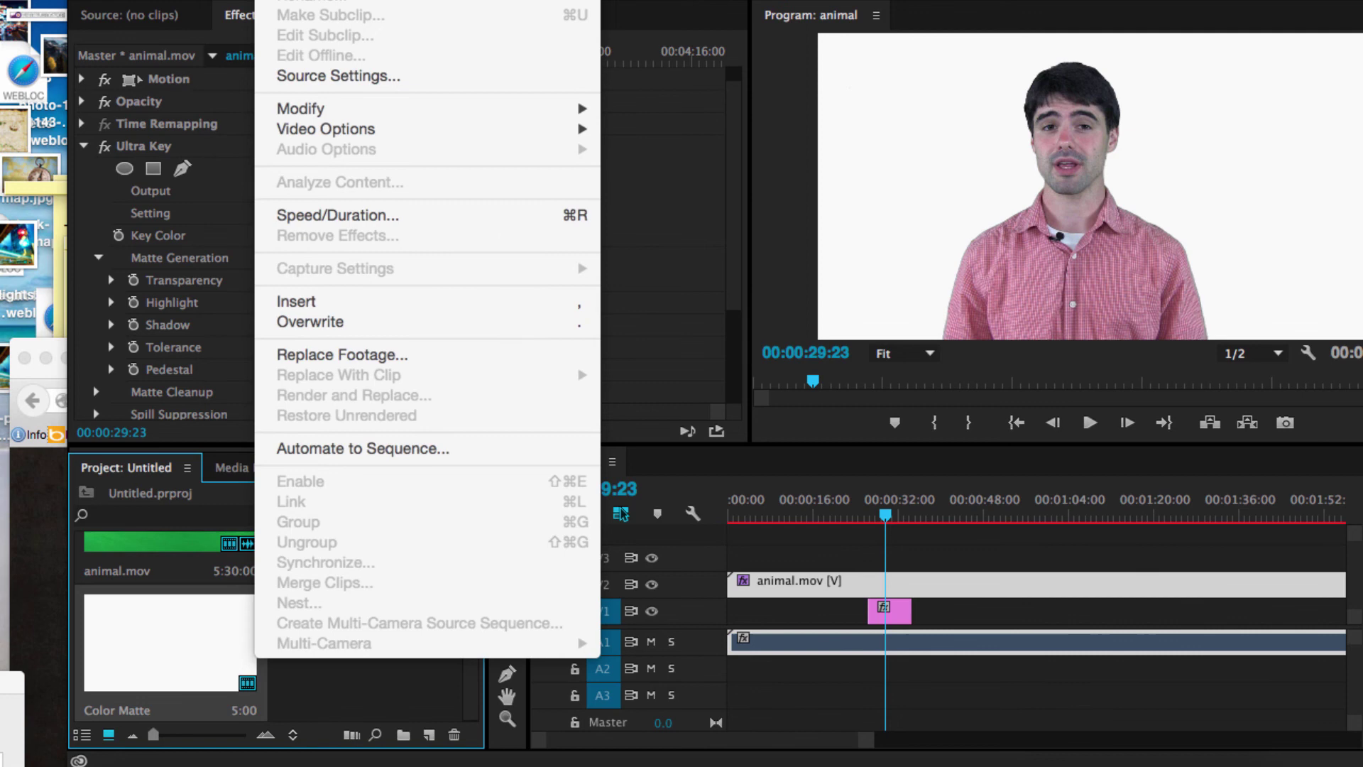
{"action": "mouse_move", "coordinate": [295, 529]}
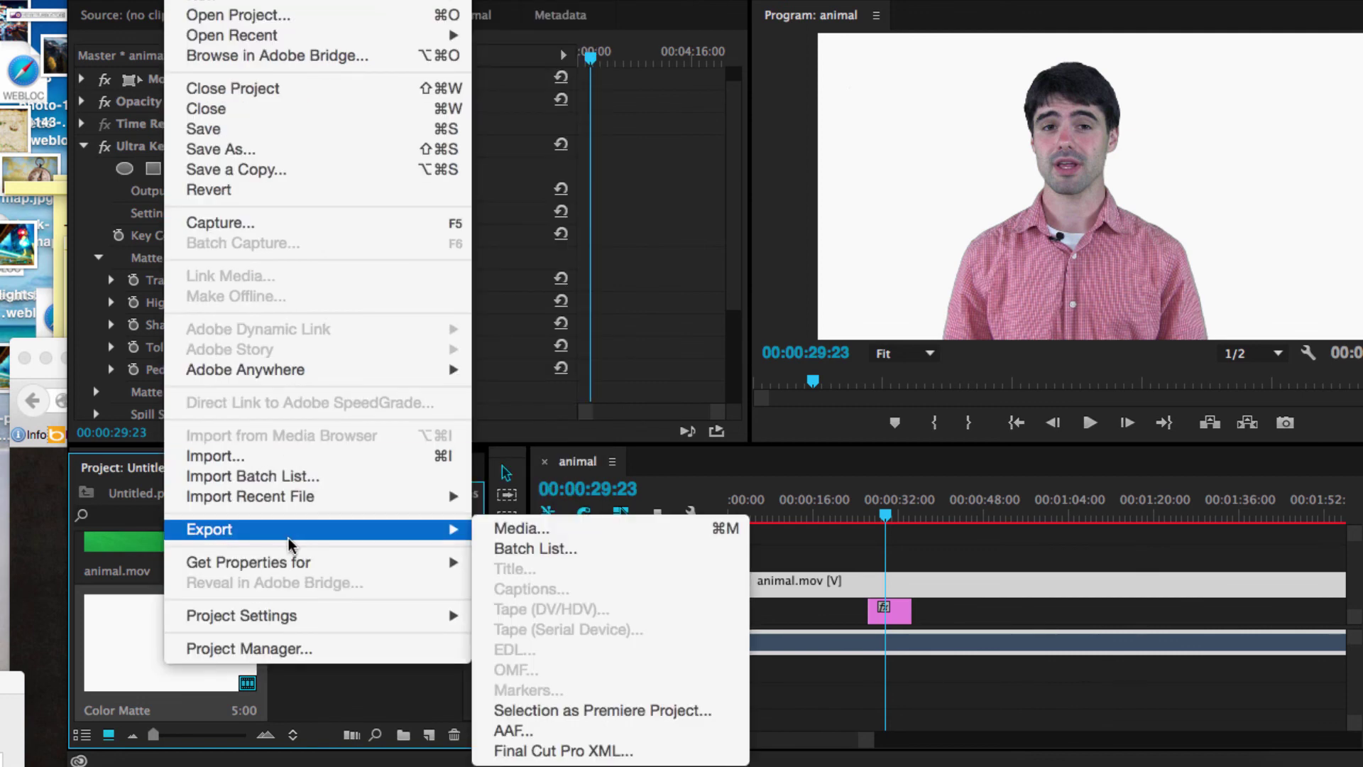
{"action": "left_click", "coordinate": [523, 530]}
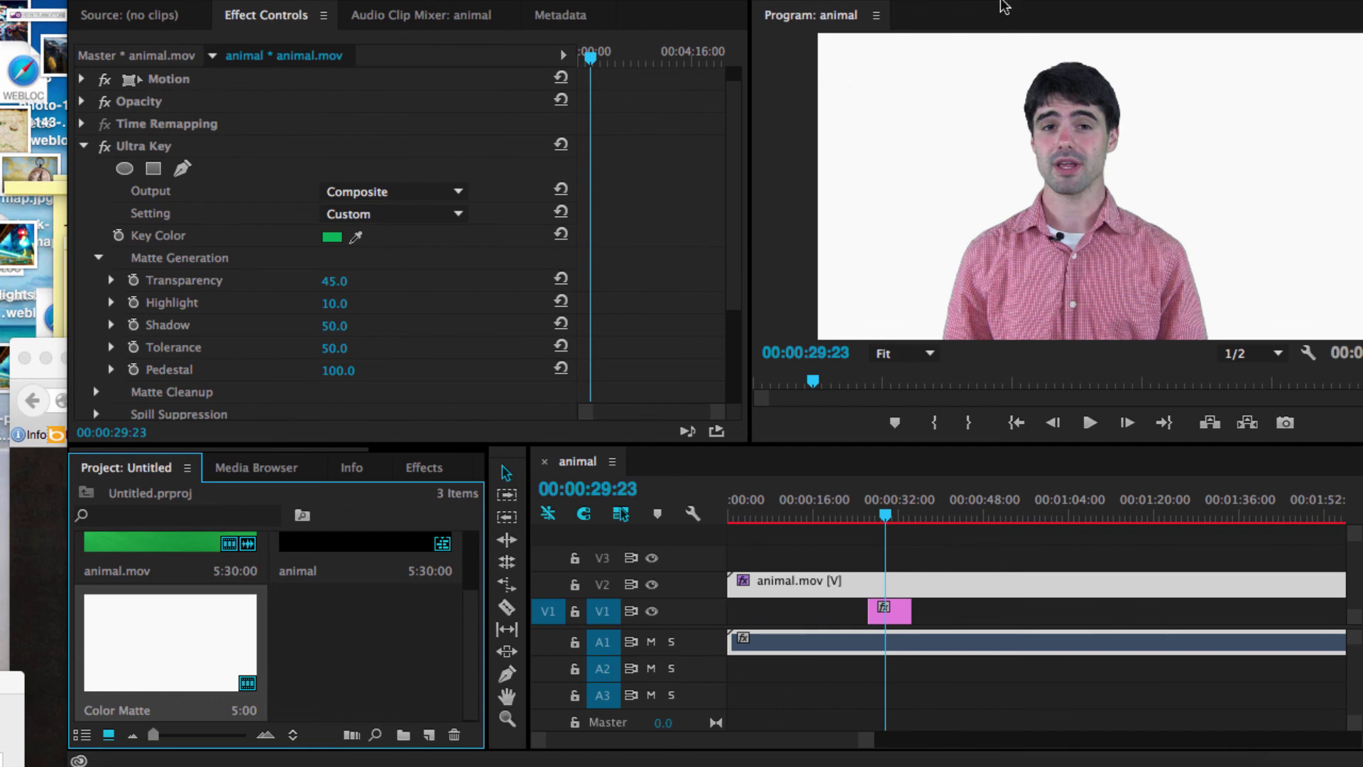
{"action": "left_click", "coordinate": [970, 0]}
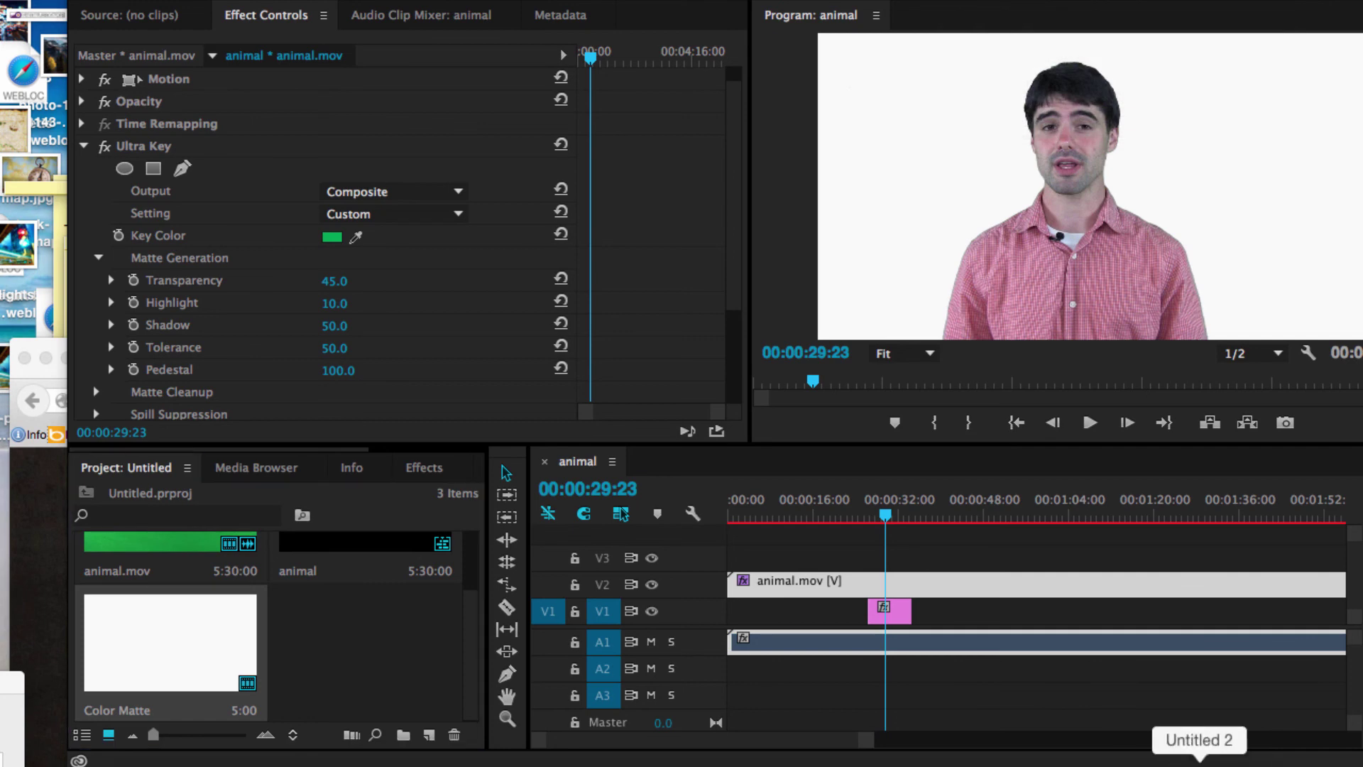
Step: Bring the Camtasia 2 project to the front and show its imported media clips
{"action": "left_click", "coordinate": [1203, 760]}
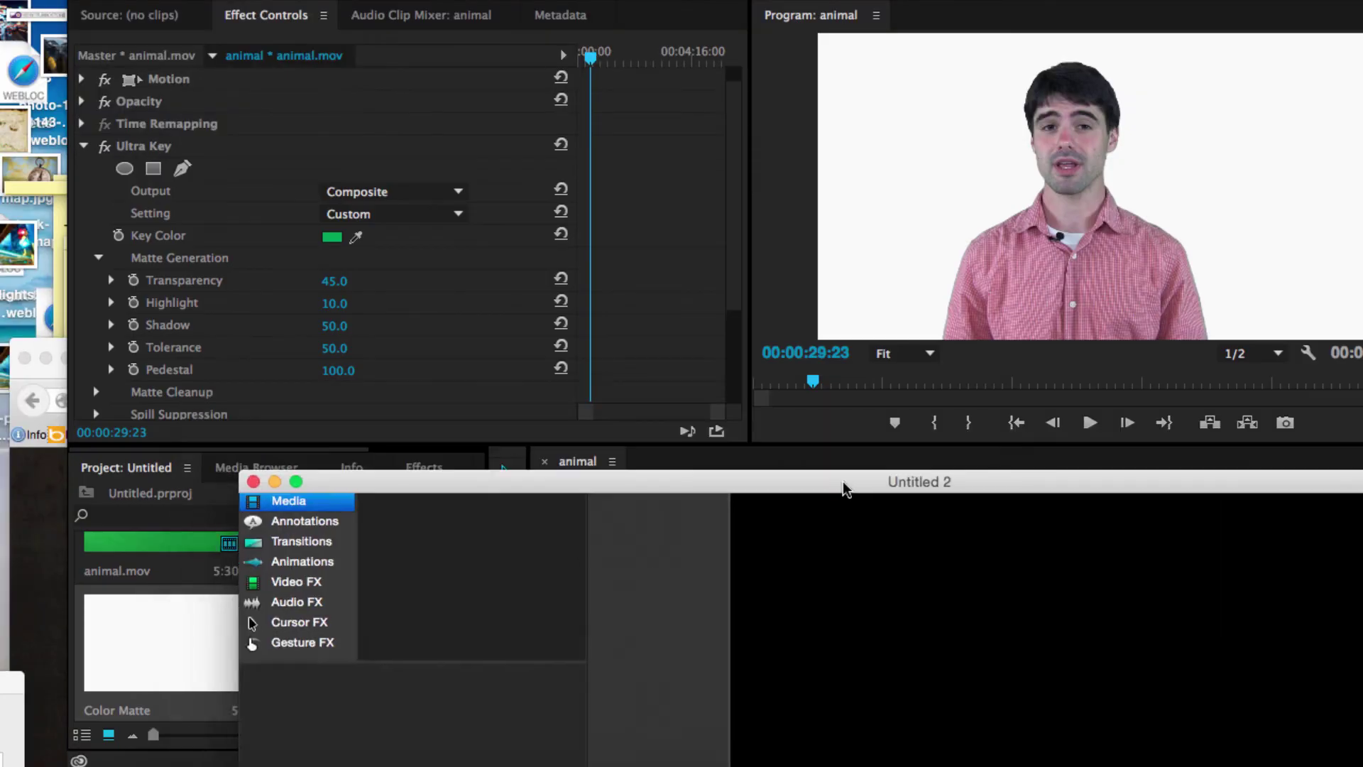
{"action": "left_click_drag", "start_coordinate": [845, 488], "coordinate": [960, 700]}
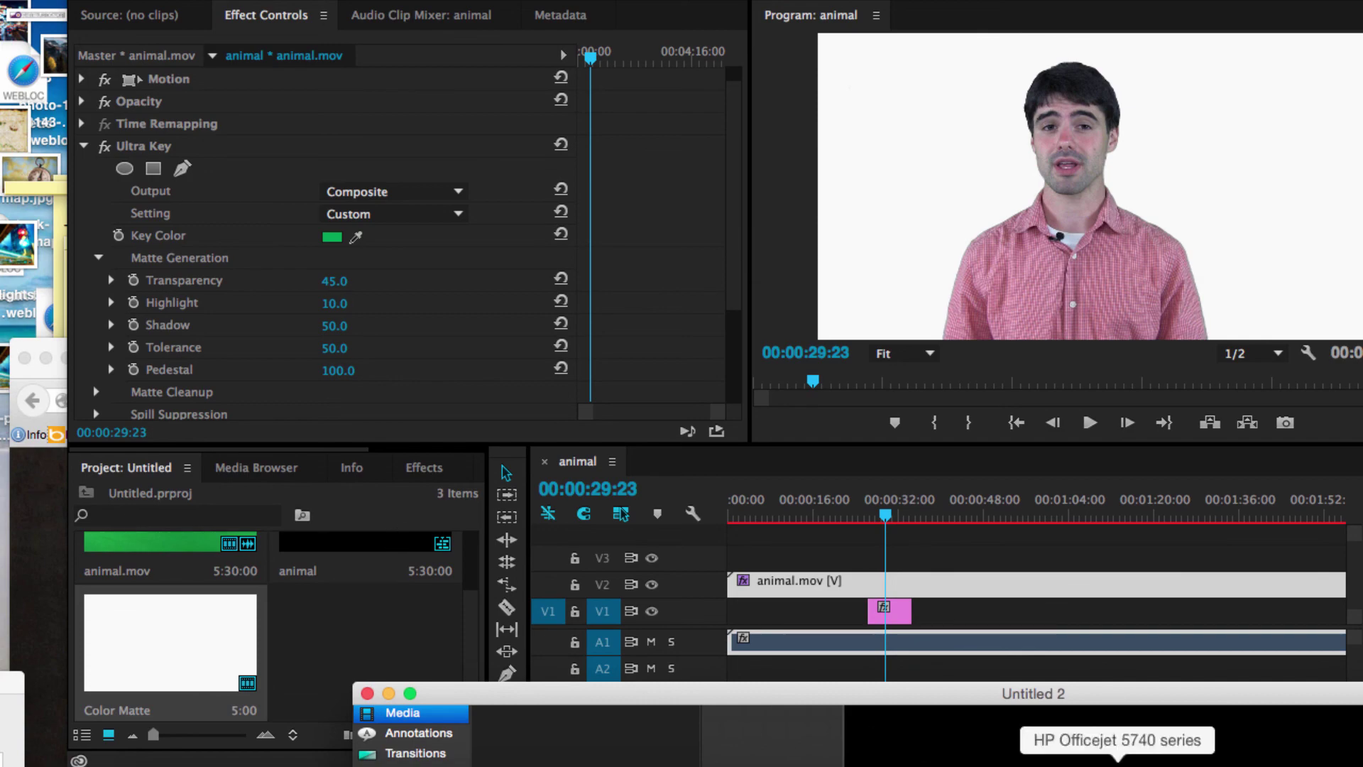
{"action": "left_click", "coordinate": [868, 761]}
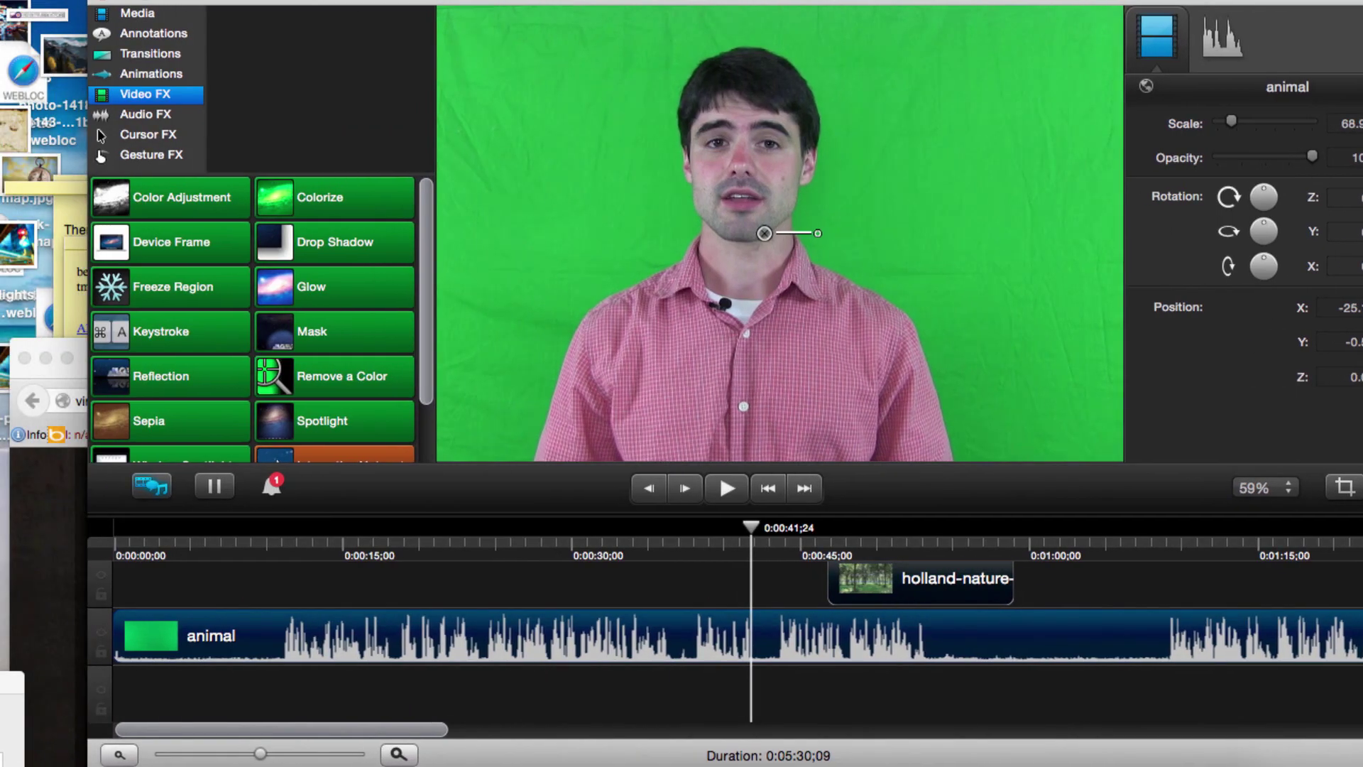
{"action": "left_click", "coordinate": [127, 17]}
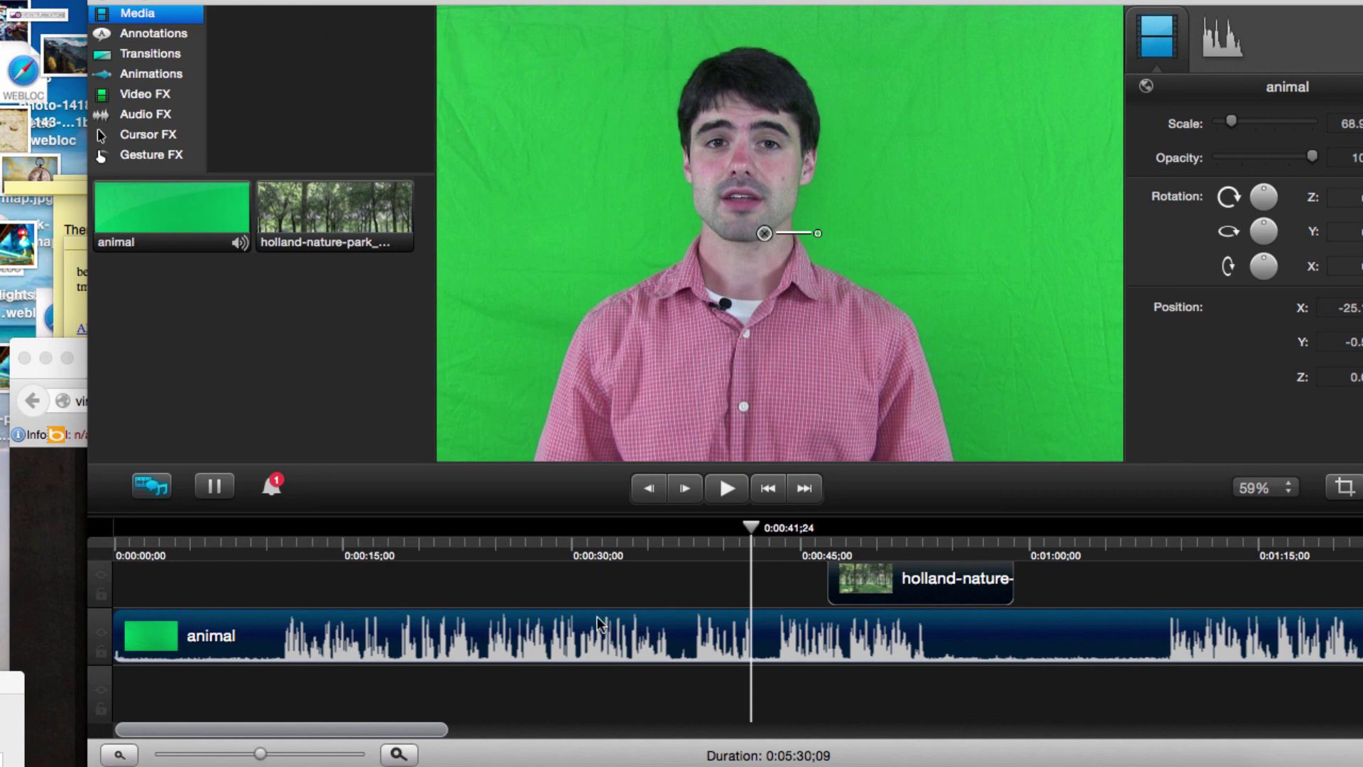
Step: Move the holland-nature forest clip onto the track beneath the animal clip
{"action": "left_click", "coordinate": [957, 605]}
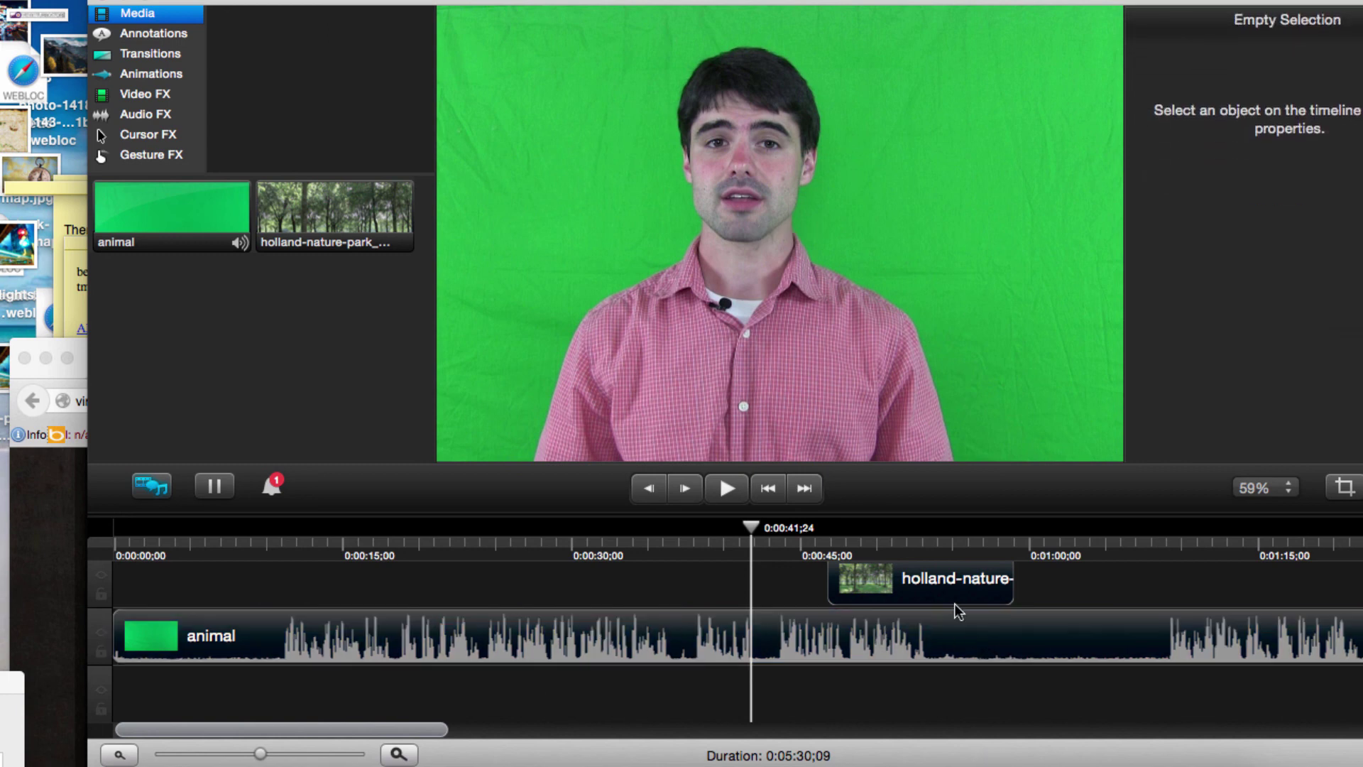
{"action": "left_click_drag", "start_coordinate": [955, 605], "coordinate": [875, 642]}
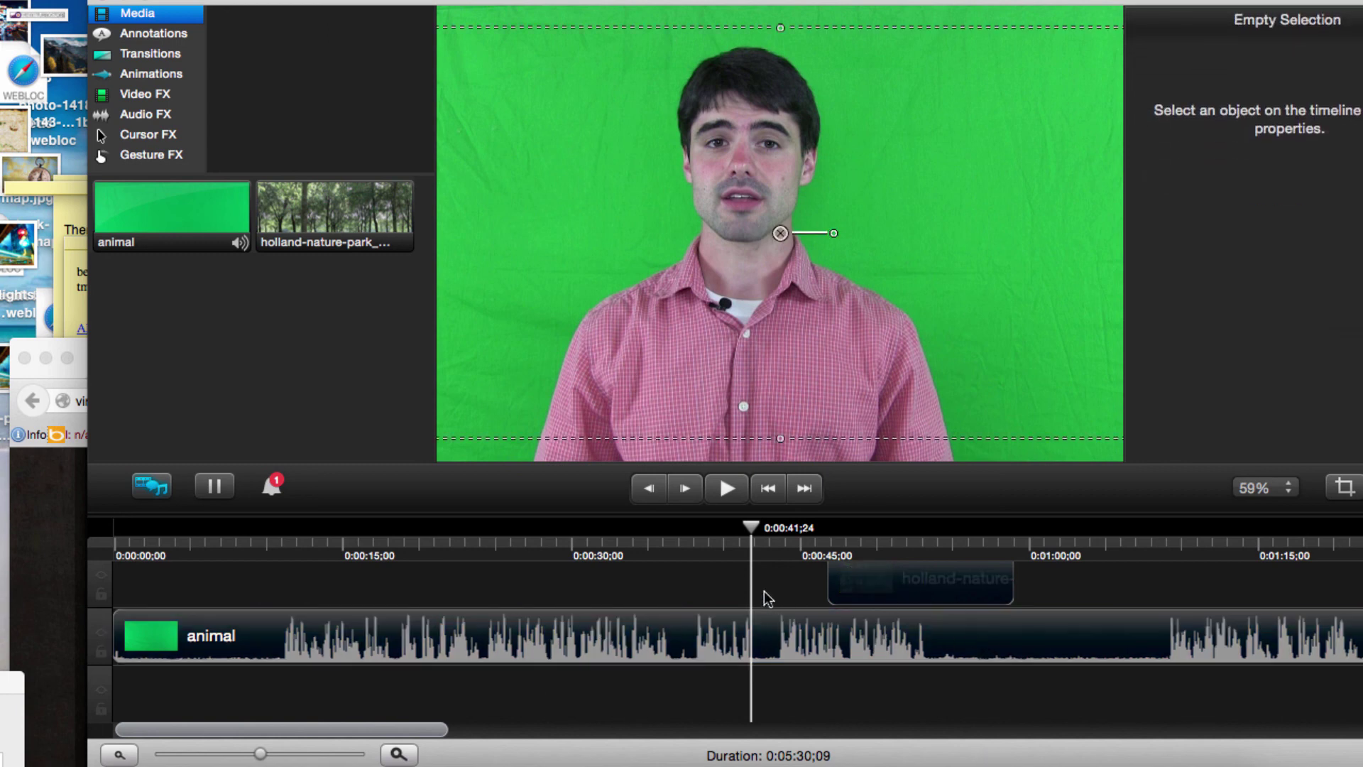
{"action": "left_click_drag", "start_coordinate": [318, 219], "coordinate": [308, 228]}
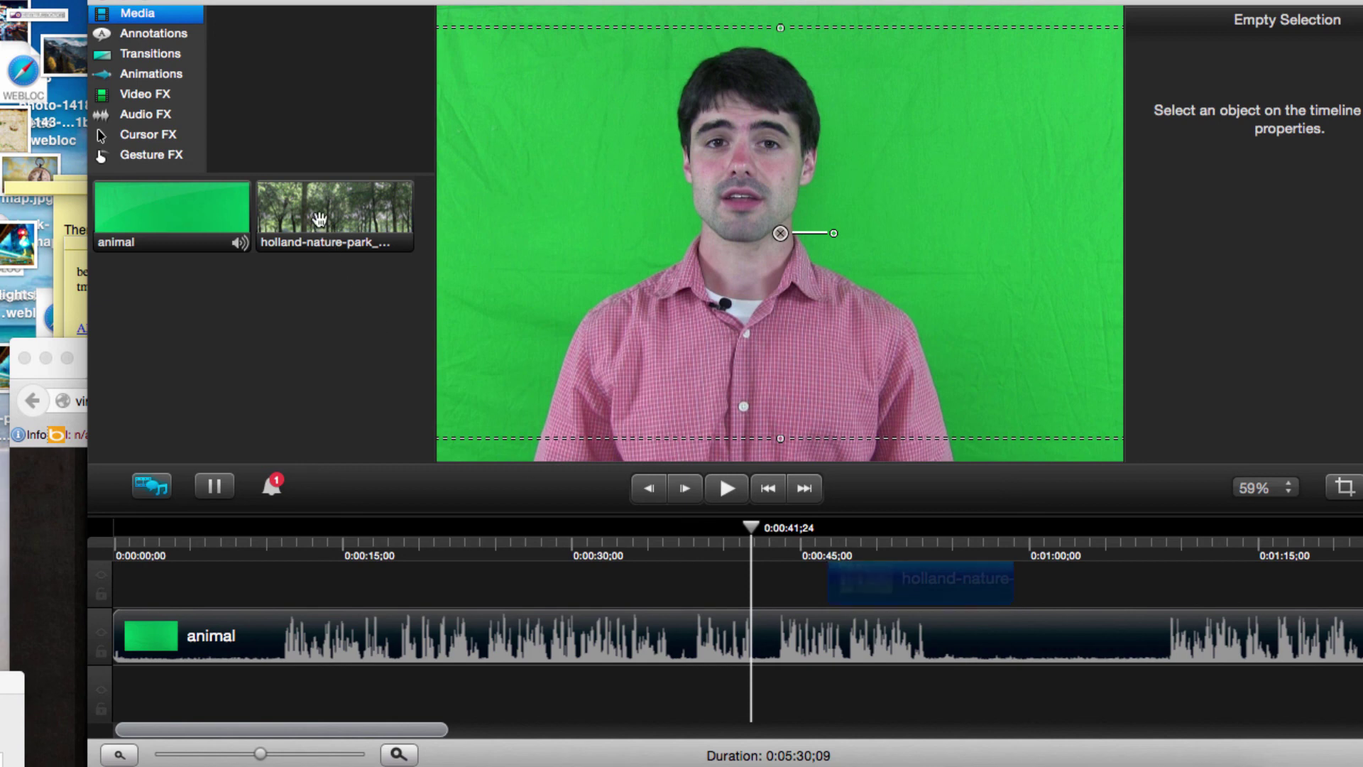
{"action": "left_click_drag", "start_coordinate": [896, 577], "coordinate": [796, 586]}
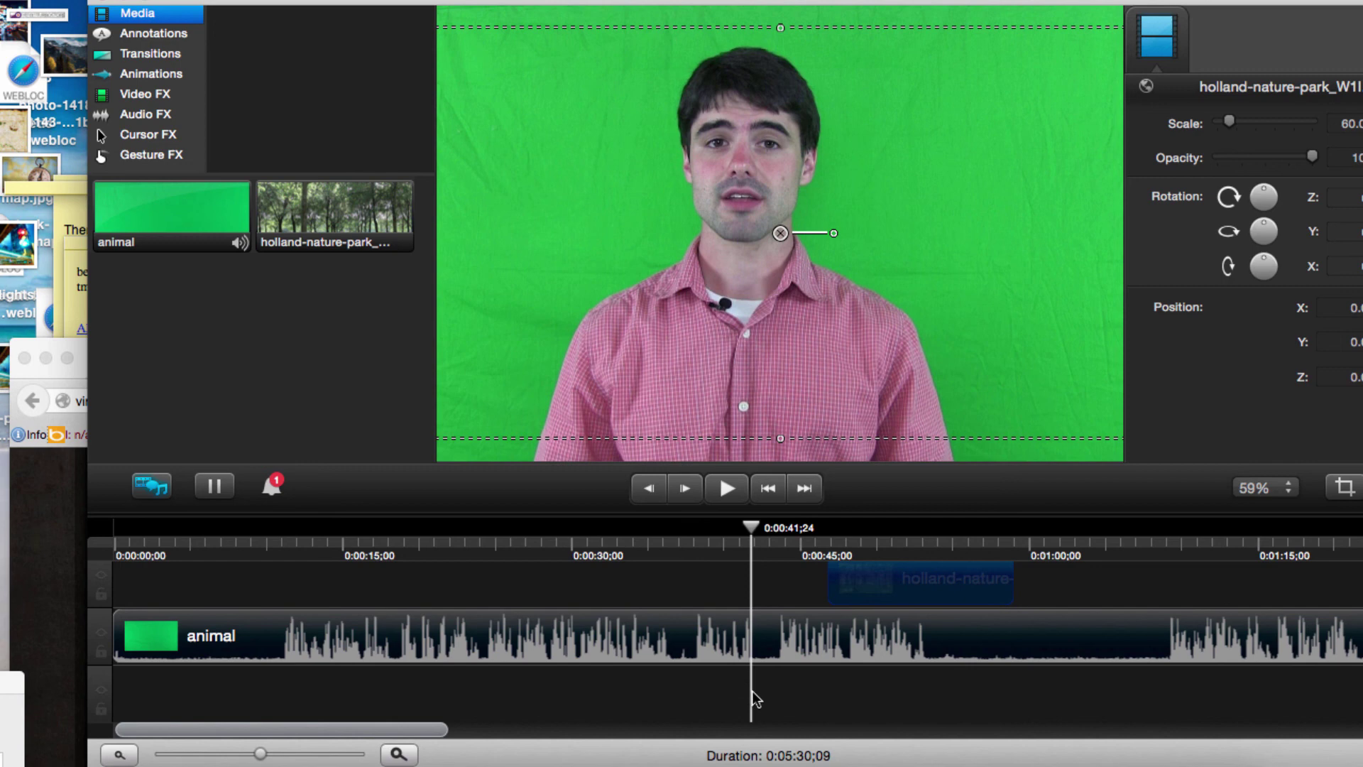
{"action": "left_click_drag", "start_coordinate": [752, 692], "coordinate": [749, 692]}
{"action": "left_click", "coordinate": [785, 584]}
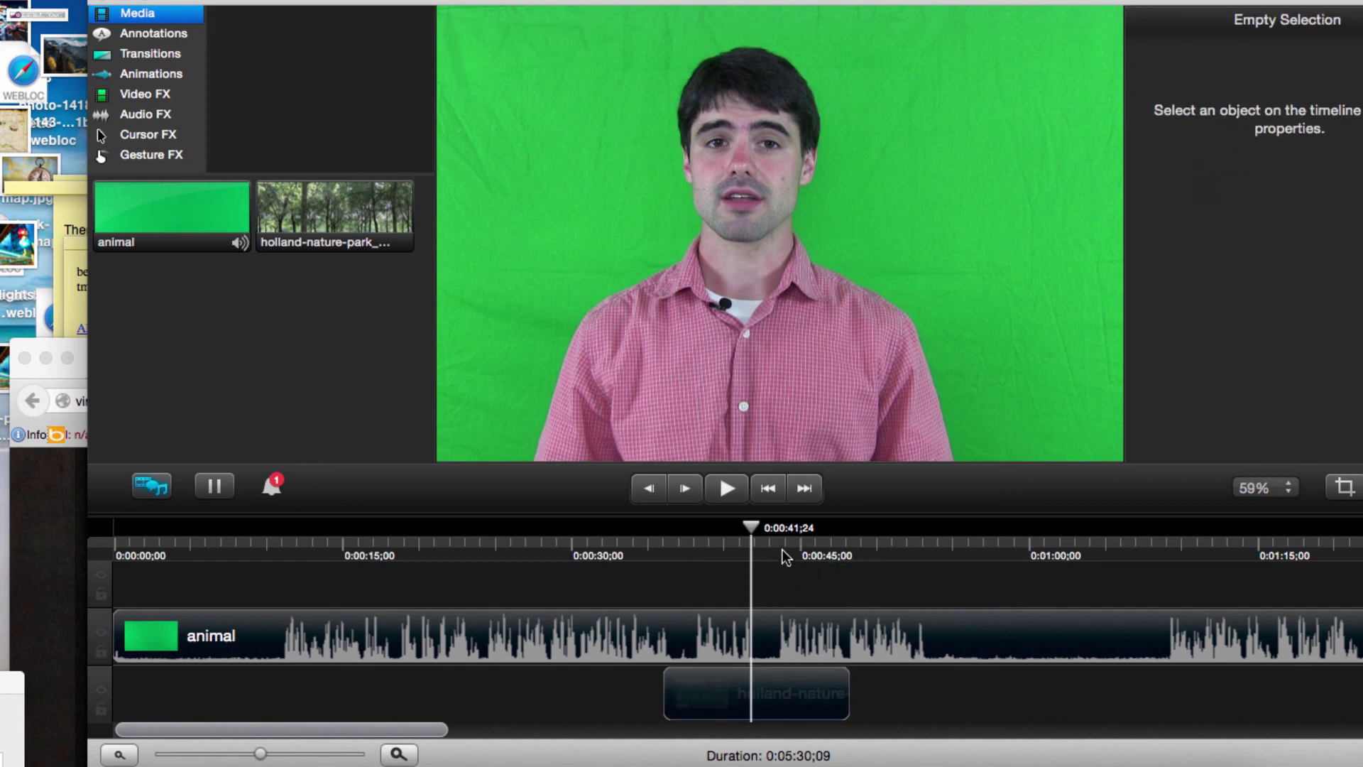
Step: Drag the Remove a Color video effect from Video FX onto the animal clip
{"action": "left_click", "coordinate": [150, 98]}
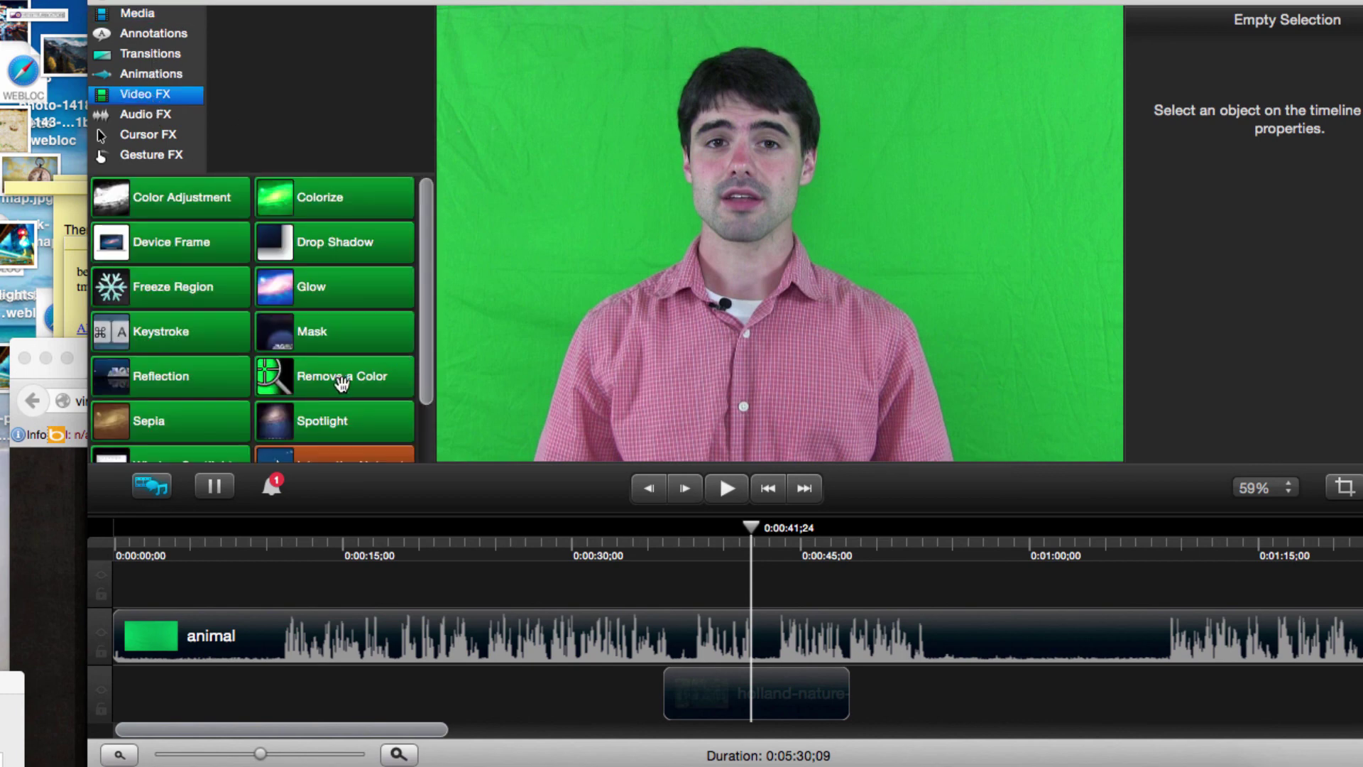
{"action": "left_click", "coordinate": [312, 383]}
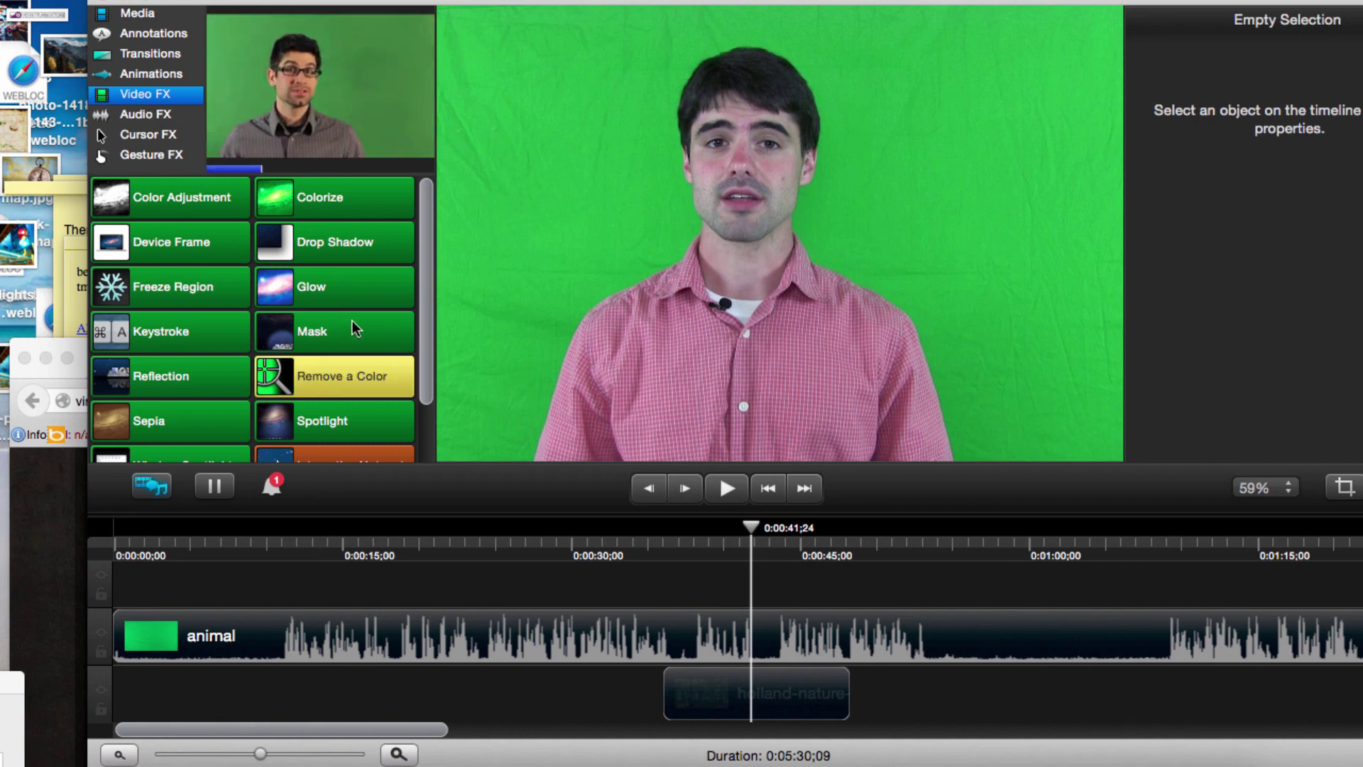
{"action": "left_click_drag", "start_coordinate": [287, 376], "coordinate": [752, 643]}
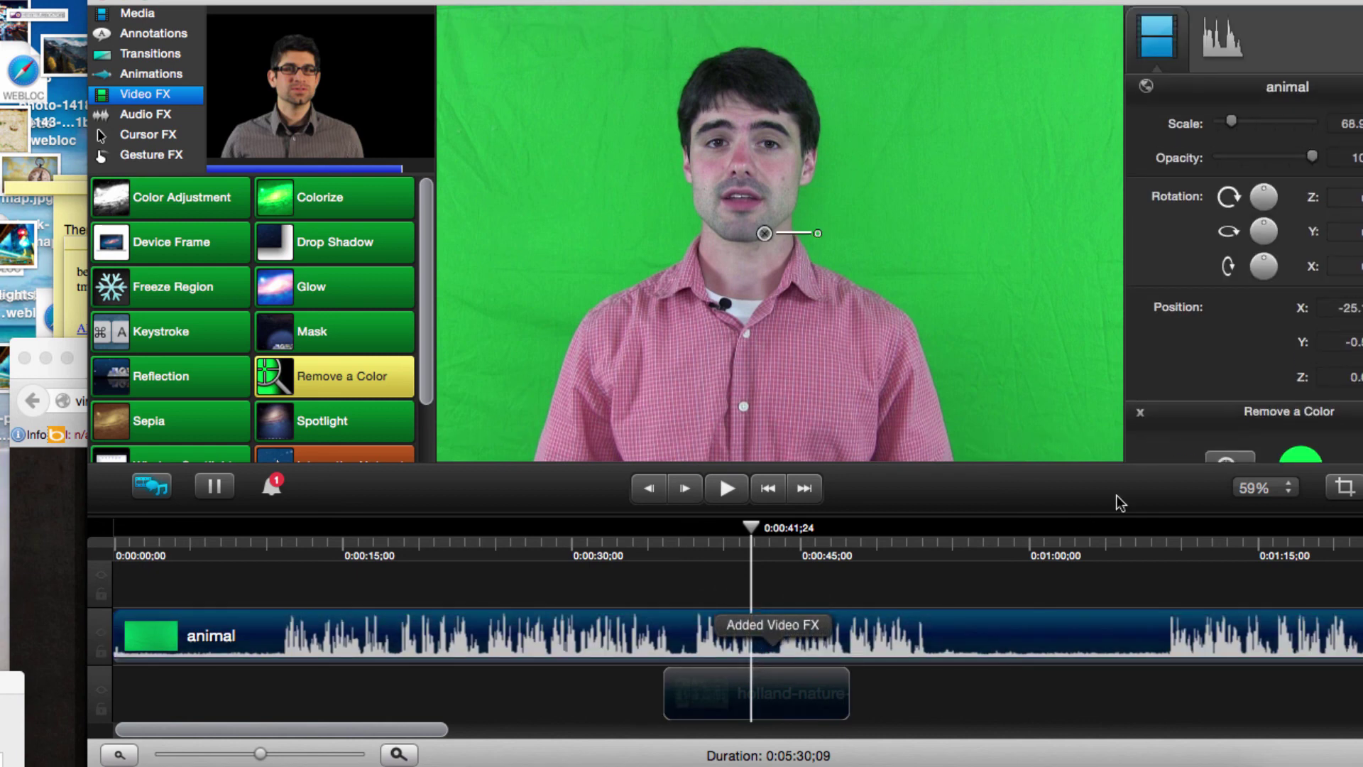
Step: At 0:00:40;19, sample the green backdrop with the Remove a Color eyedropper, then select the forest clip
{"action": "left_click", "coordinate": [824, 658]}
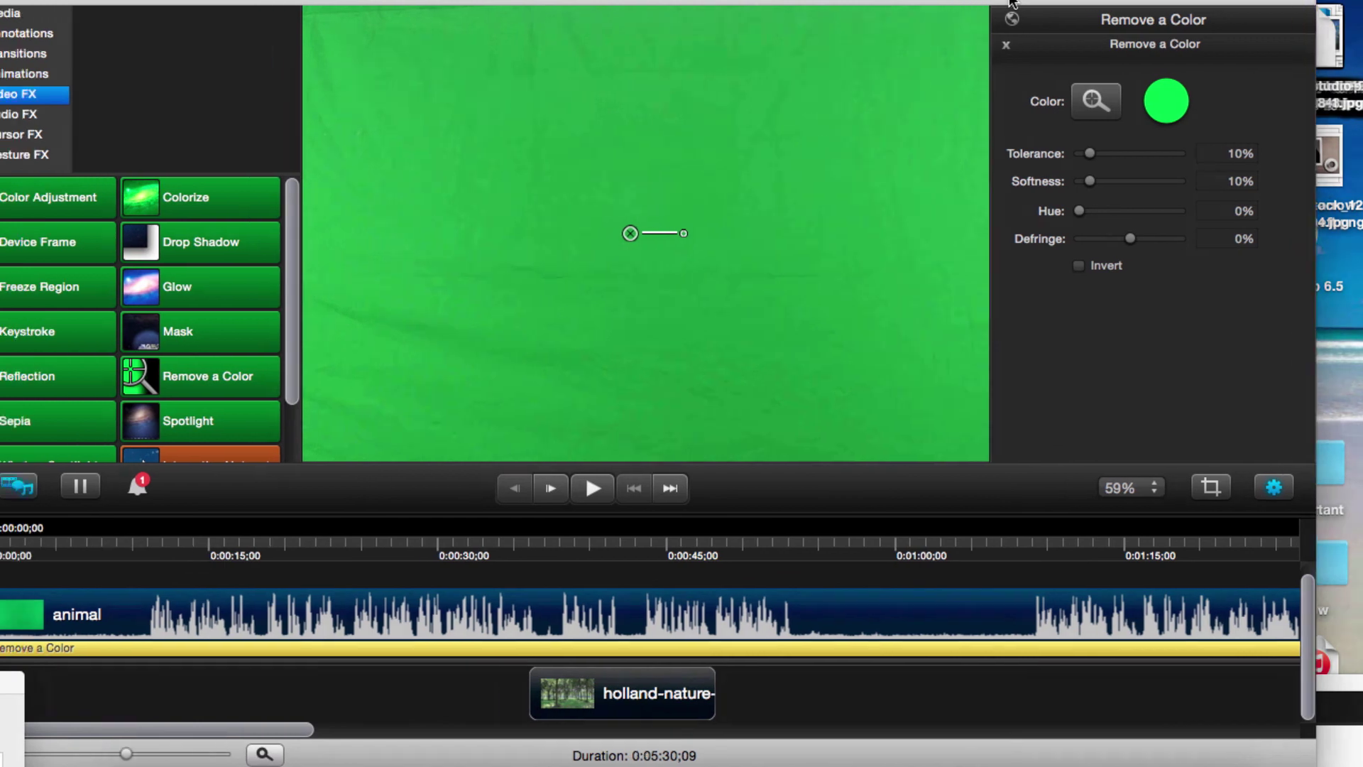
{"action": "left_click", "coordinate": [600, 550]}
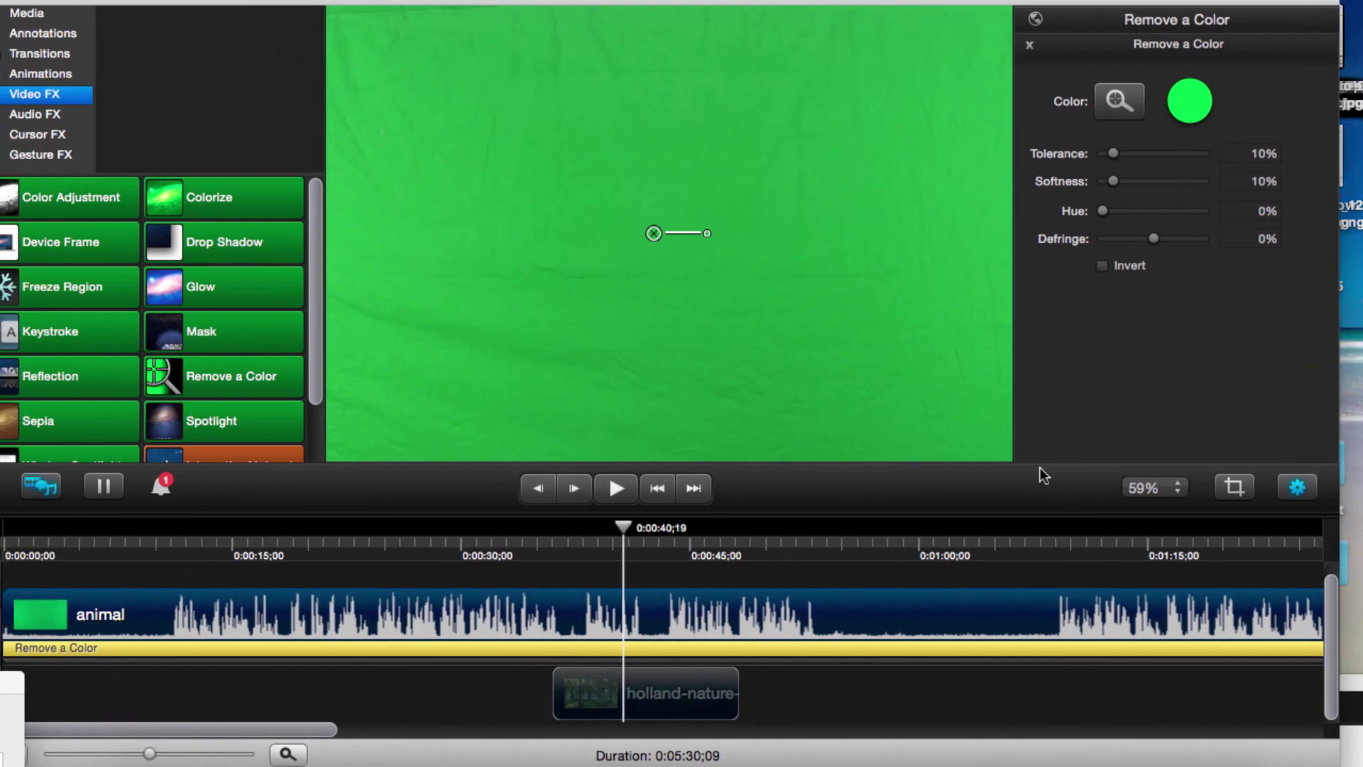
{"action": "left_click", "coordinate": [1119, 105]}
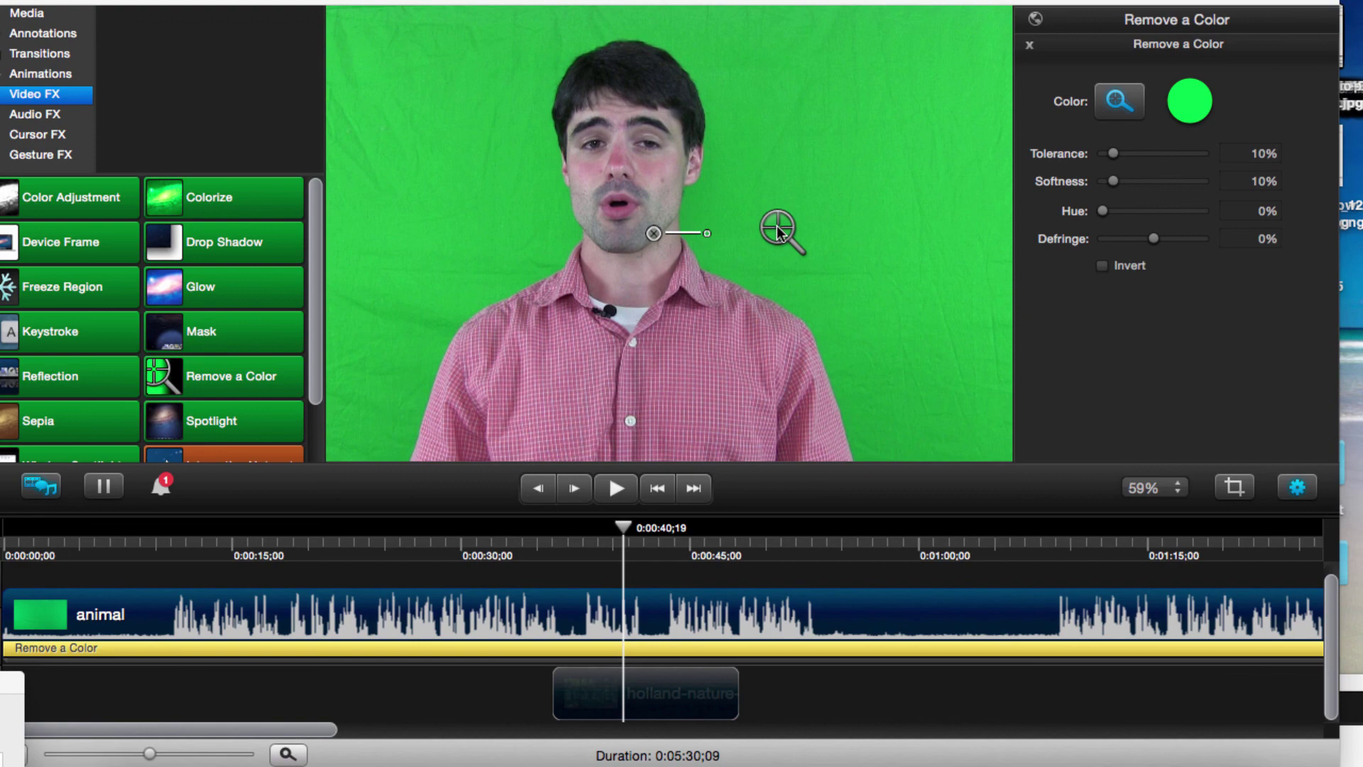
{"action": "left_click", "coordinate": [778, 228]}
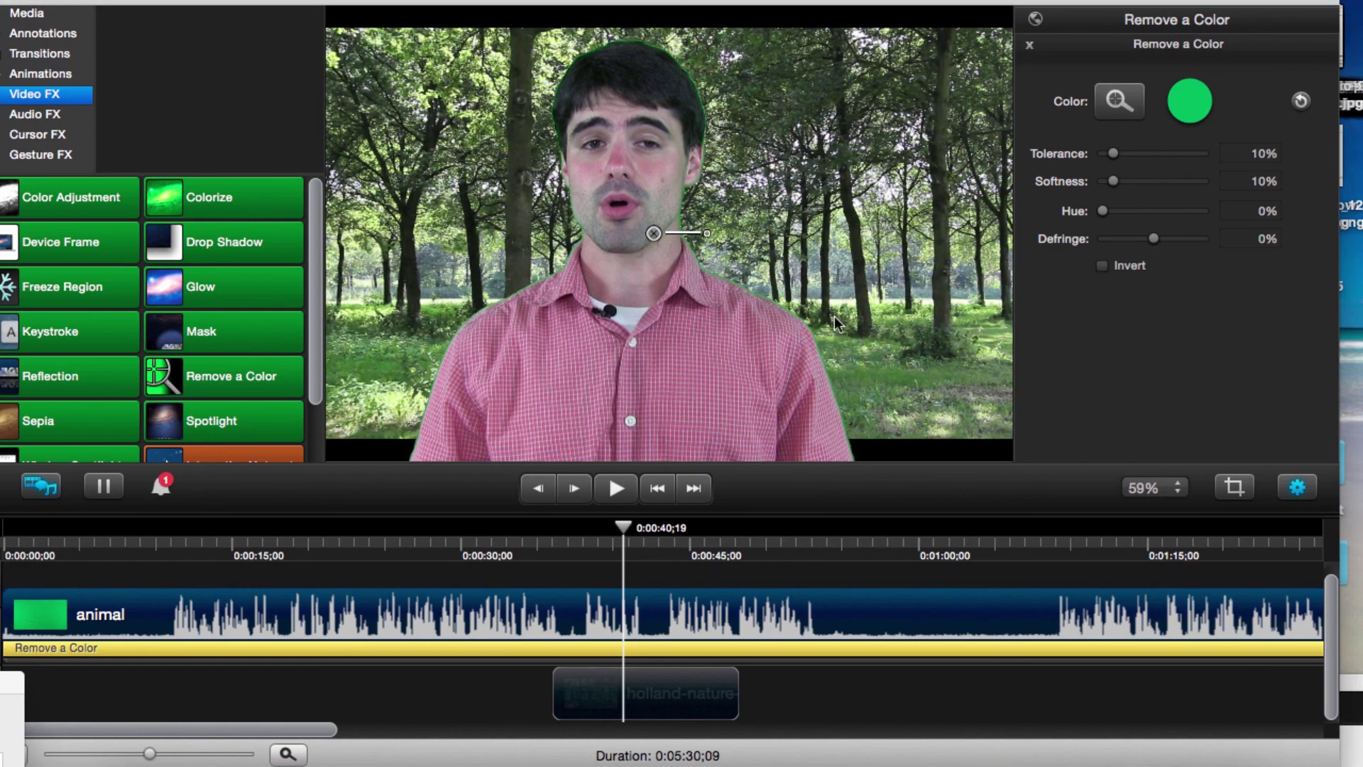
{"action": "left_click", "coordinate": [666, 702]}
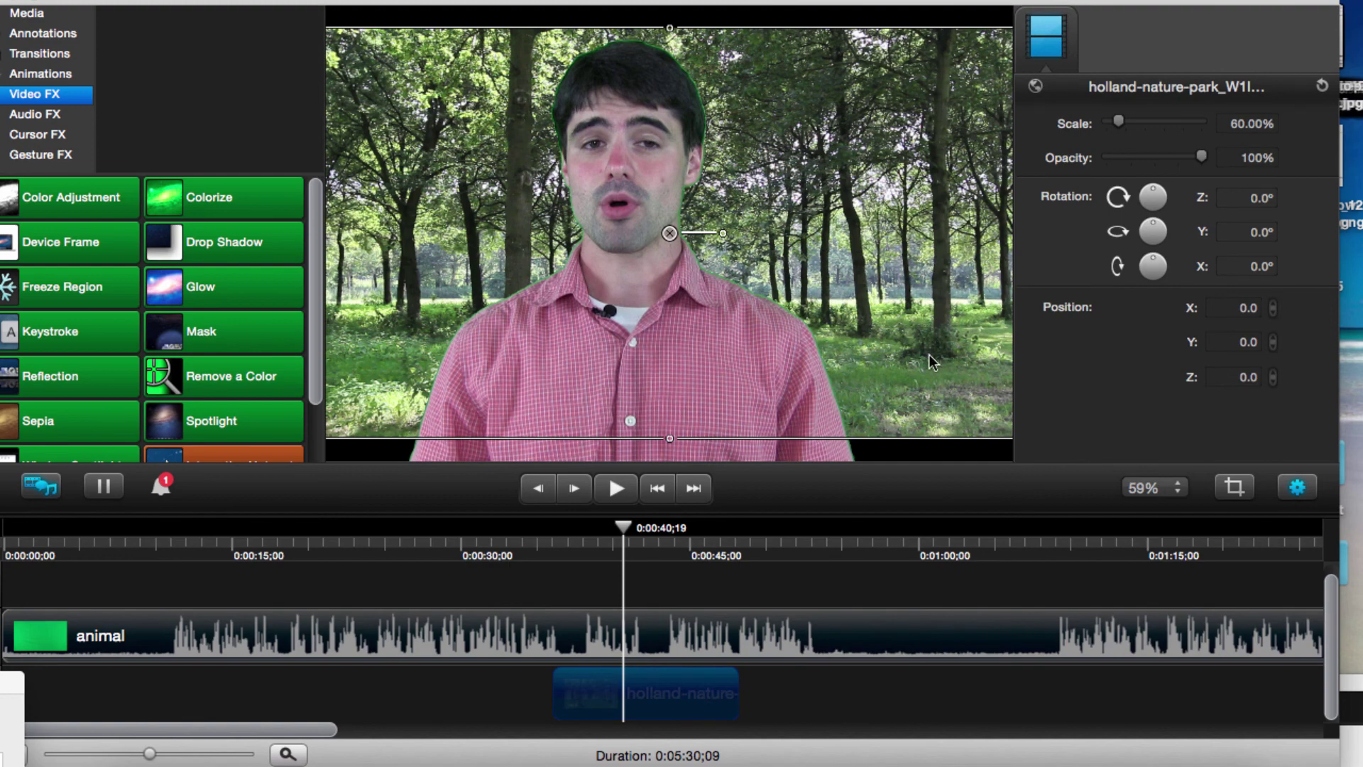
Step: Set the forest background to Y position -18 and 63.33% scale, and reapply Remove a Color to animal
{"action": "left_click_drag", "start_coordinate": [929, 355], "coordinate": [927, 303]}
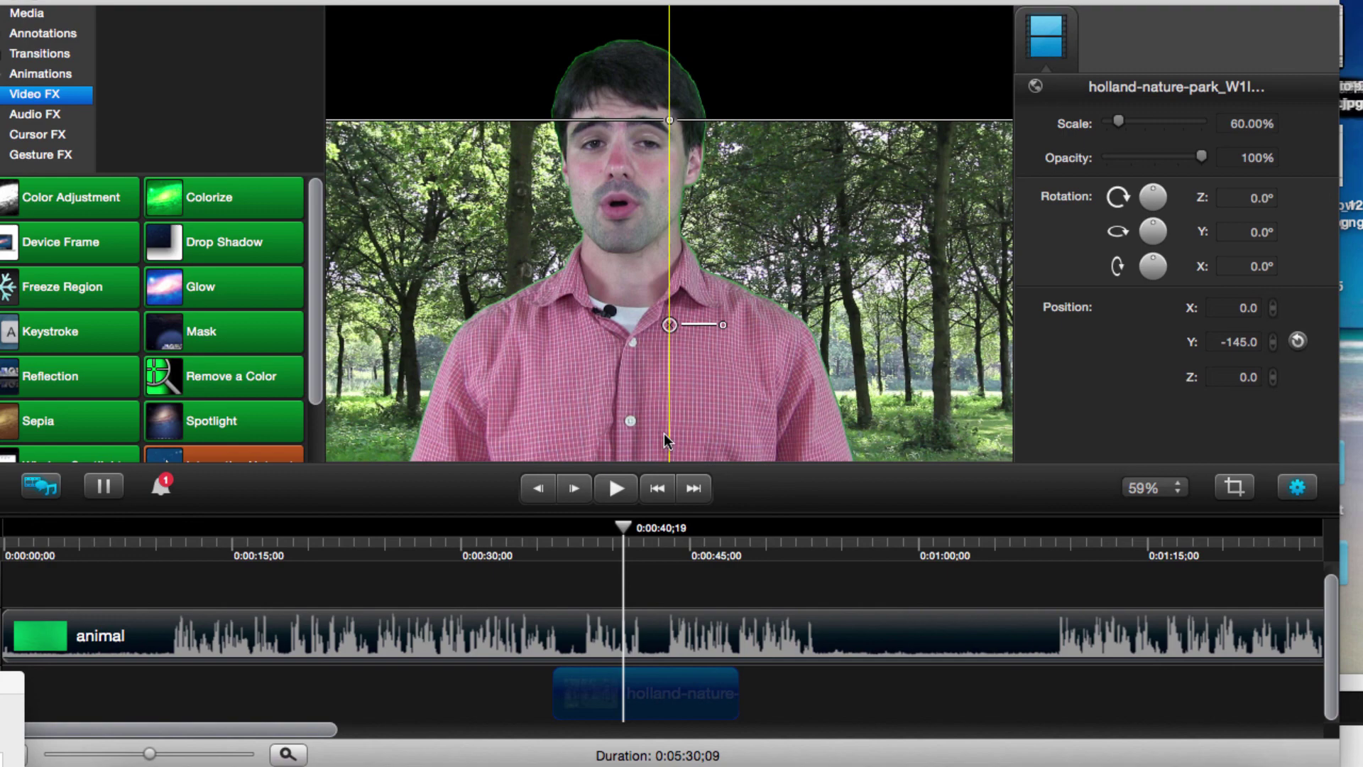
{"action": "left_click_drag", "start_coordinate": [667, 436], "coordinate": [669, 460]}
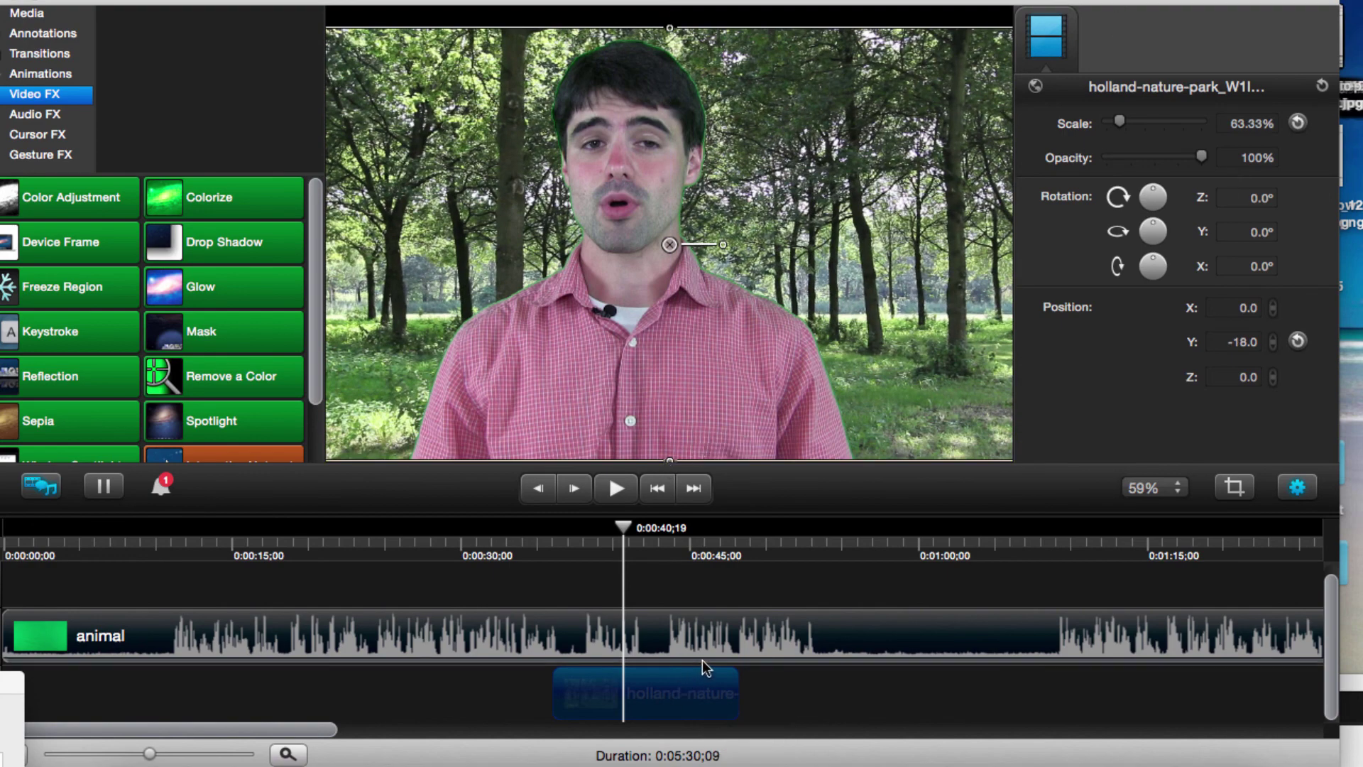
{"action": "left_click_drag", "start_coordinate": [702, 659], "coordinate": [718, 649]}
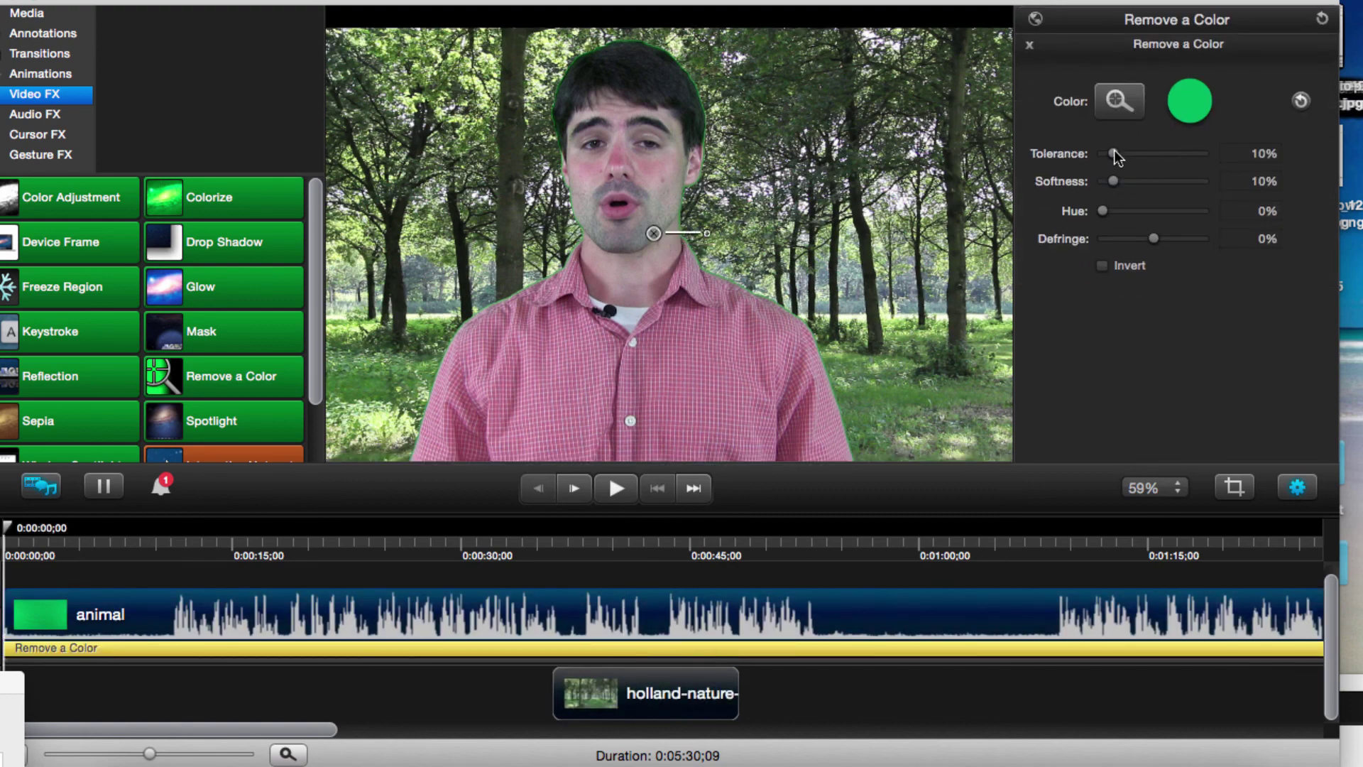
Step: Set Remove a Color tolerance to 29% and softness to 12%, then deselect the clip
{"action": "left_click_drag", "start_coordinate": [1119, 152], "coordinate": [1110, 155]}
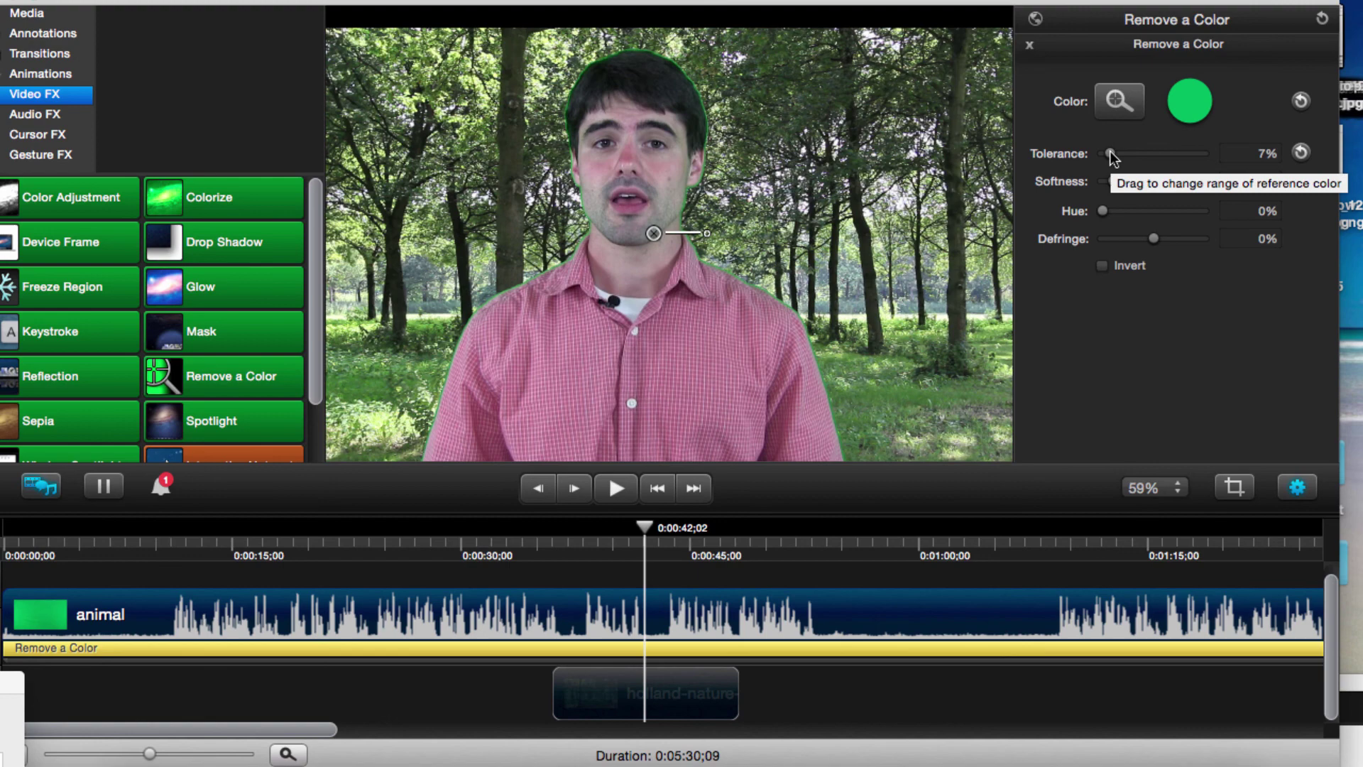
{"action": "mouse_move", "coordinate": [1111, 158]}
{"action": "left_mouse_down"}
{"action": "mouse_move", "coordinate": [1139, 157]}
{"action": "mouse_move", "coordinate": [1115, 181]}
{"action": "left_mouse_up"}
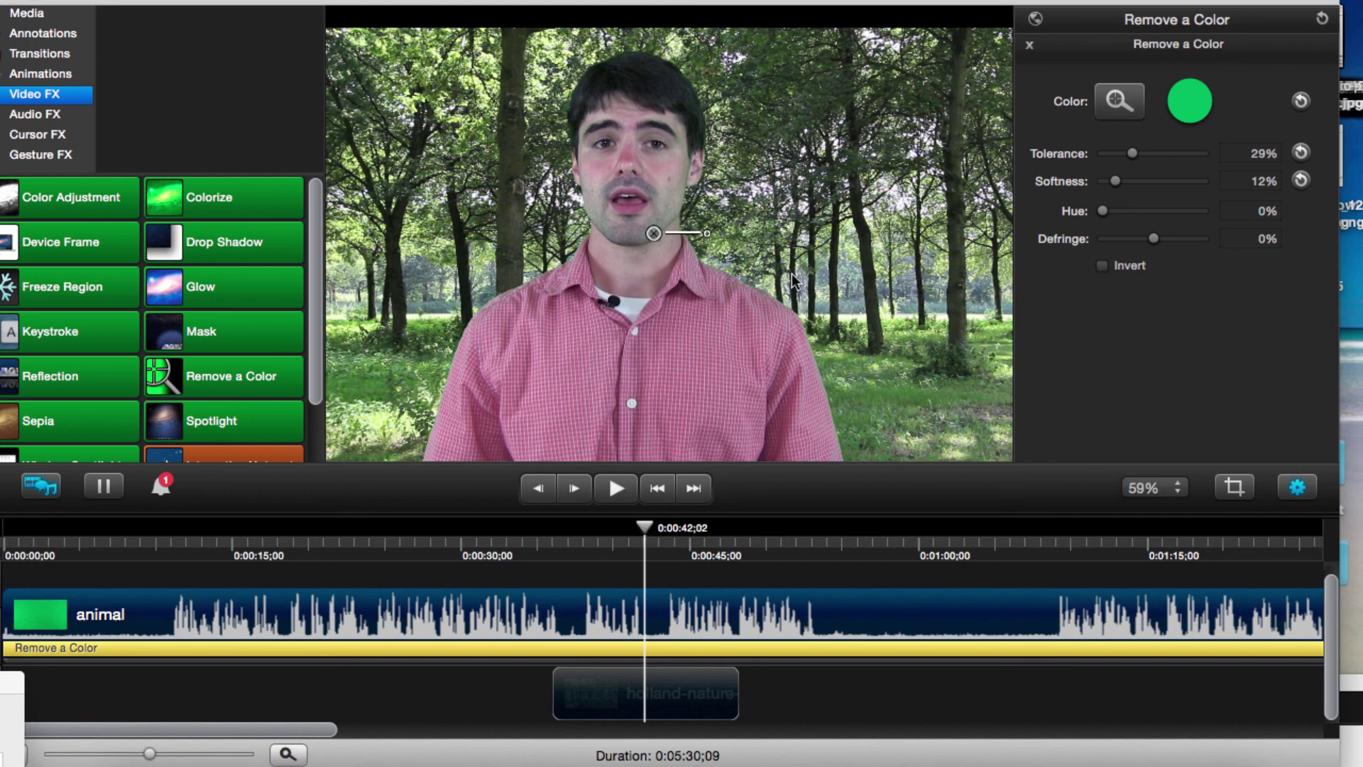
{"action": "left_click", "coordinate": [659, 527]}
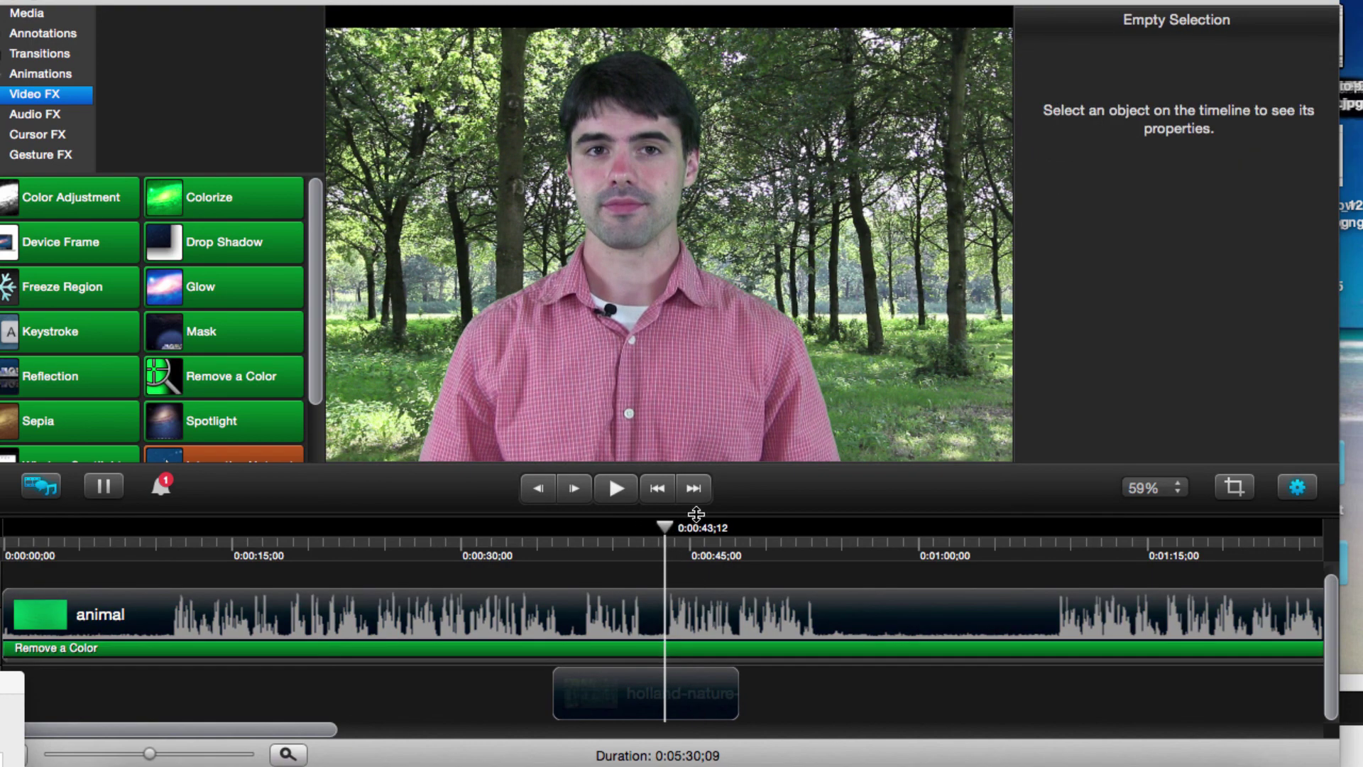
{"action": "left_click_drag", "start_coordinate": [671, 534], "coordinate": [705, 534]}
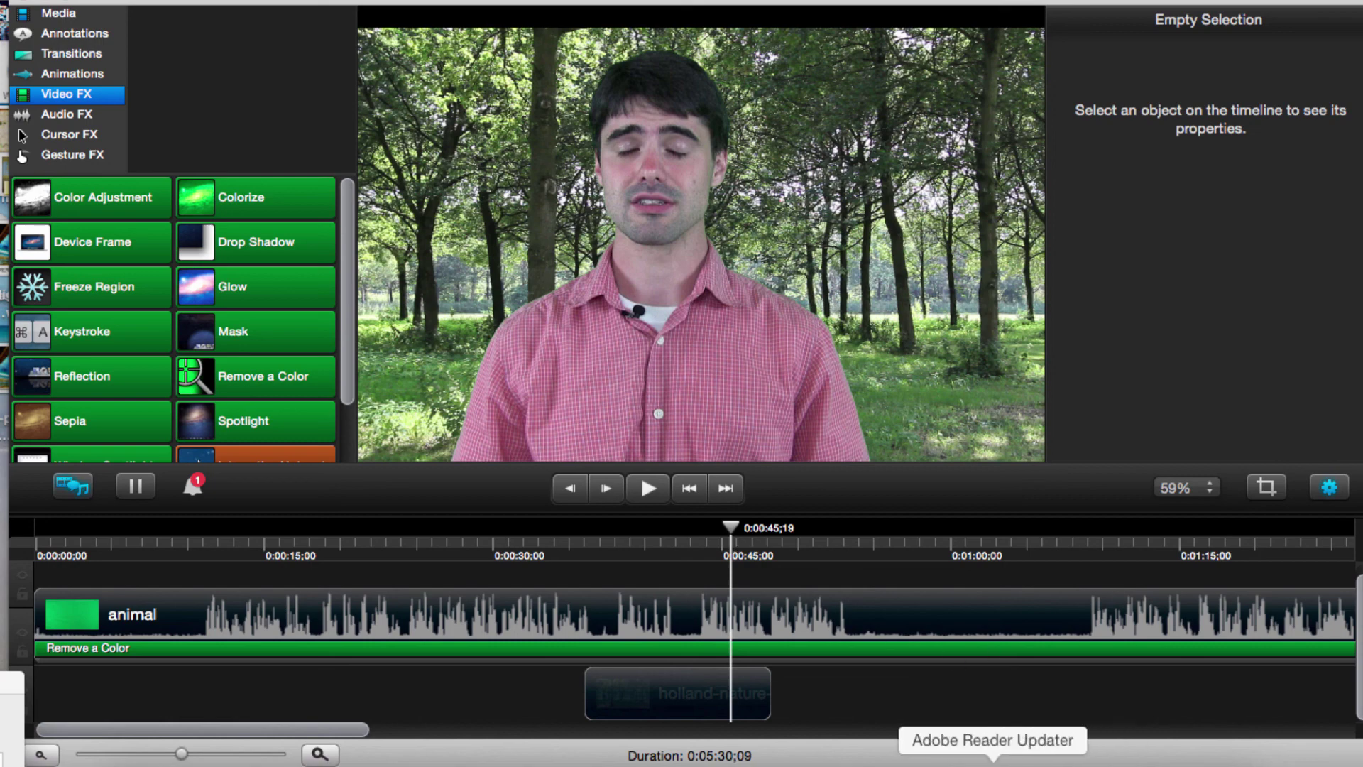
Step: Bring Firefox forward, raise its window, and scroll the accessories page to the desk and lower thirds
{"action": "left_click", "coordinate": [968, 765]}
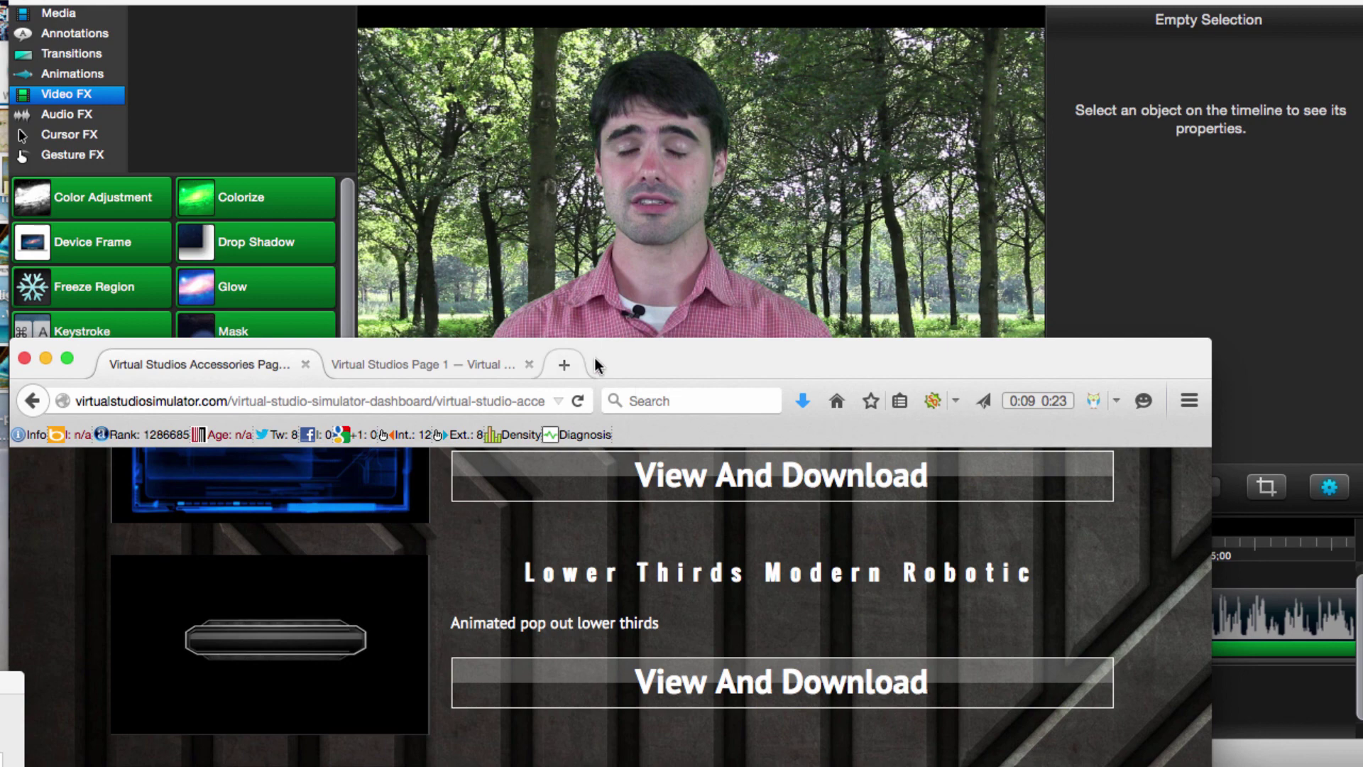
{"action": "left_click_drag", "start_coordinate": [615, 352], "coordinate": [625, 82]}
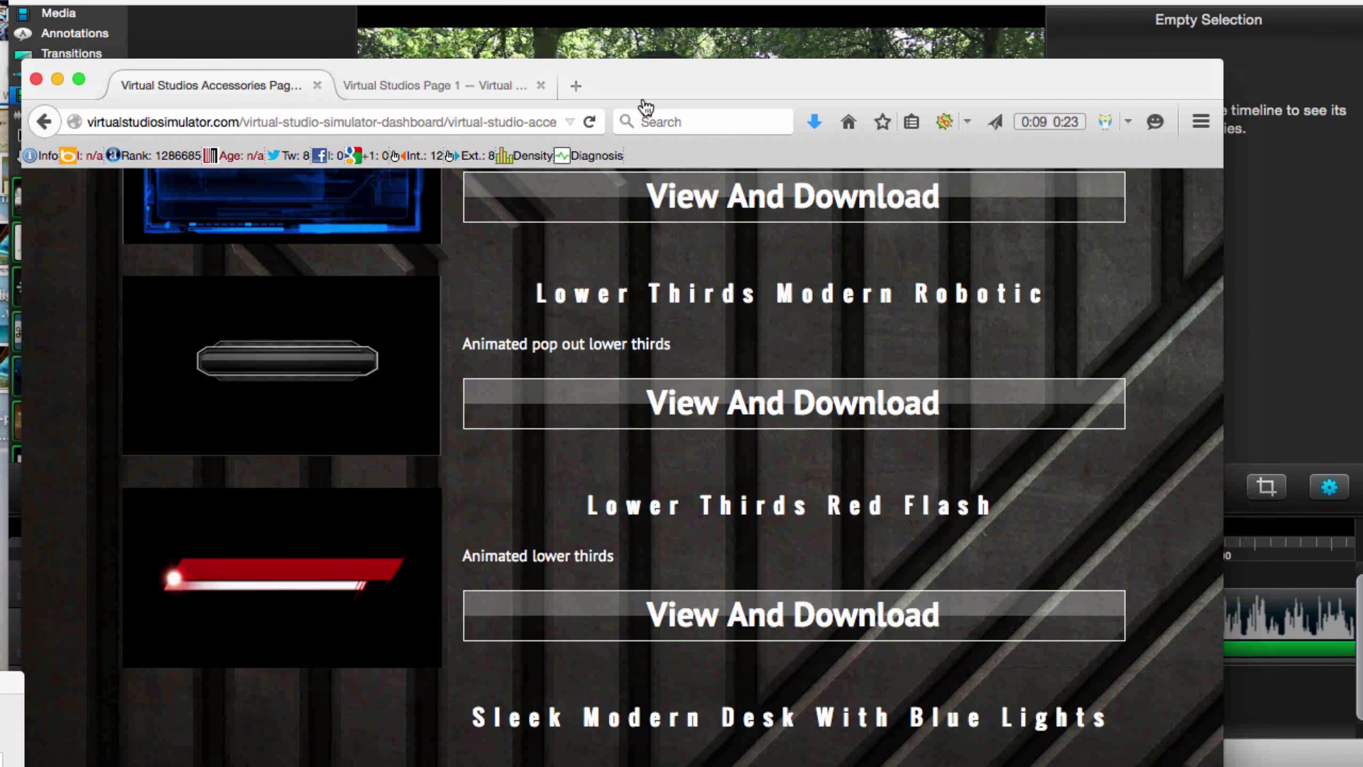
{"action": "scroll", "coordinate": [780, 706], "scroll_direction": "up", "scroll_amount": 1}
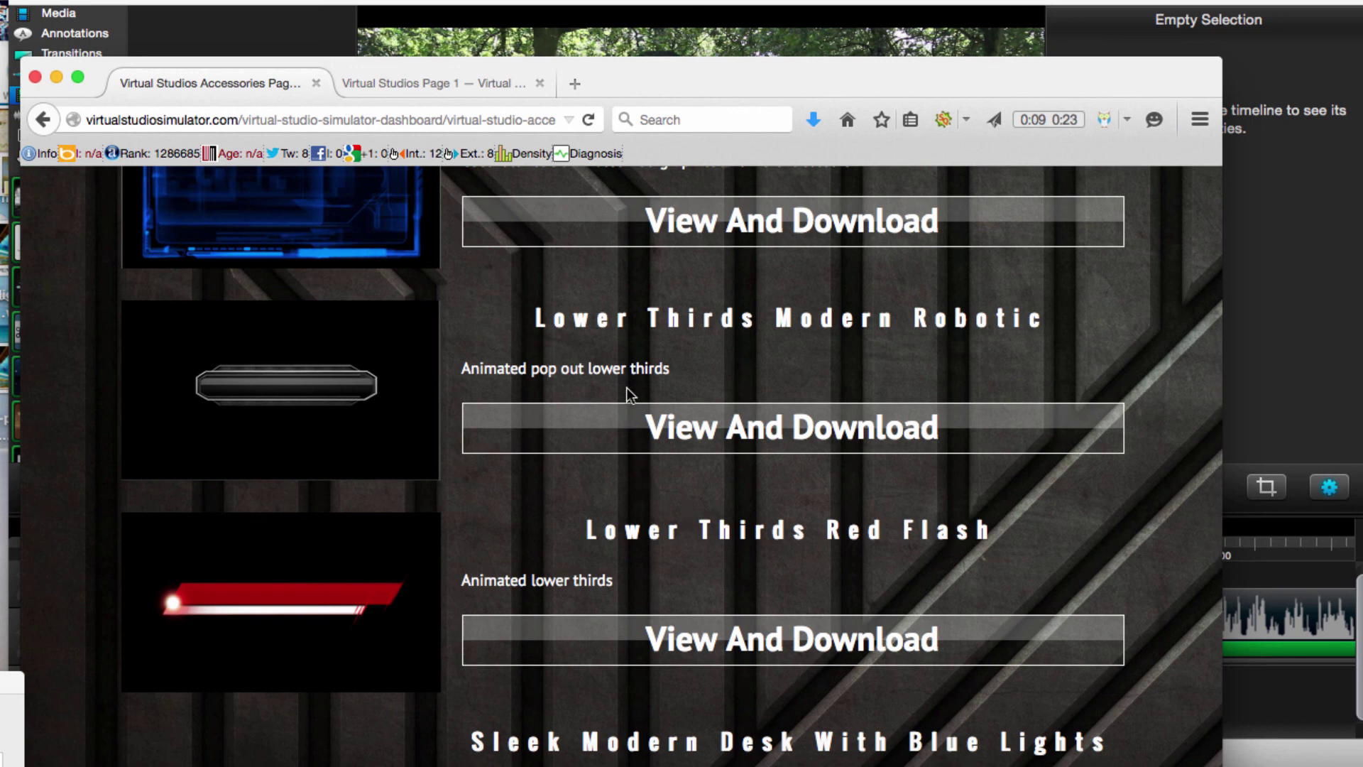
{"action": "scroll", "coordinate": [517, 426], "scroll_direction": "up", "scroll_amount": 10}
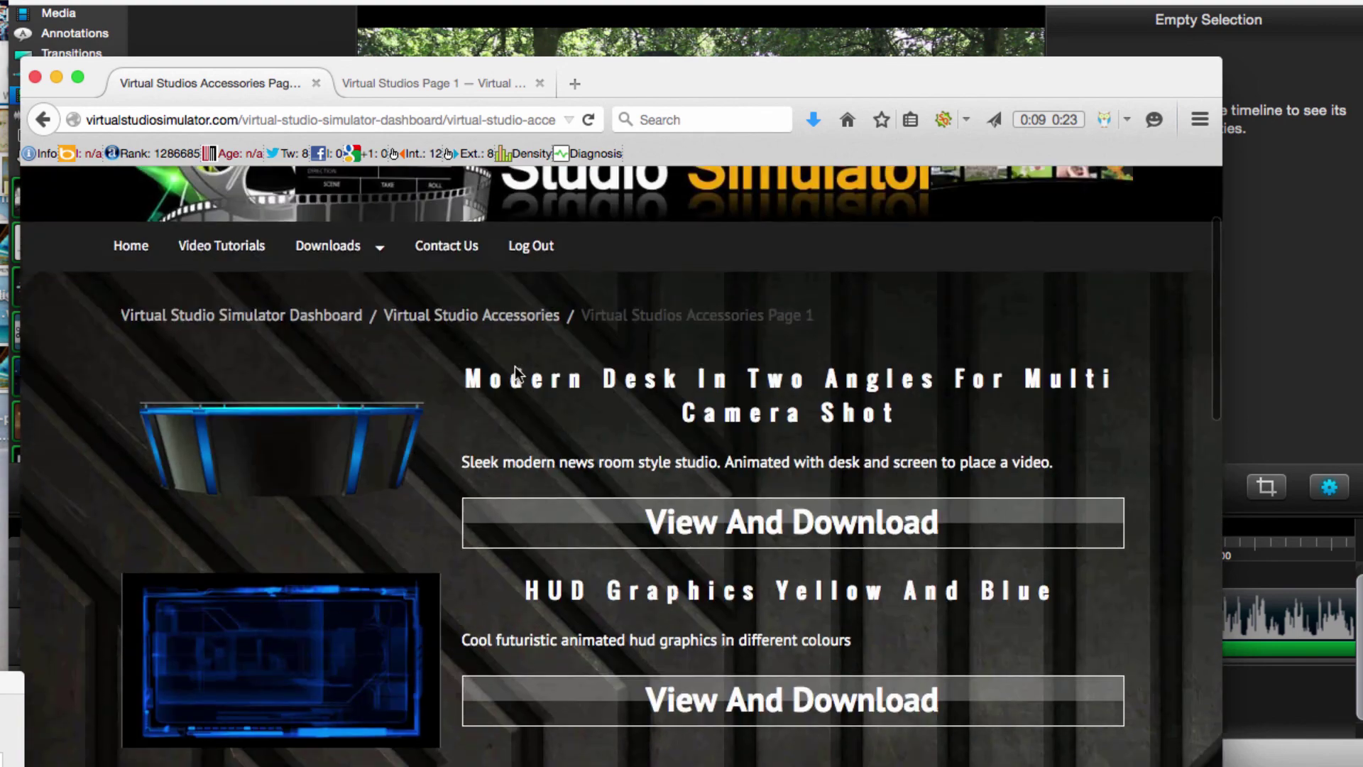
{"action": "scroll", "coordinate": [514, 365], "scroll_direction": "down", "scroll_amount": 3}
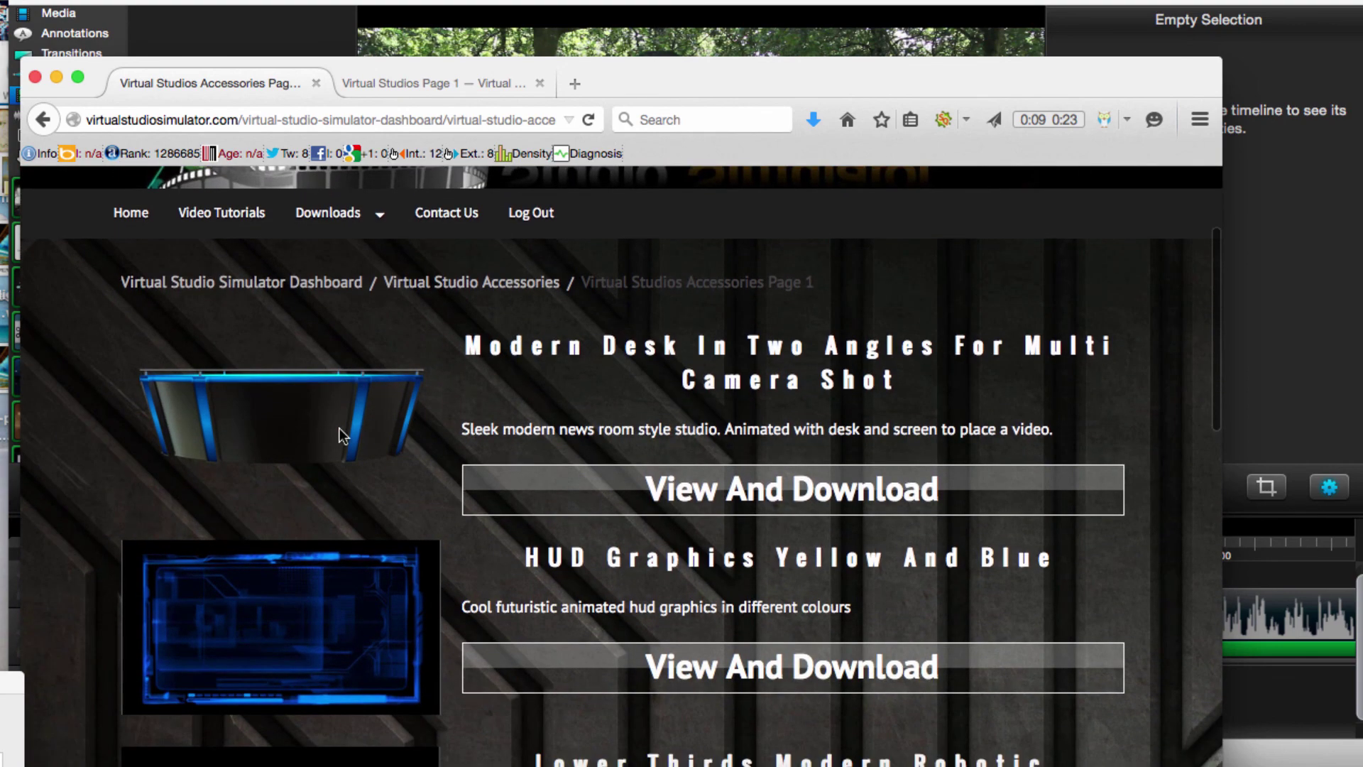
{"action": "scroll", "coordinate": [467, 594], "scroll_direction": "down", "scroll_amount": 5}
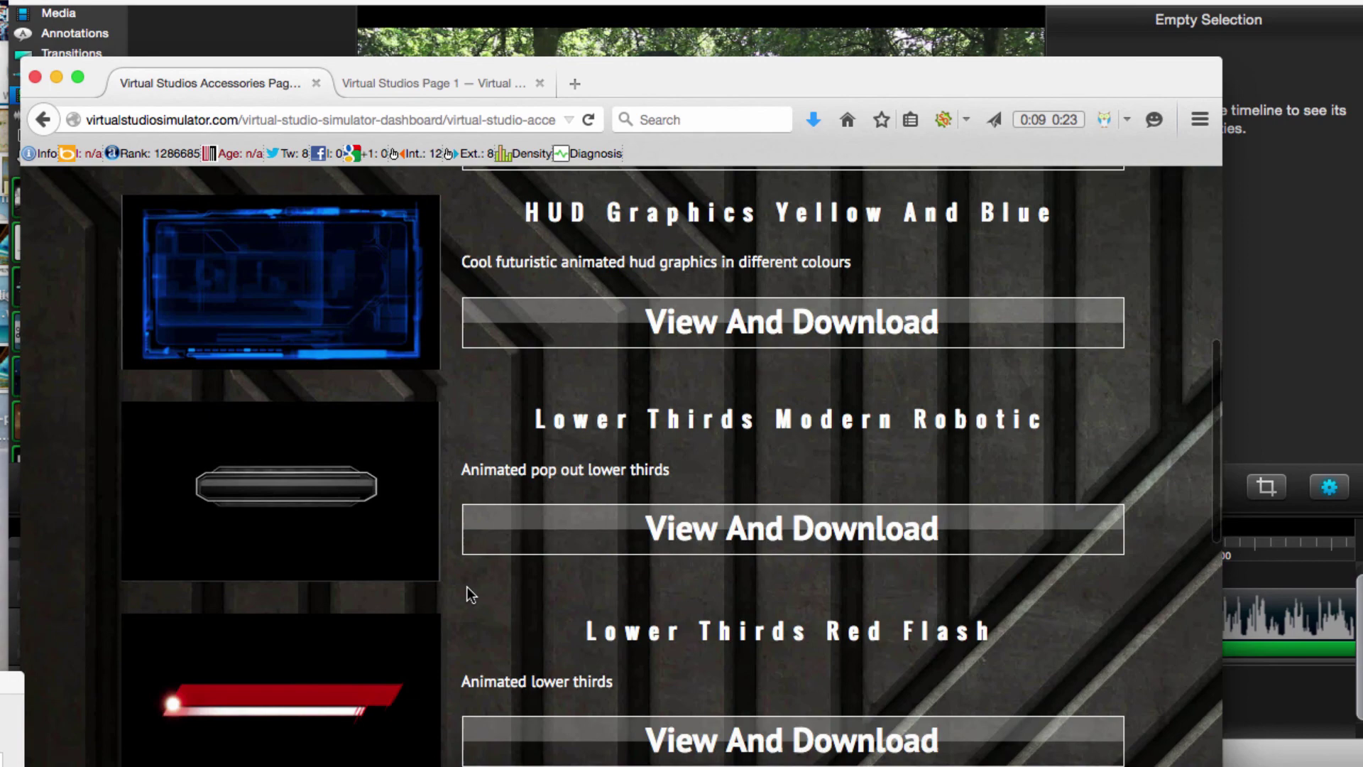
{"action": "scroll", "coordinate": [468, 594], "scroll_direction": "down", "scroll_amount": 4}
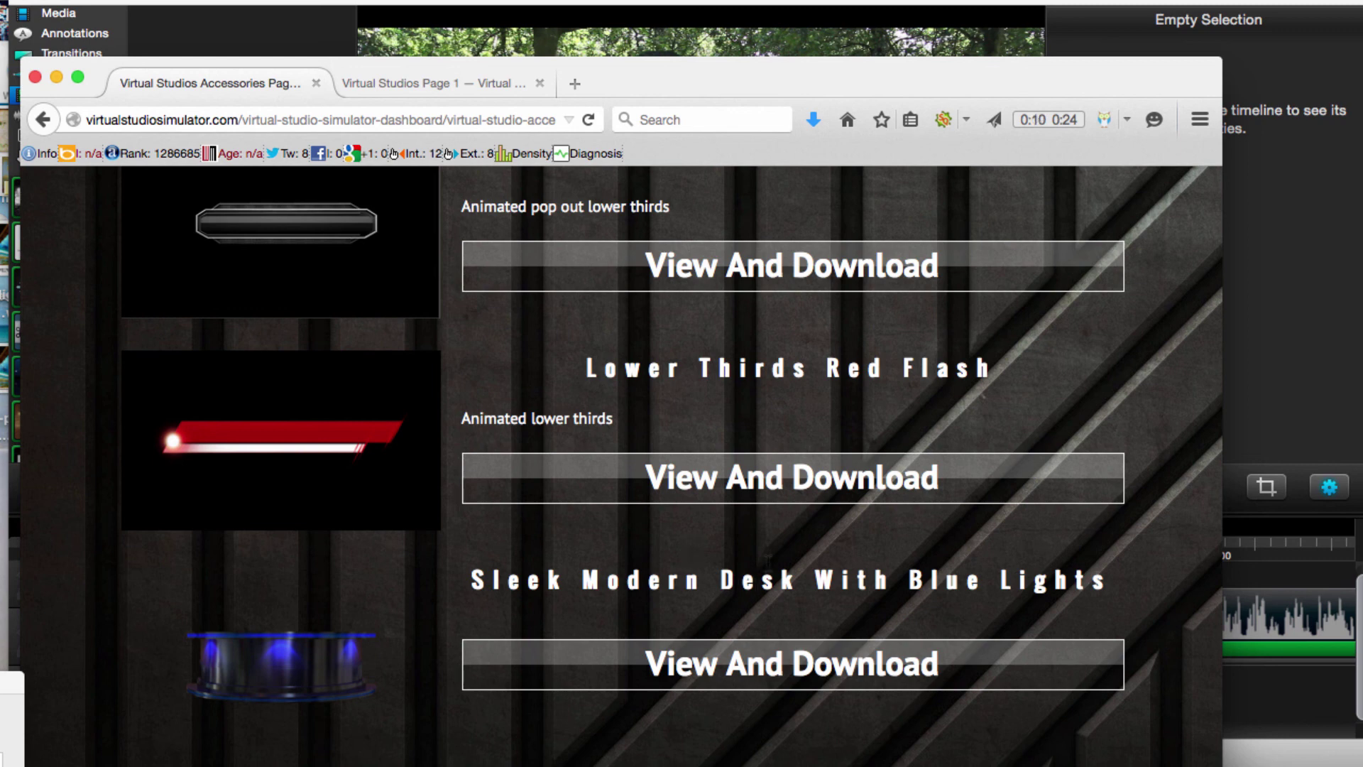
Step: Scroll the accessories listings to the Studio Lights Grill, then switch back to Camtasia
{"action": "scroll", "coordinate": [768, 562], "scroll_direction": "down", "scroll_amount": 3}
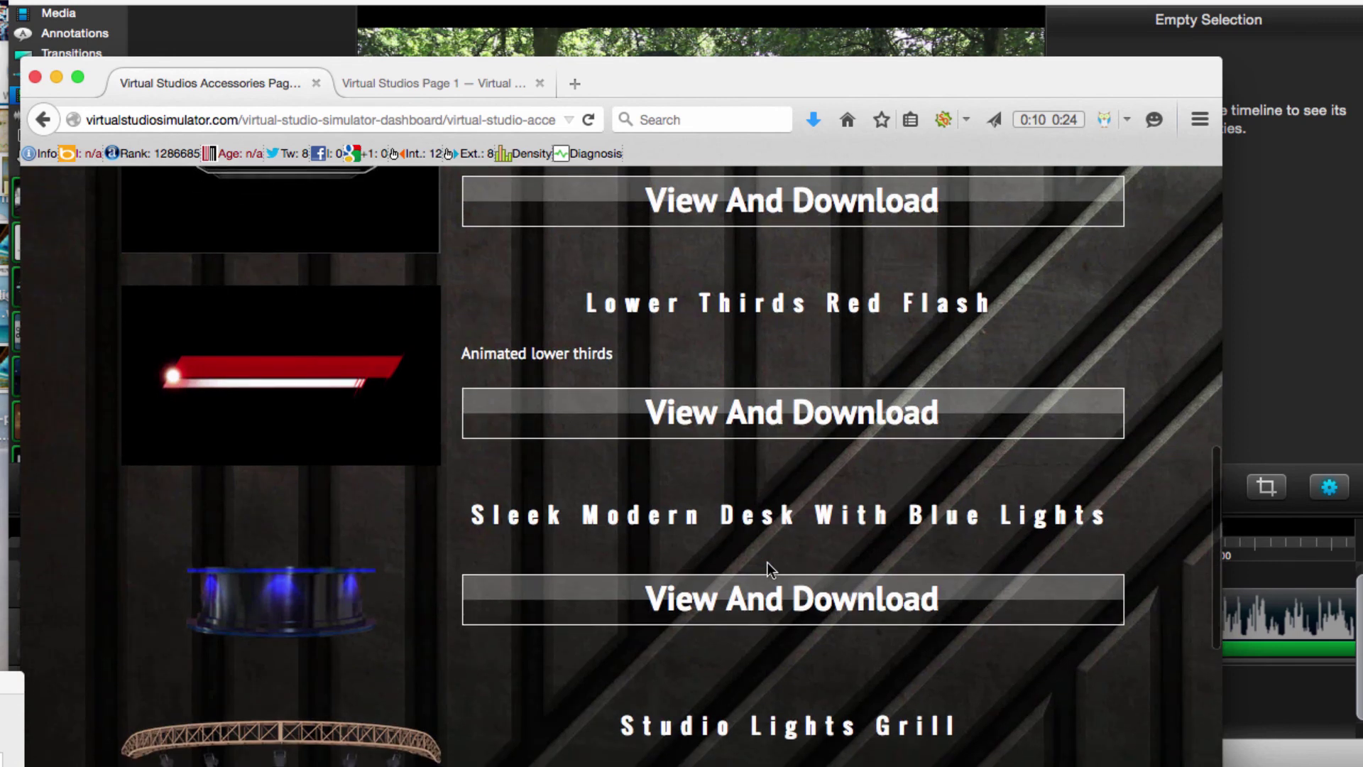
{"action": "scroll", "coordinate": [768, 562], "scroll_direction": "down", "scroll_amount": 1}
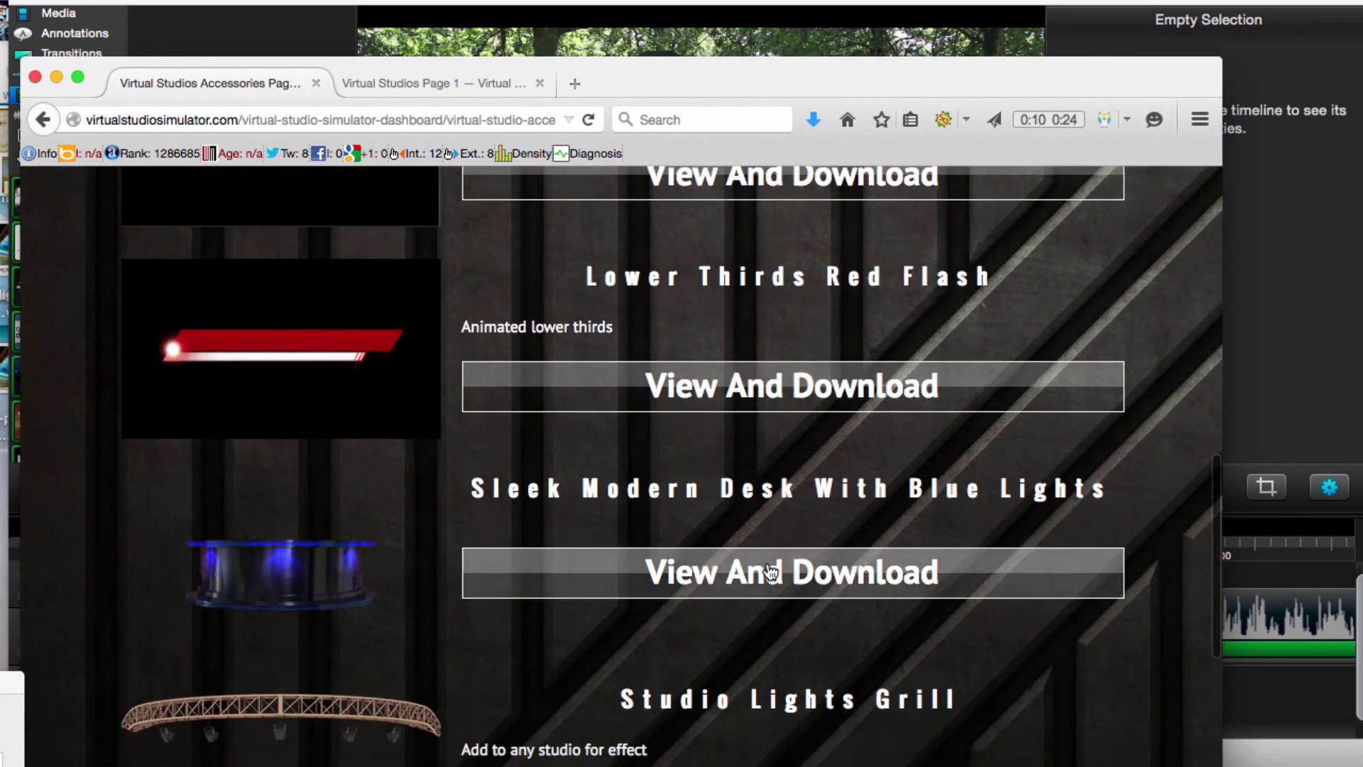
{"action": "scroll", "coordinate": [770, 571], "scroll_direction": "up", "scroll_amount": 1}
{"action": "scroll", "coordinate": [771, 571], "scroll_direction": "up", "scroll_amount": 1}
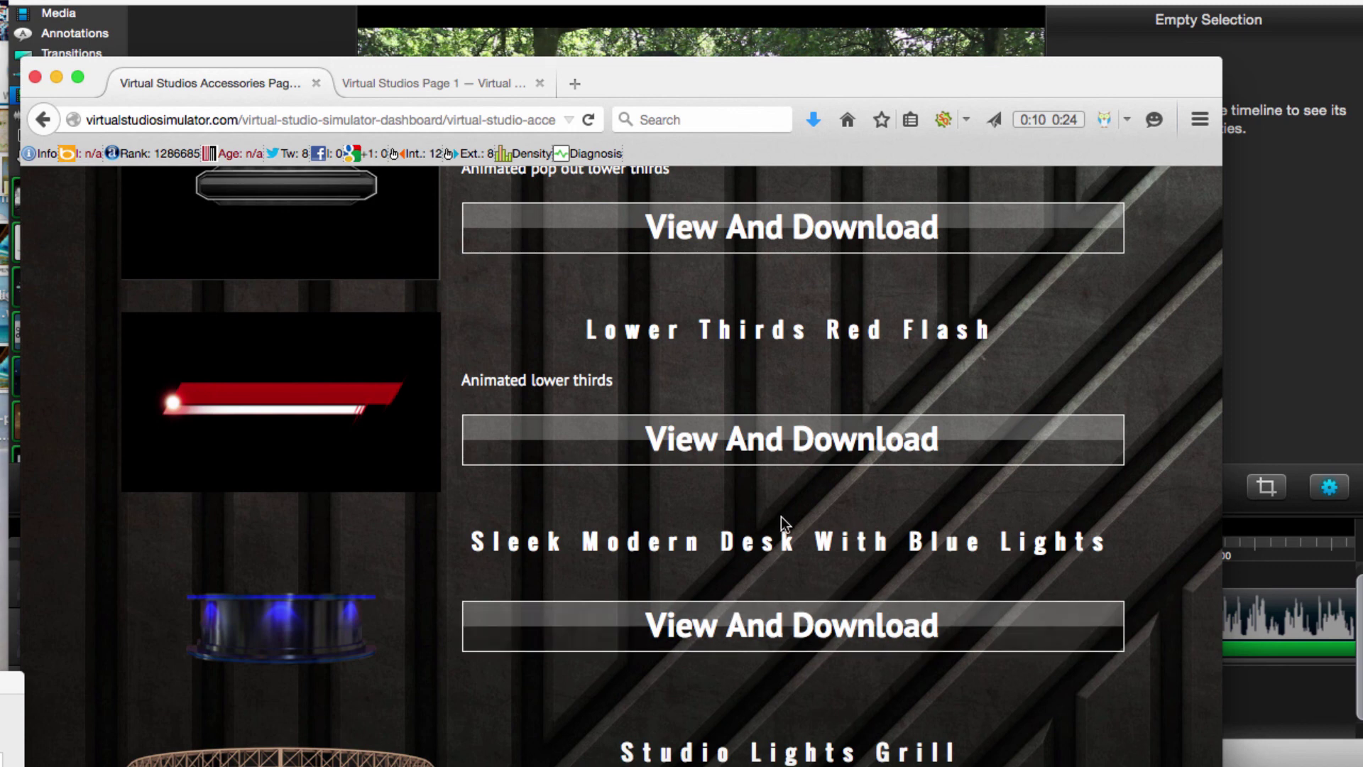
{"action": "scroll", "coordinate": [759, 513], "scroll_direction": "up", "scroll_amount": 1}
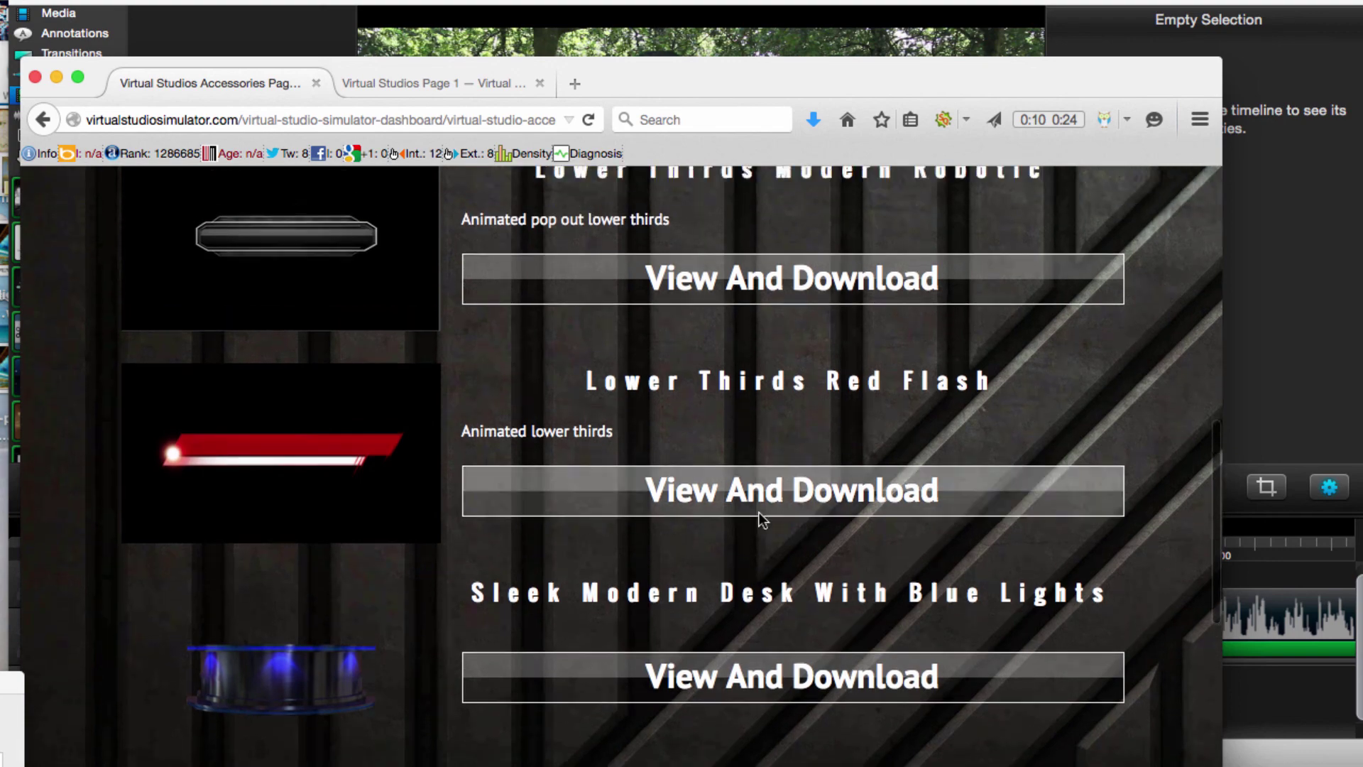
{"action": "left_click", "coordinate": [845, 8]}
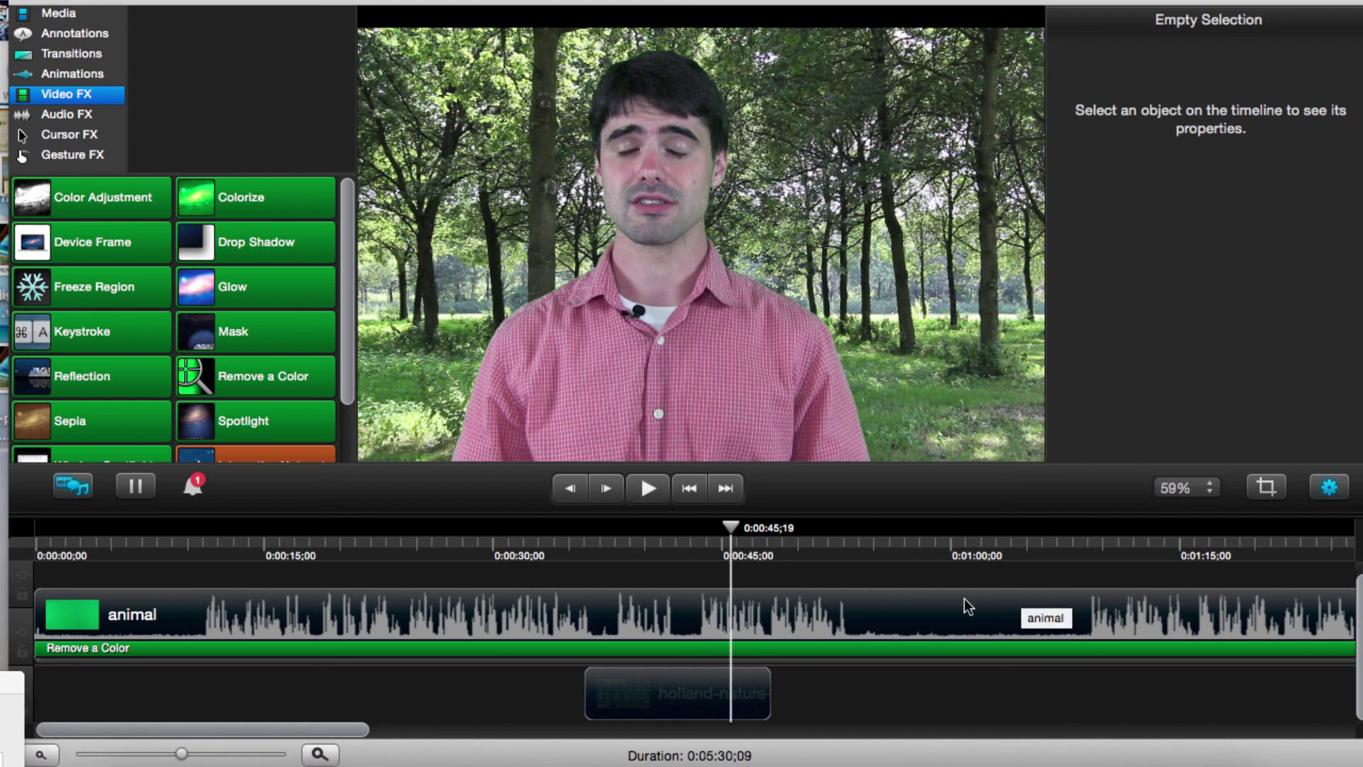
Step: Select the animal clip to view its 68.97% scale, -25.1 X position and Remove a Color settings
{"action": "left_click", "coordinate": [906, 611]}
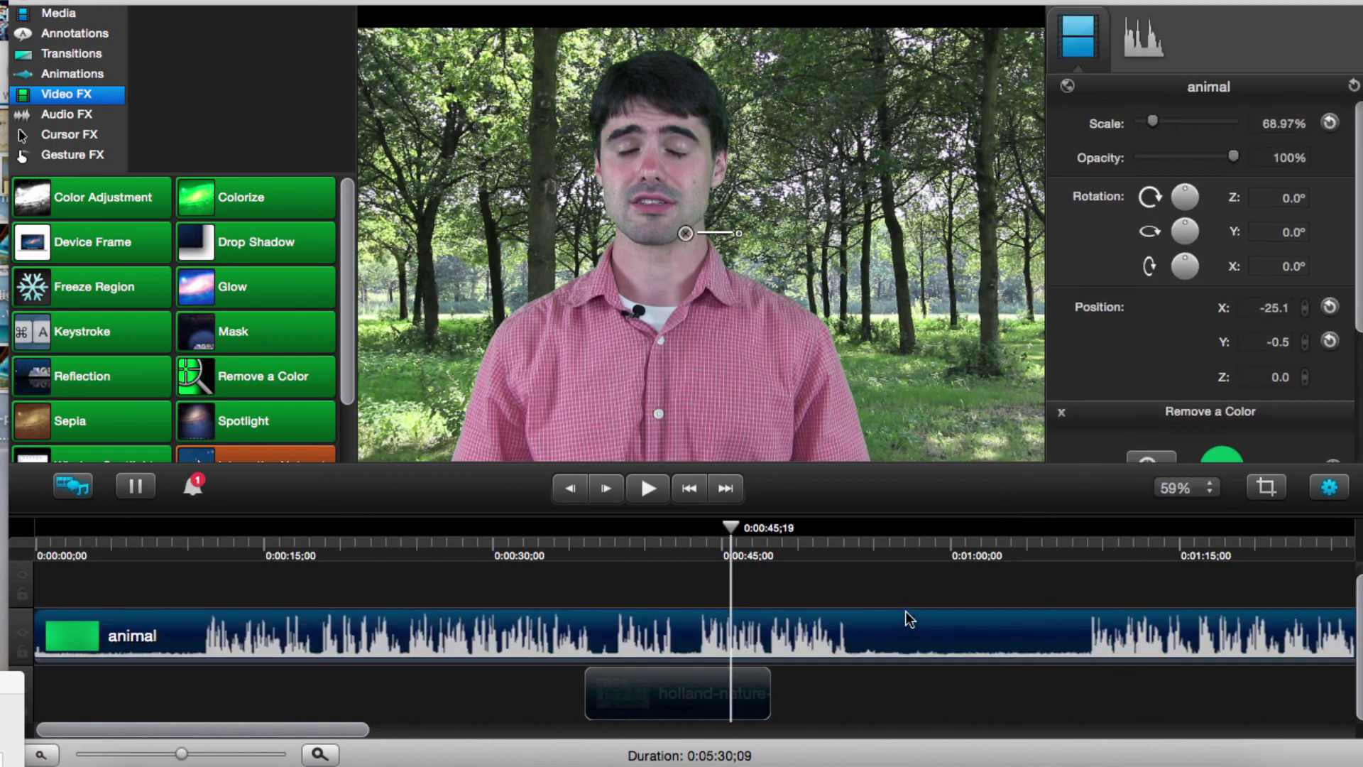